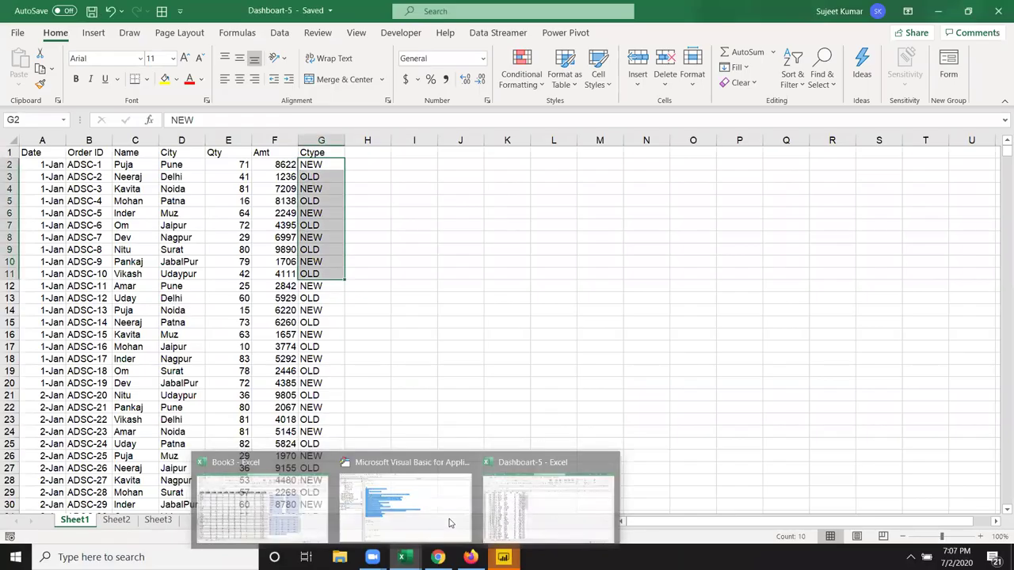
In the Excel sales sheet, fill NEW down the Ctype cells G2 to G6.
{"action": "mouse_move", "coordinate": [405, 557]}
{"action": "left_click", "coordinate": [460, 511]}
{"action": "left_click", "coordinate": [364, 358]}
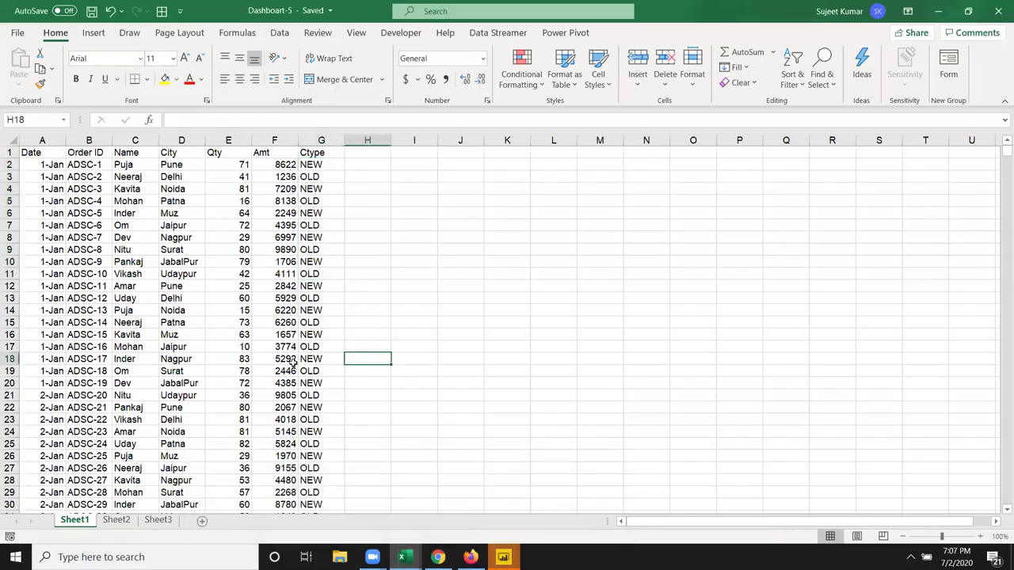
{"action": "left_click", "coordinate": [133, 210]}
{"action": "left_click_drag", "start_coordinate": [313, 165], "coordinate": [313, 213]}
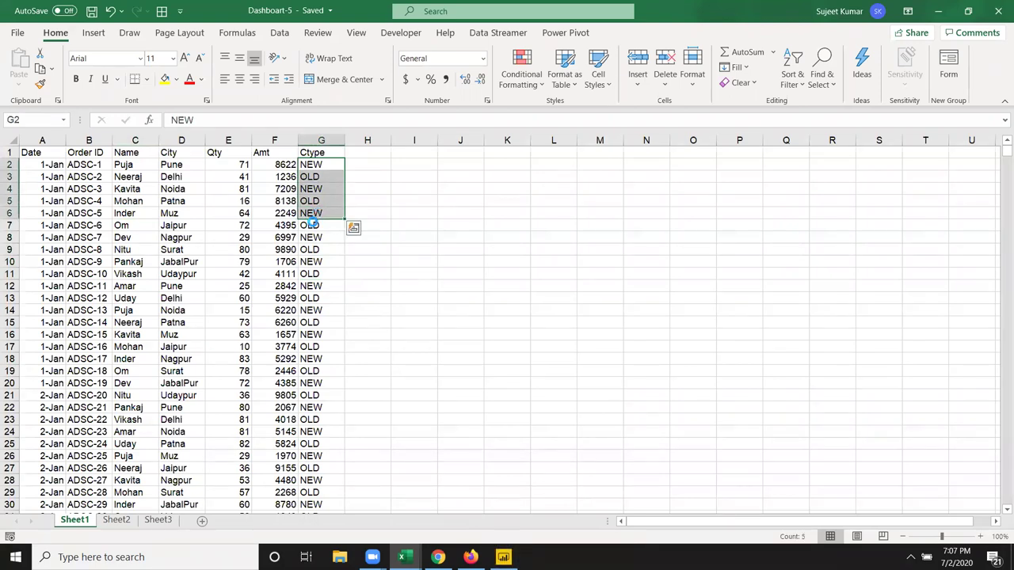
{"action": "key", "text": "ctrl+d"}
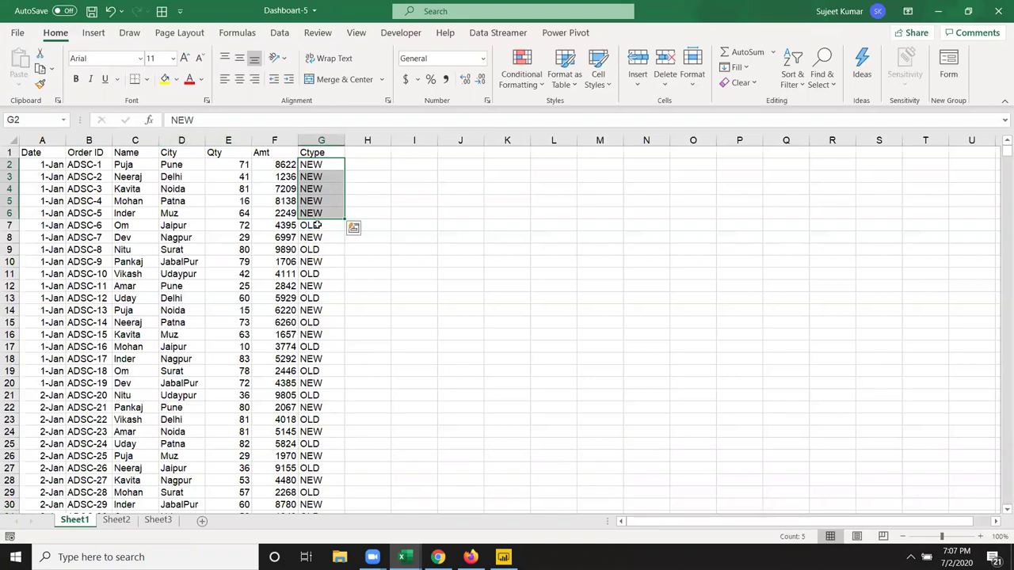
Select further Ctype runs G7:G8, G24:G34 and G58:G65 to overwrite with NEW.
{"action": "left_click_drag", "start_coordinate": [315, 226], "coordinate": [315, 237]}
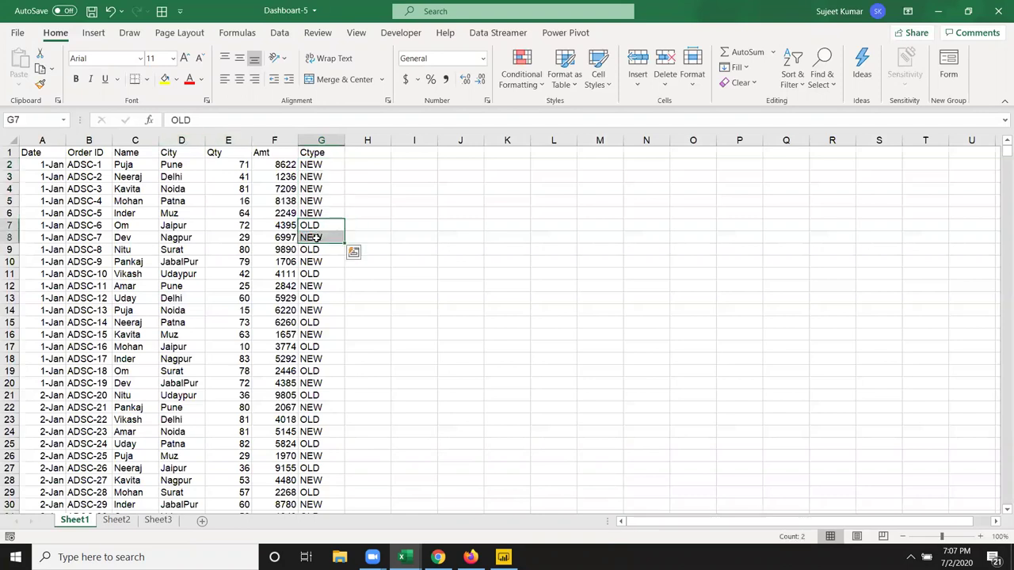
{"action": "key", "text": "ctrl+q"}
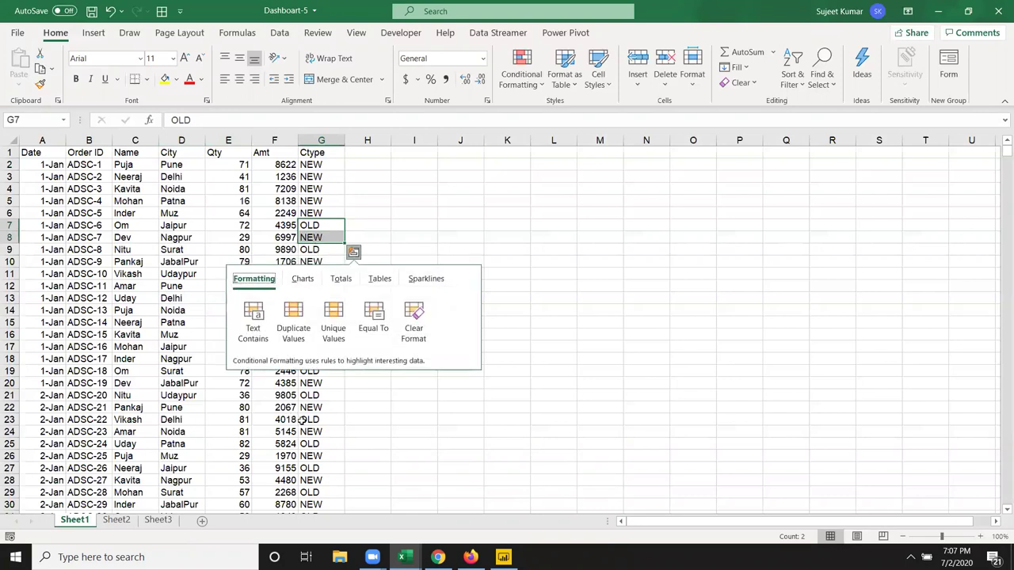
{"action": "left_click_drag", "start_coordinate": [311, 431], "coordinate": [317, 532]}
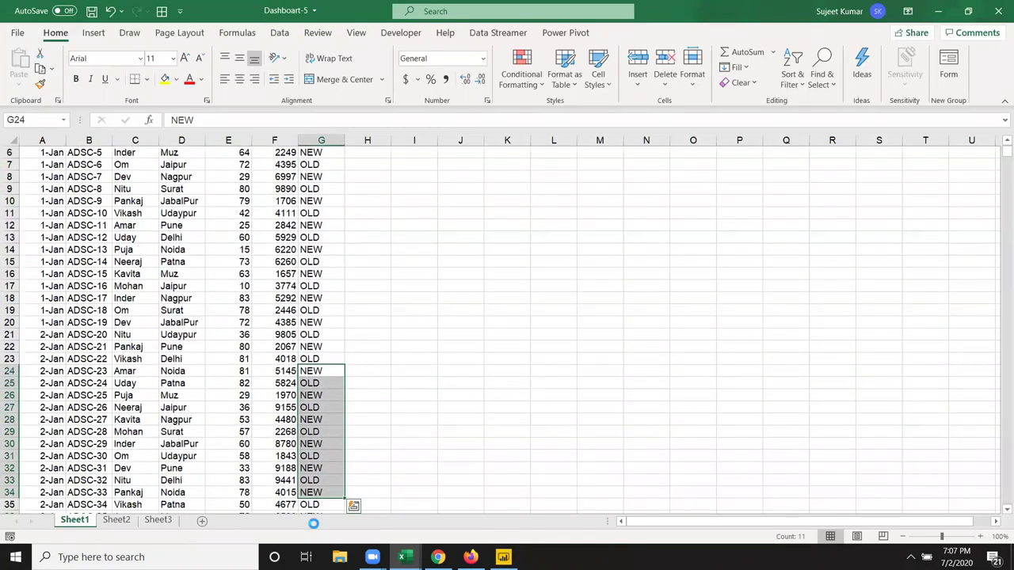
{"action": "scroll", "coordinate": [317, 384], "scroll_direction": "down", "scroll_amount": 6}
{"action": "scroll", "coordinate": [317, 383], "scroll_direction": "down", "scroll_amount": 5}
{"action": "left_click_drag", "start_coordinate": [318, 383], "coordinate": [321, 468]}
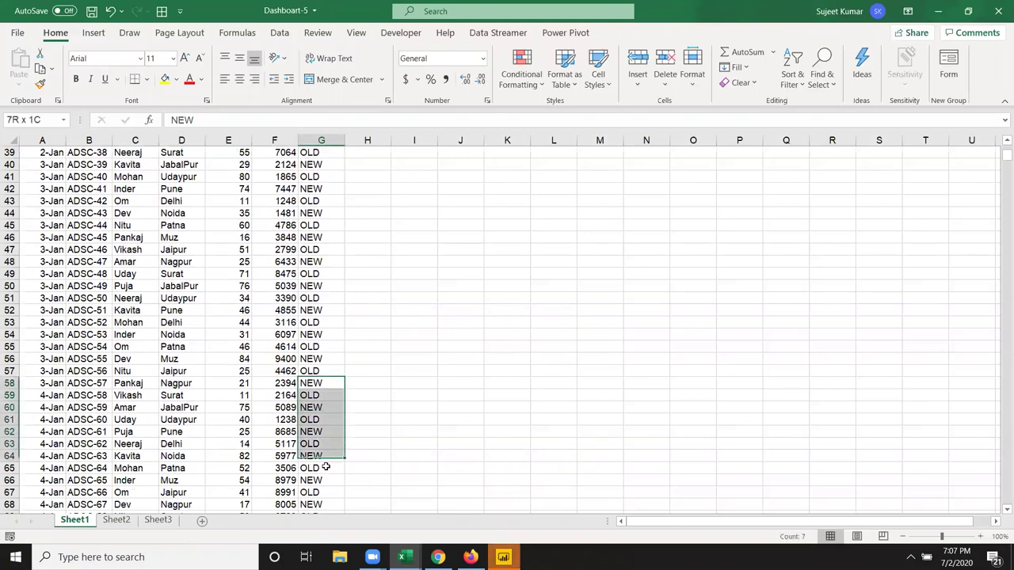
Set Ctype rows 89–98 to OLD and save the Dashboart-5 workbook.
{"action": "scroll", "coordinate": [313, 408], "scroll_direction": "down", "scroll_amount": 5}
{"action": "scroll", "coordinate": [313, 408], "scroll_direction": "down", "scroll_amount": 5}
{"action": "left_click_drag", "start_coordinate": [311, 395], "coordinate": [311, 504]}
{"action": "key", "text": "ctrl+s"}
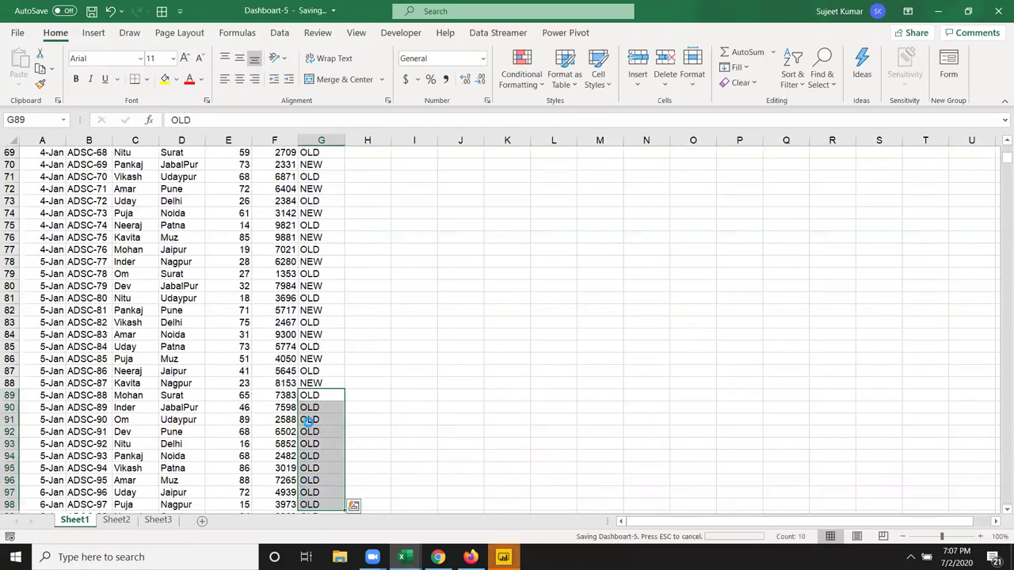
{"action": "scroll", "coordinate": [301, 466], "scroll_direction": "down", "scroll_amount": 5}
{"action": "left_click", "coordinate": [305, 419]}
{"action": "scroll", "coordinate": [297, 378], "scroll_direction": "up", "scroll_amount": 6}
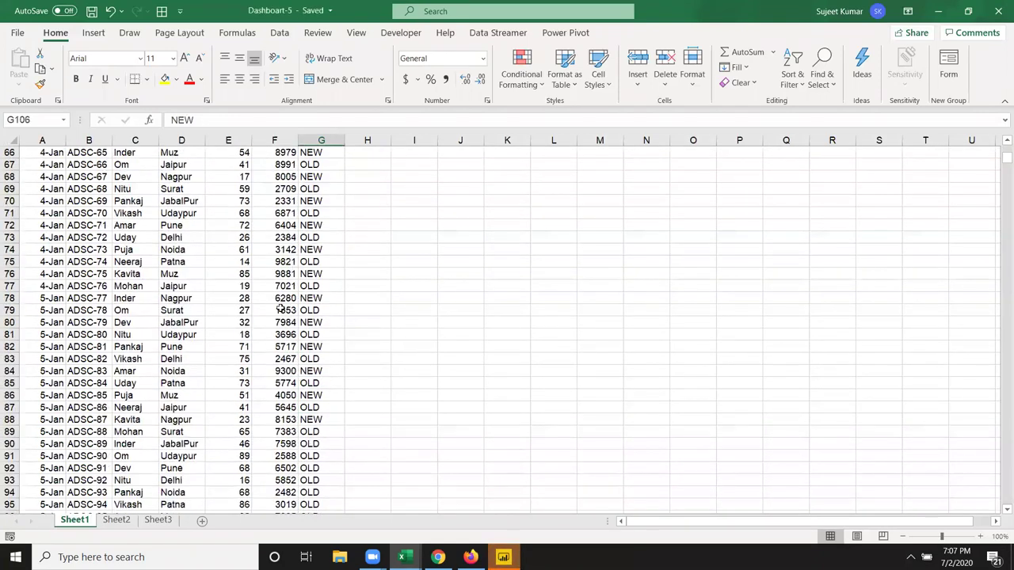
{"action": "scroll", "coordinate": [298, 378], "scroll_direction": "up", "scroll_amount": 6}
{"action": "left_click", "coordinate": [92, 11]}
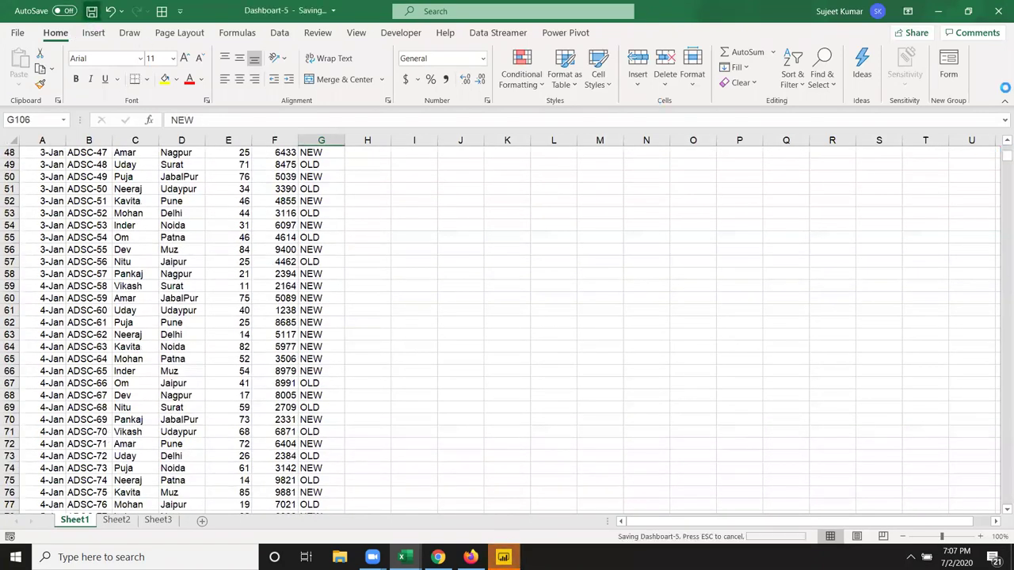
Switch to the Datalust sample Sales dashboard in Chrome.
{"action": "key", "text": "alt+Tab"}
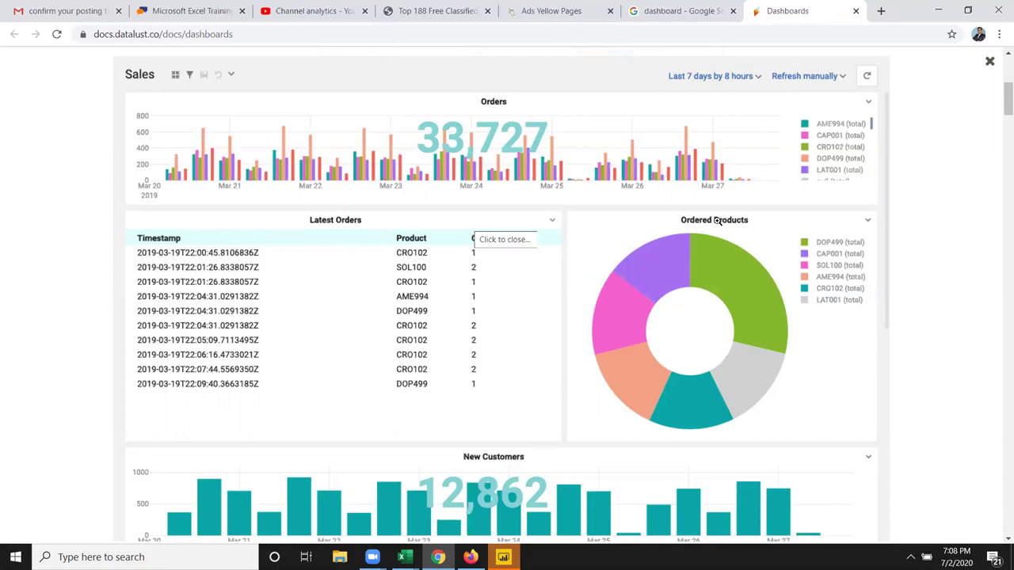
Check the top of the City column in Excel, then return to the browser dashboard.
{"action": "key", "text": "alt+Tab"}
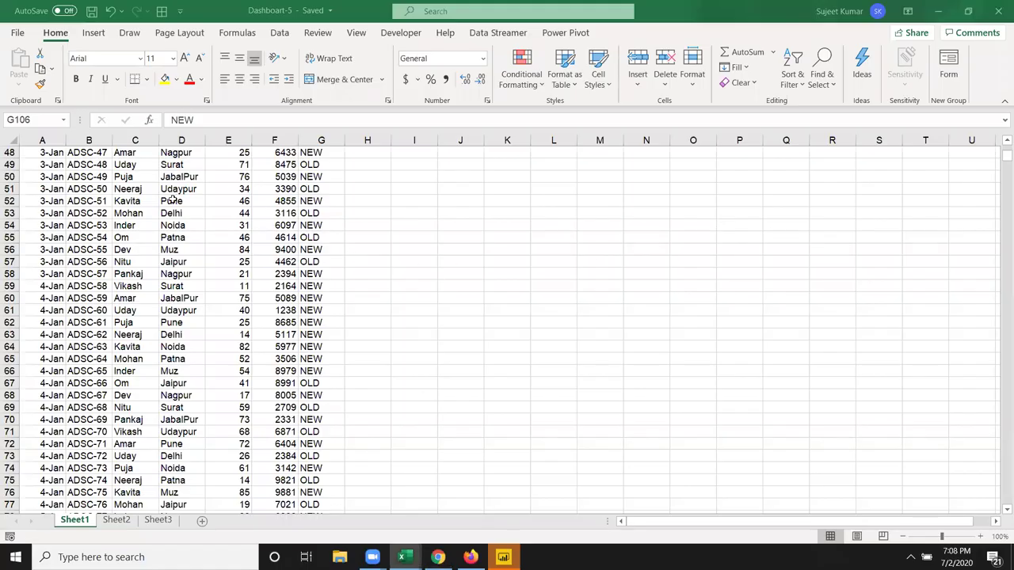
{"action": "left_click", "coordinate": [171, 201]}
{"action": "key", "text": "ctrl+Up"}
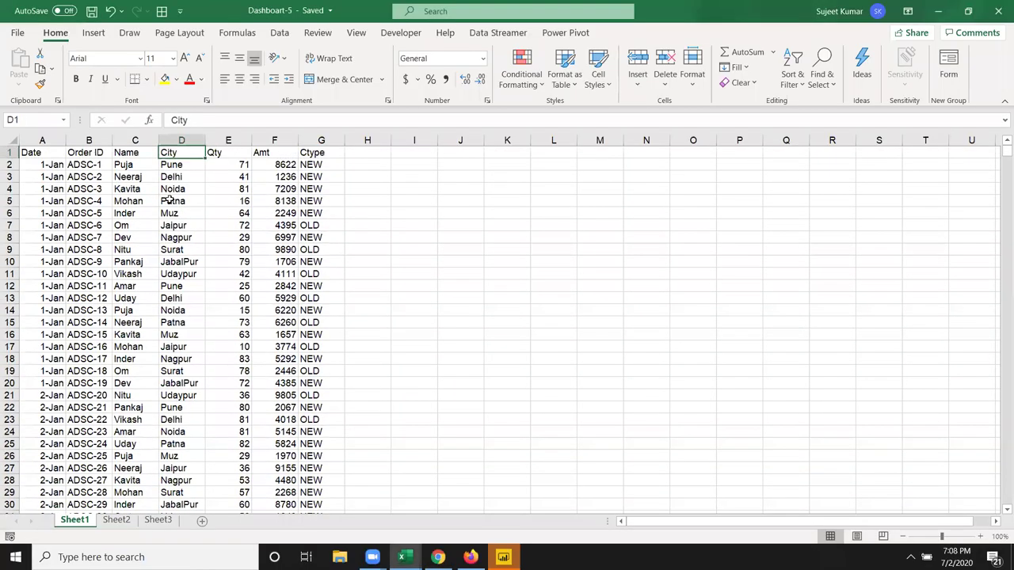
{"action": "key", "text": "alt+Tab"}
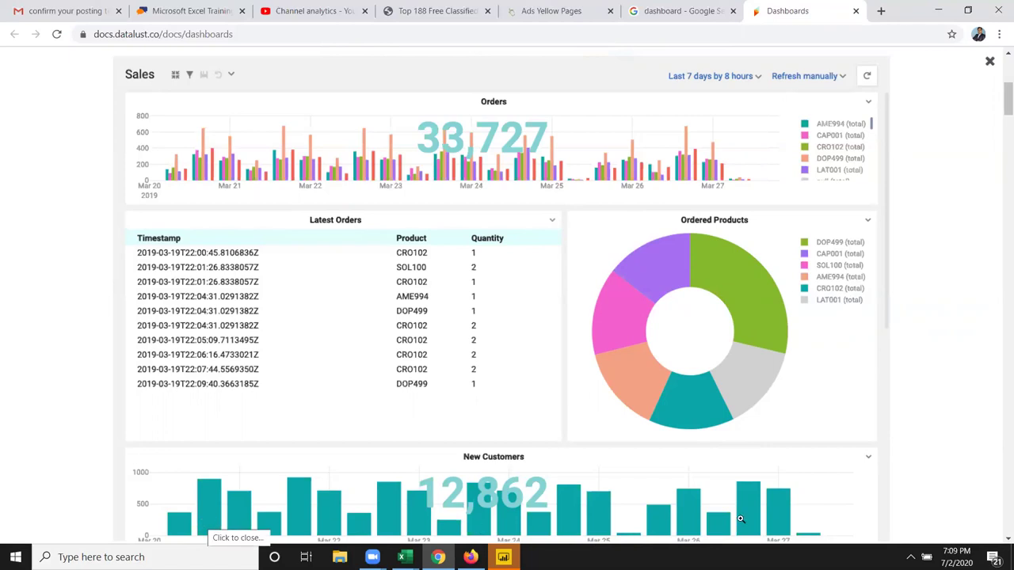
{"action": "mouse_move", "coordinate": [402, 556]}
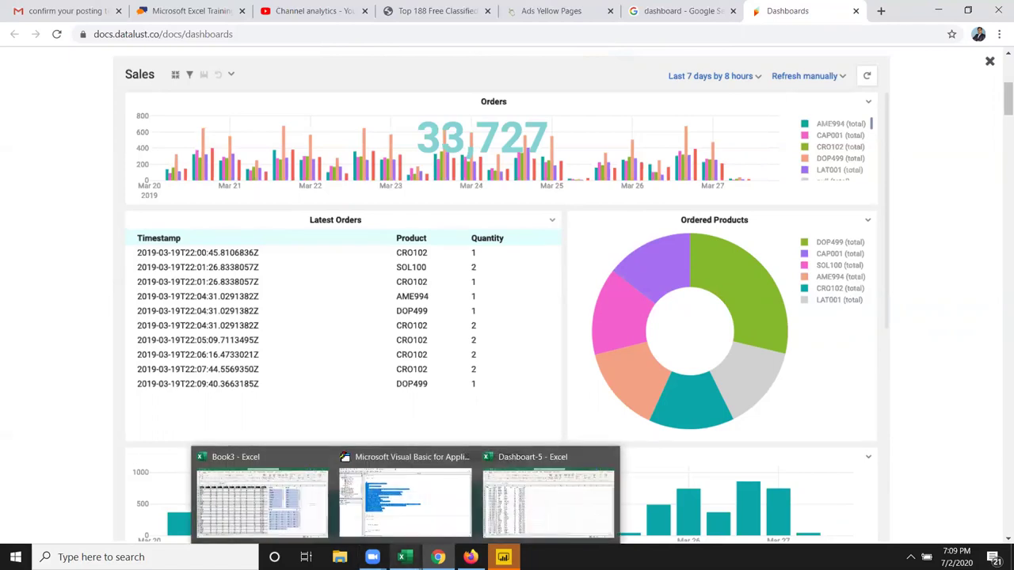
Confirm the Date column ends at row 3355 (25-Jun), then close the Excel workbook.
{"action": "left_click", "coordinate": [579, 535]}
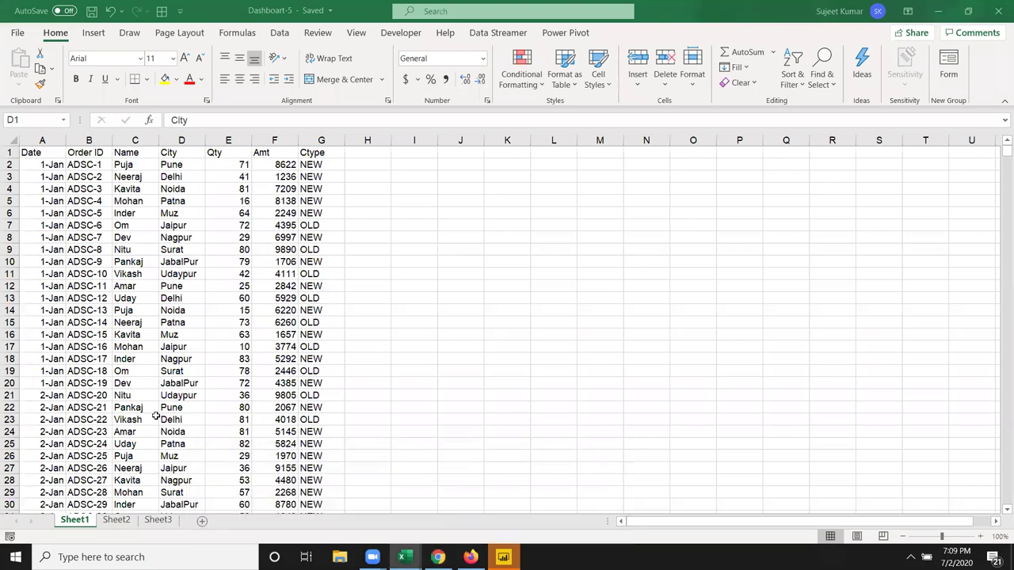
{"action": "left_click", "coordinate": [78, 396]}
{"action": "key", "text": "Left"}
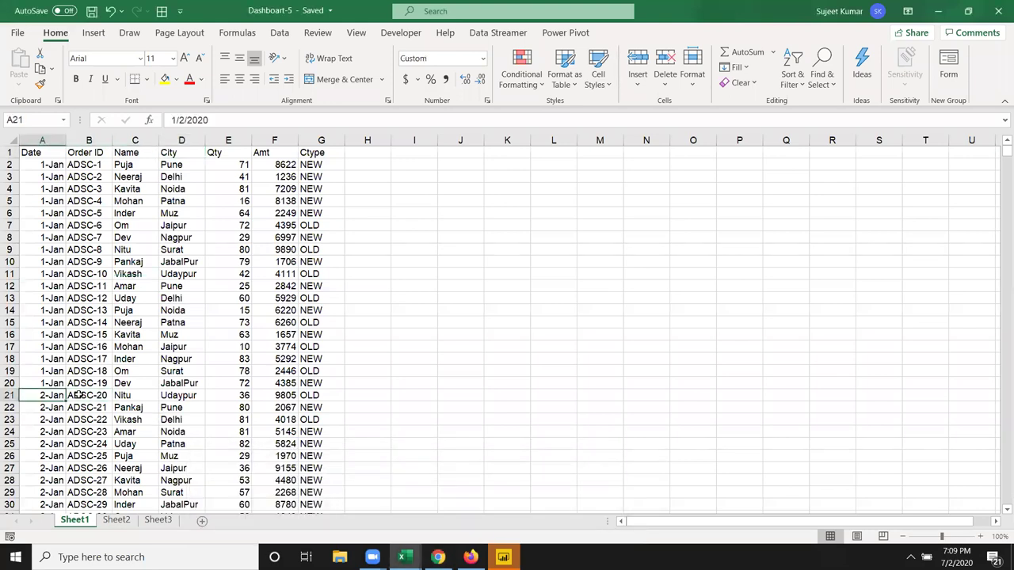
{"action": "key", "text": "ctrl+Down"}
{"action": "key", "text": "Down"}
{"action": "key", "text": "Up"}
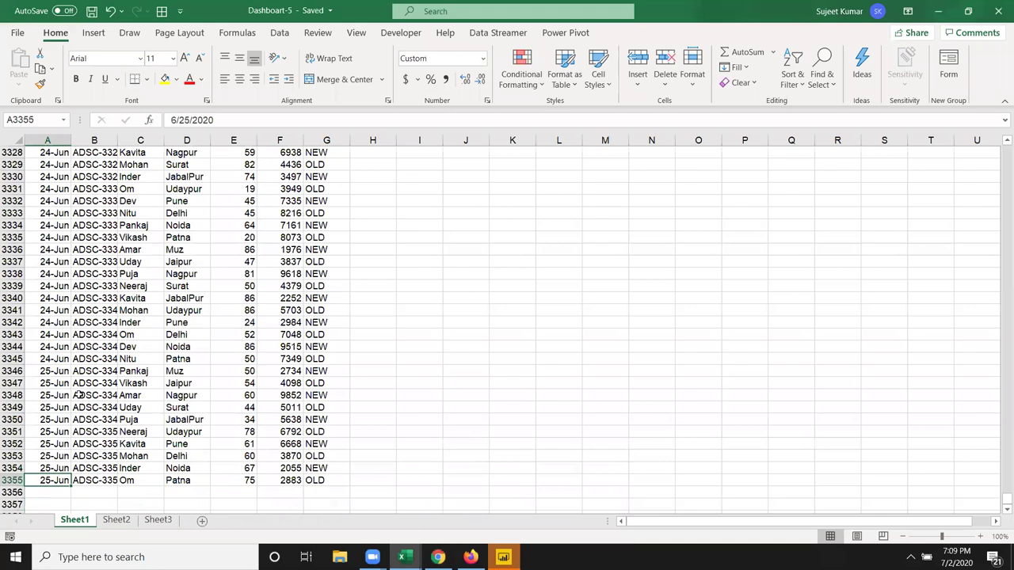
{"action": "key", "text": "ctrl+Up"}
{"action": "key", "text": "ctrl+Down"}
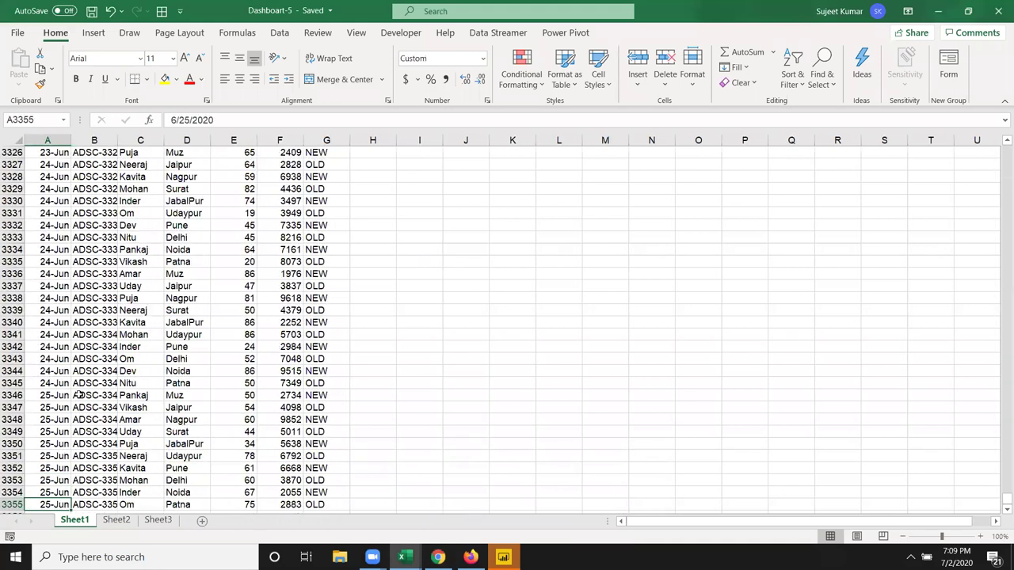
{"action": "key", "text": "ctrl+Up"}
{"action": "key", "text": "ctrl+Down"}
{"action": "key", "text": "ctrl+Up"}
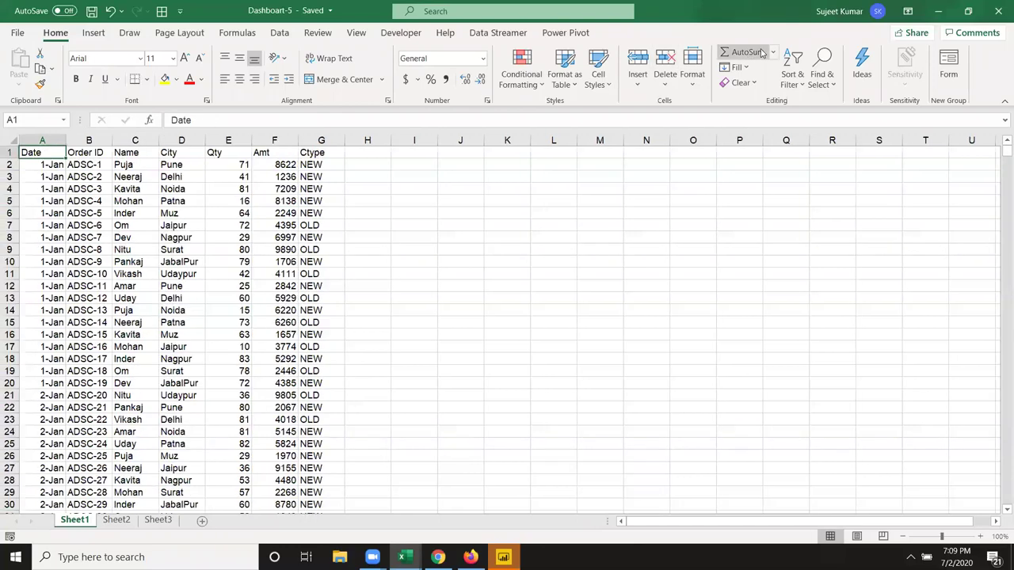
{"action": "left_click", "coordinate": [998, 14]}
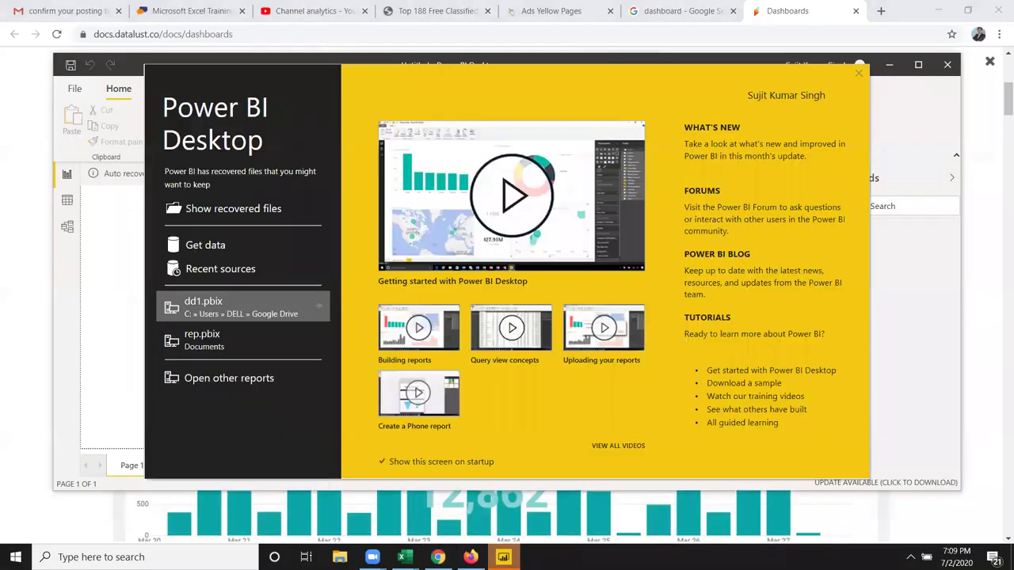
Dismiss the start screen, discard the recovered files and maximize the Power BI window.
{"action": "left_click", "coordinate": [859, 74]}
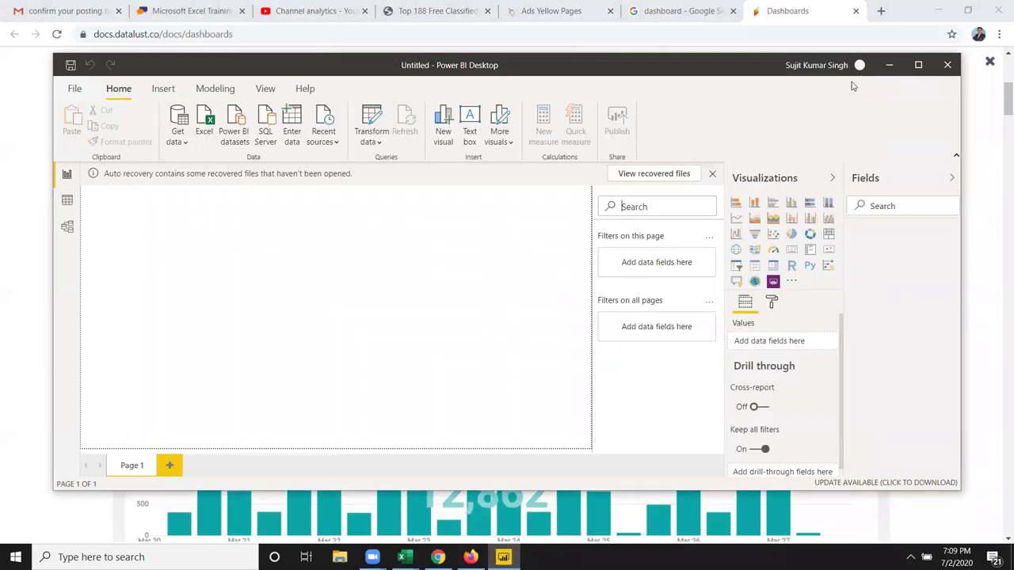
{"action": "left_click", "coordinate": [712, 173]}
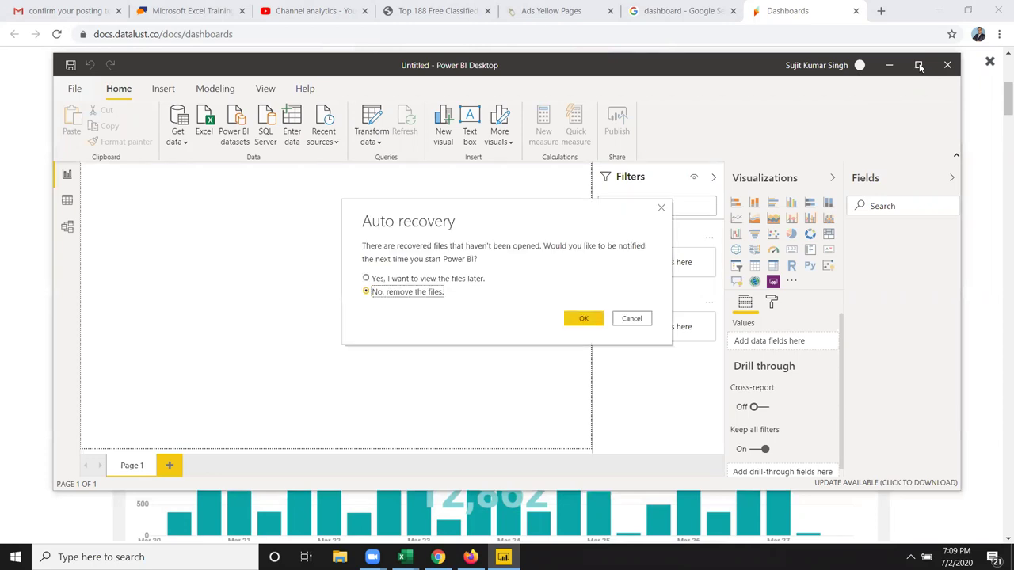
{"action": "left_click", "coordinate": [583, 319]}
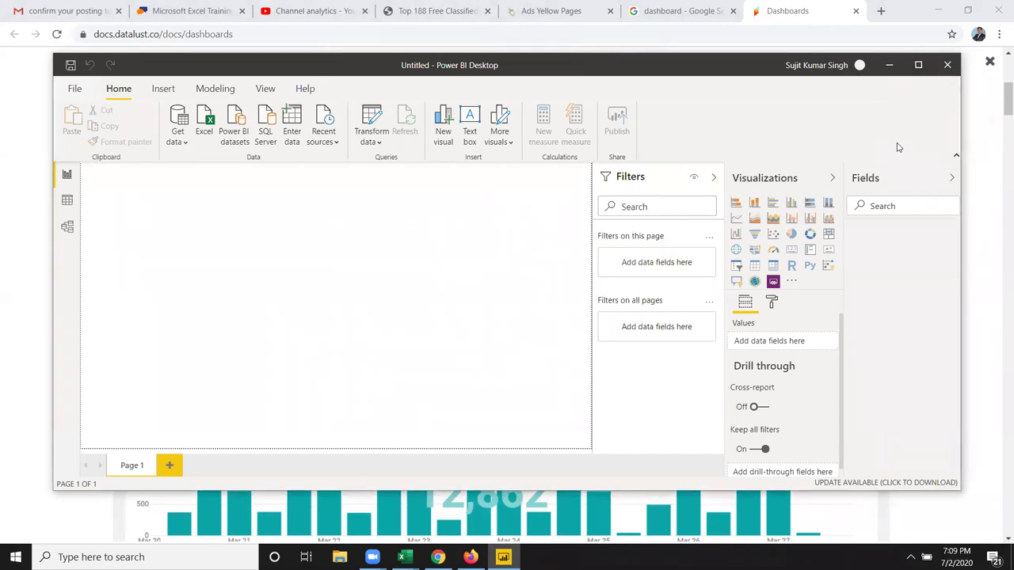
{"action": "left_click", "coordinate": [919, 66]}
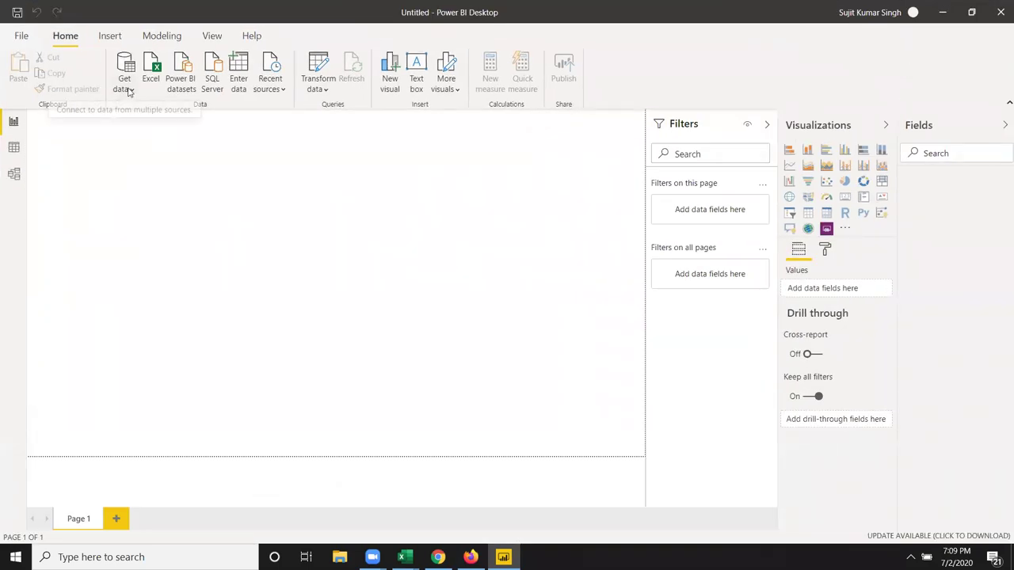
Import Sheet1 from the Dashboart-5 Excel workbook into the Power Query Editor for editing.
{"action": "left_click", "coordinate": [152, 82]}
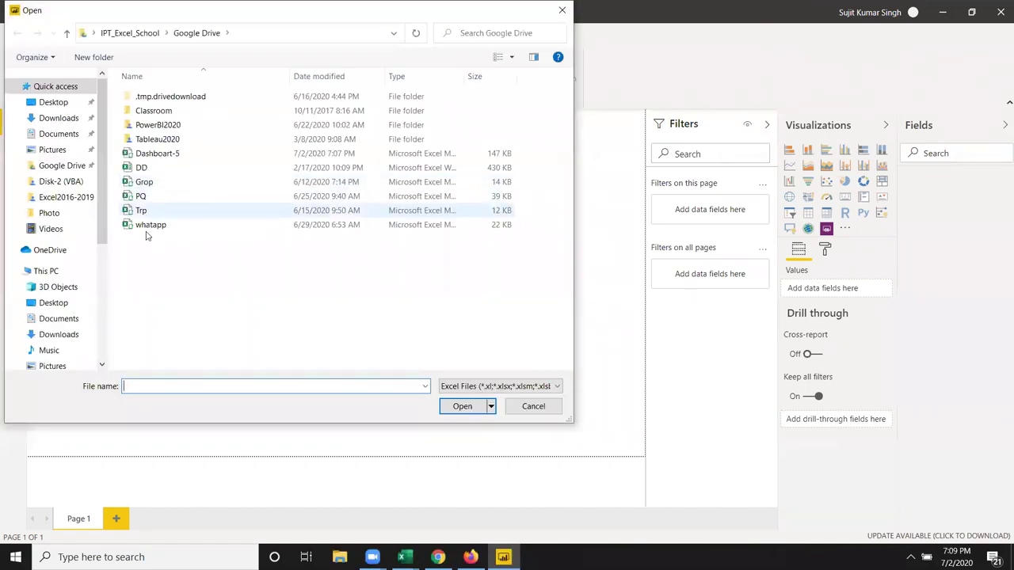
{"action": "left_click", "coordinate": [164, 155]}
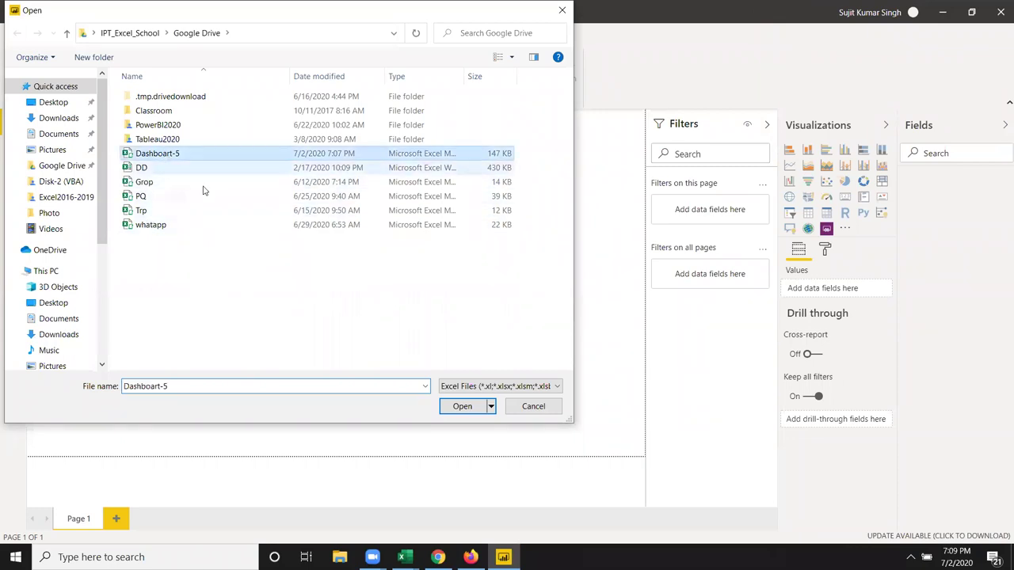
{"action": "left_click", "coordinate": [464, 405]}
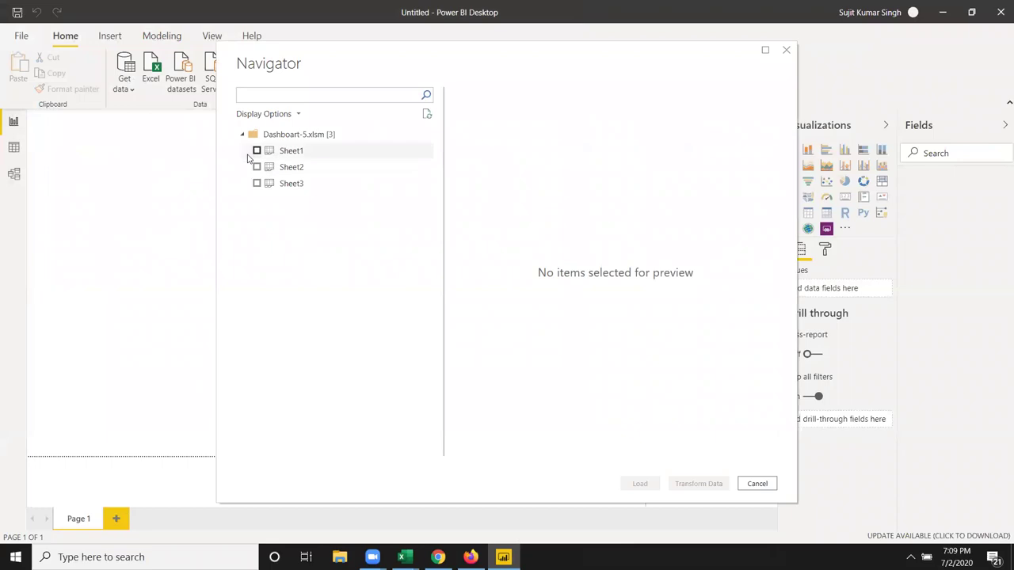
{"action": "left_click", "coordinate": [257, 151]}
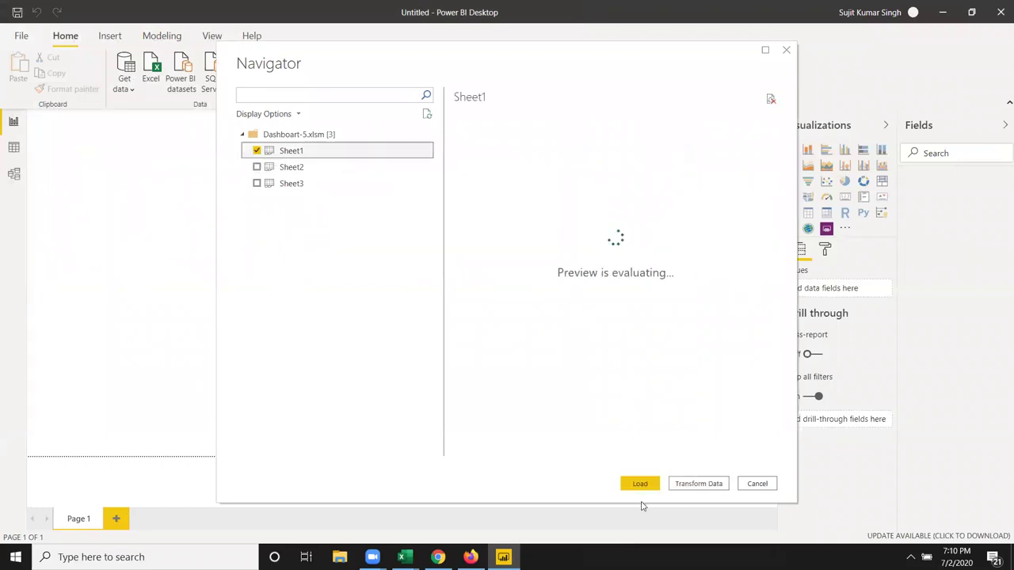
{"action": "left_click", "coordinate": [692, 489]}
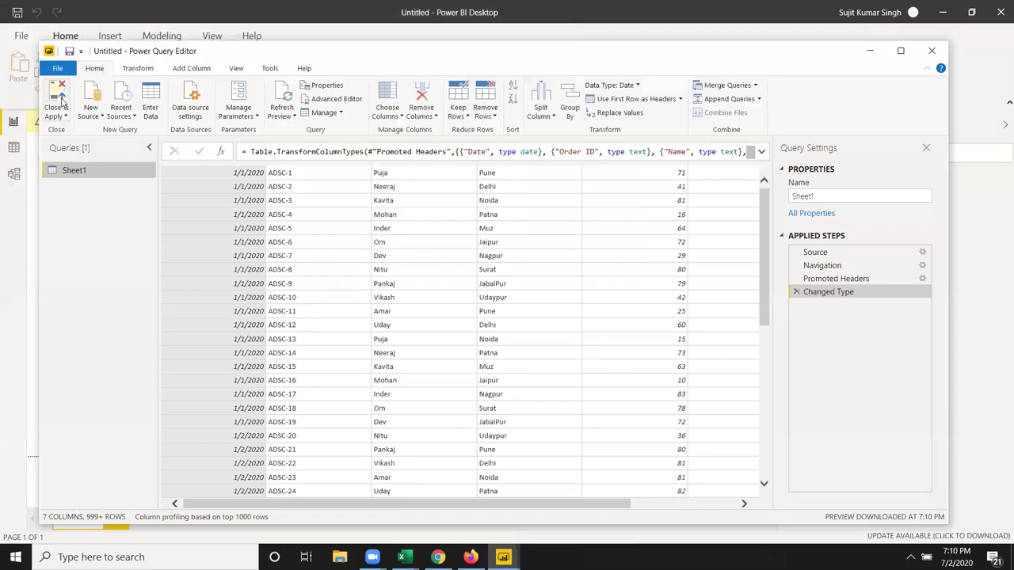
Close & Apply to load Sheet1's 3,354 rows, then glance at the browser sample dashboard.
{"action": "left_click", "coordinate": [62, 98]}
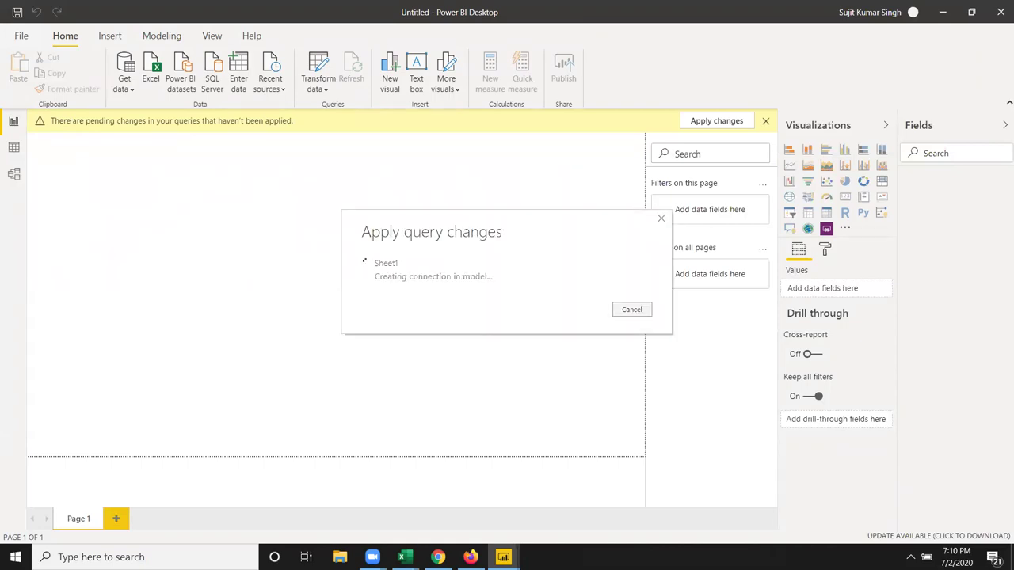
{"action": "left_click", "coordinate": [438, 557]}
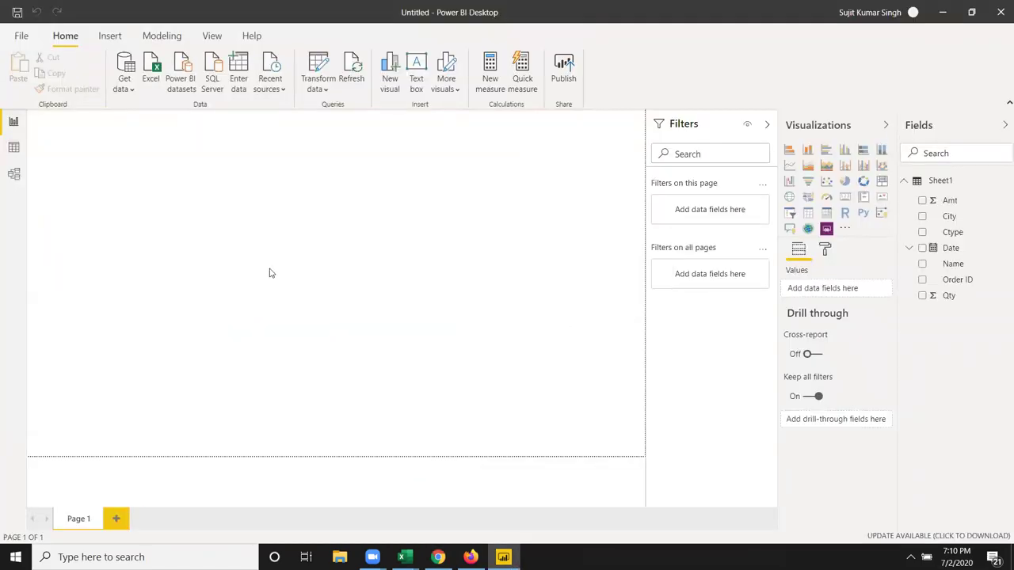
Collapse the filters pane and insert a line shape rotated to 90°.
{"action": "left_click", "coordinate": [766, 127]}
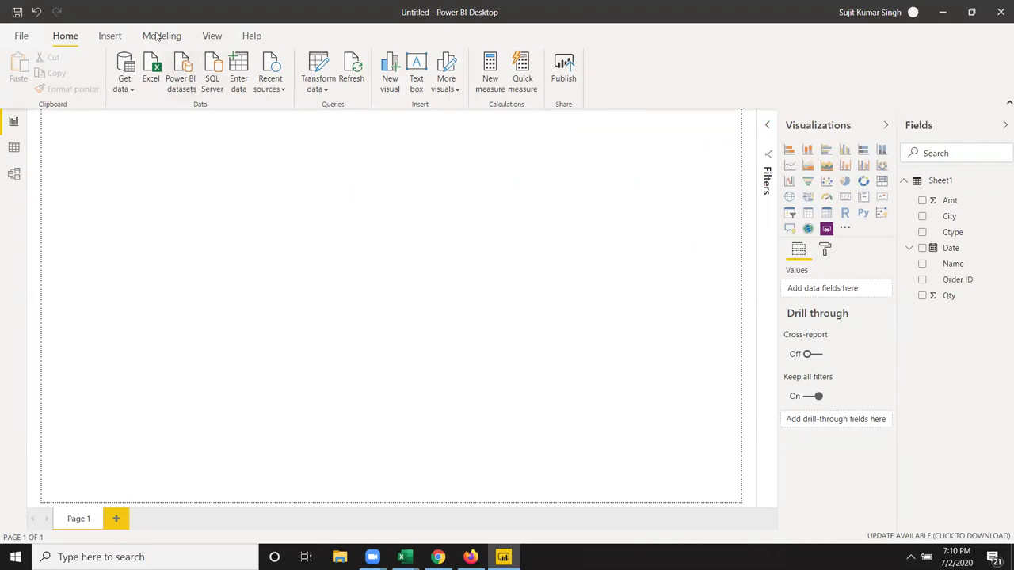
{"action": "left_click", "coordinate": [123, 37]}
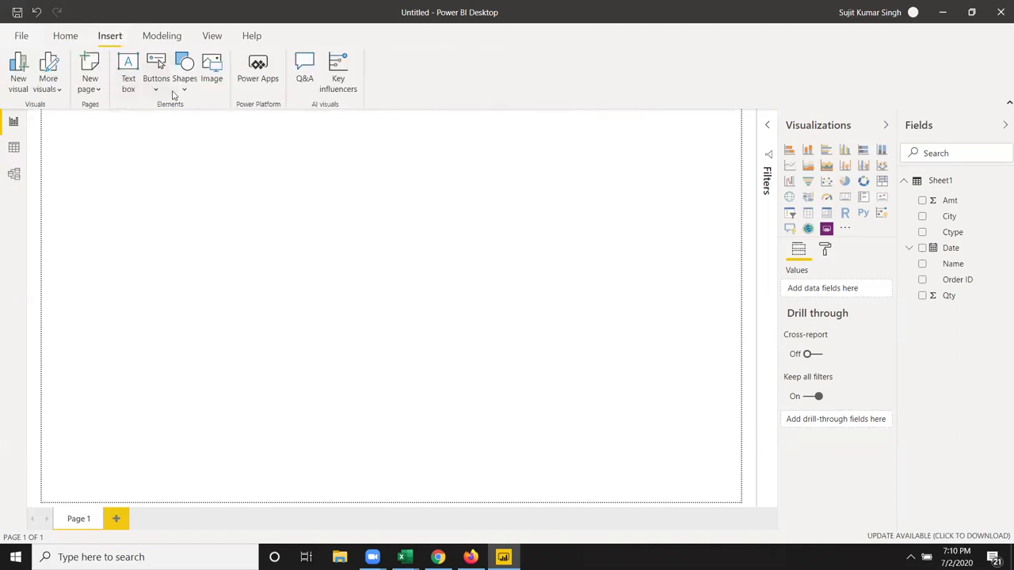
{"action": "left_click", "coordinate": [184, 89]}
{"action": "left_click", "coordinate": [204, 153]}
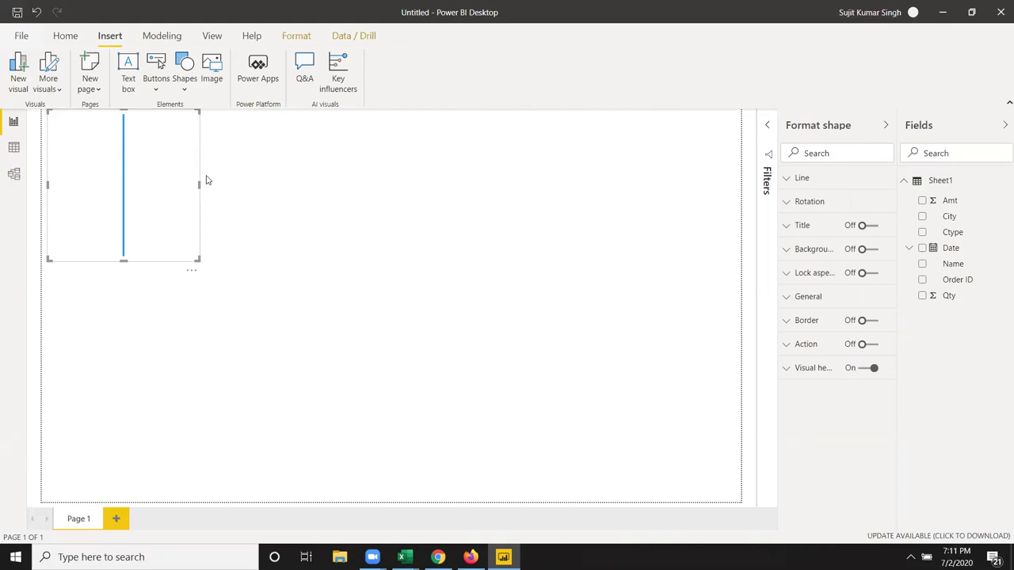
{"action": "left_click", "coordinate": [837, 207]}
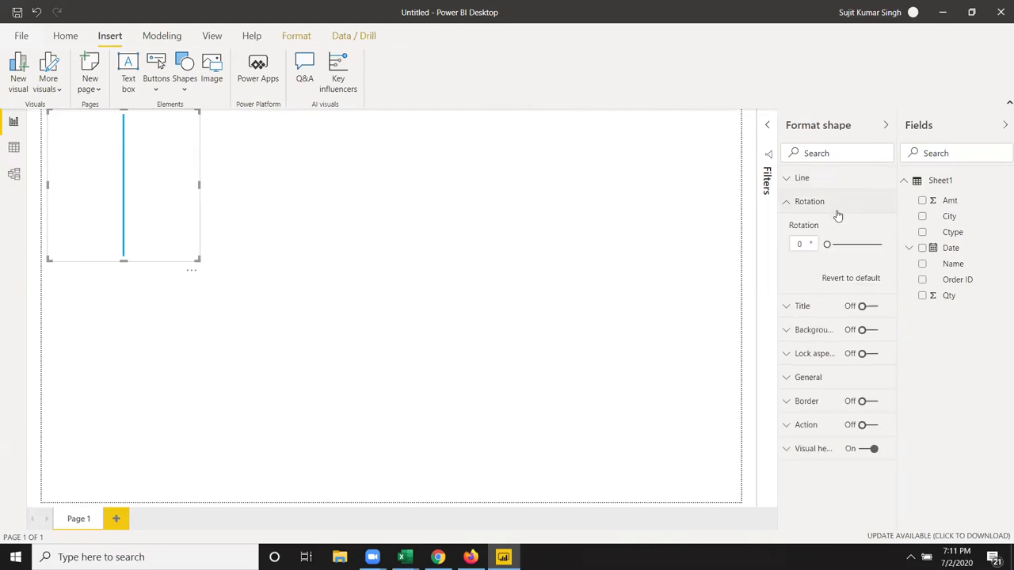
{"action": "left_click", "coordinate": [839, 247]}
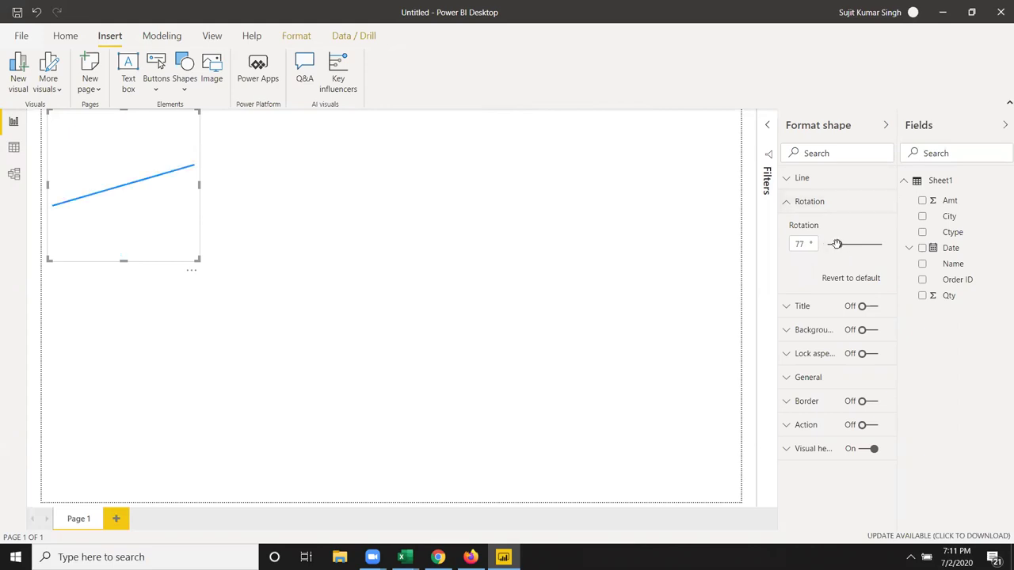
{"action": "left_click_drag", "start_coordinate": [838, 245], "coordinate": [840, 244]}
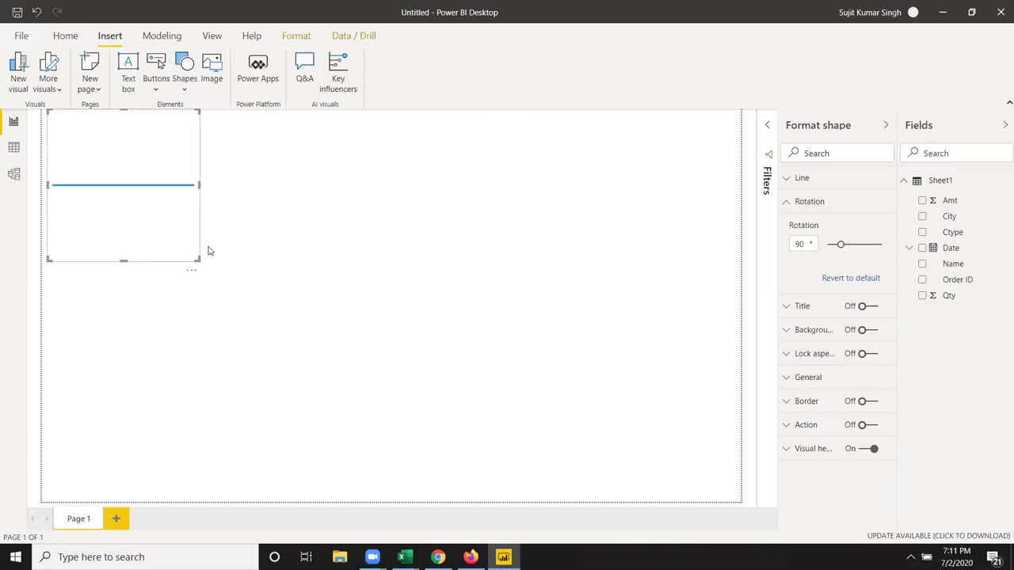
Stretch the line across the full width at the top of the page.
{"action": "mouse_move", "coordinate": [199, 185]}
{"action": "left_mouse_down"}
{"action": "mouse_move", "coordinate": [473, 197]}
{"action": "mouse_move", "coordinate": [744, 188]}
{"action": "left_mouse_up"}
{"action": "left_click_drag", "start_coordinate": [395, 261], "coordinate": [402, 171]}
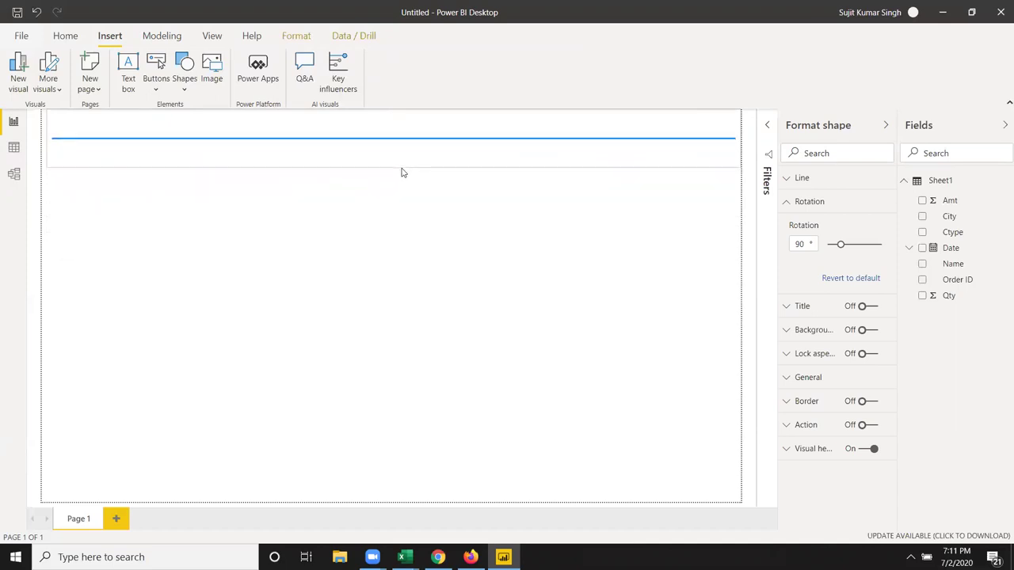
{"action": "left_click", "coordinate": [407, 230]}
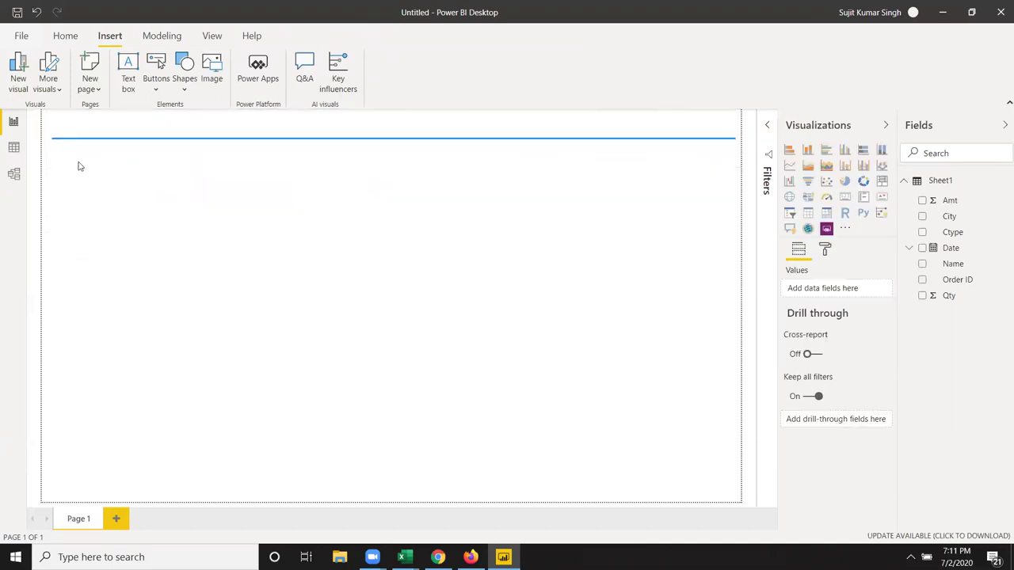
Insert a text box reading Sales in Segoe UI at 20 pt.
{"action": "left_click", "coordinate": [46, 142]}
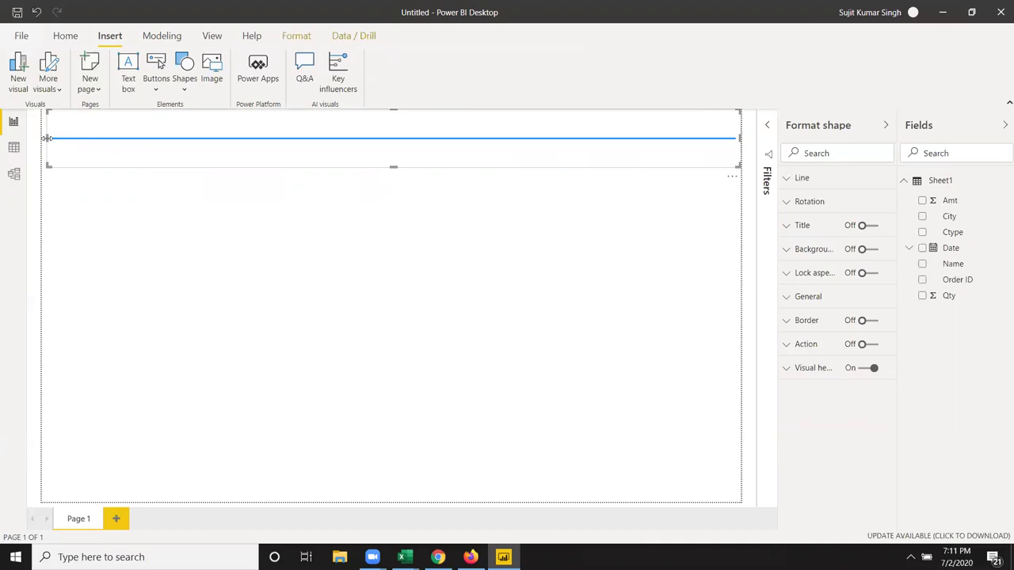
{"action": "left_click", "coordinate": [179, 228]}
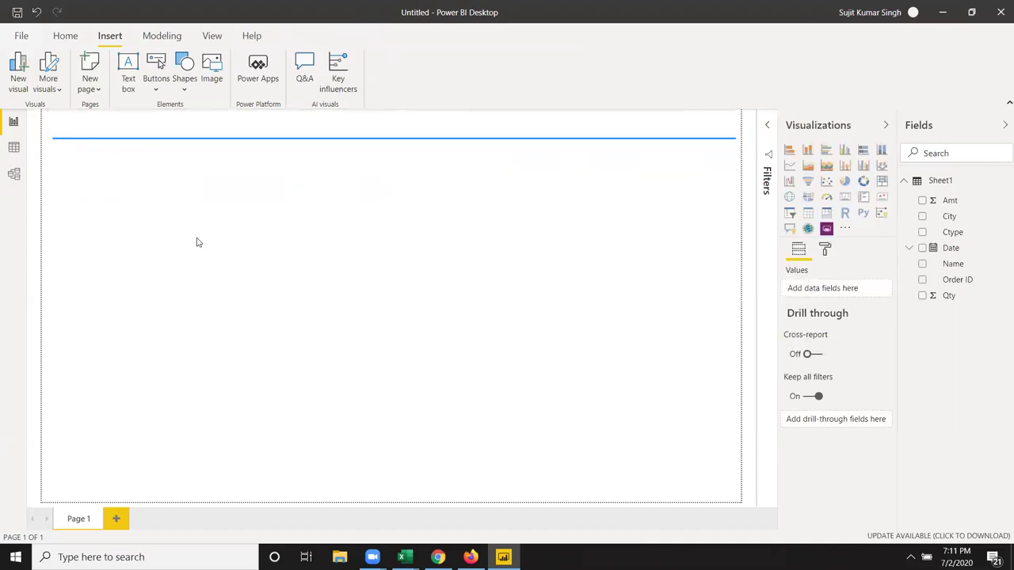
{"action": "left_click", "coordinate": [129, 63]}
{"action": "type", "text": "Sales"}
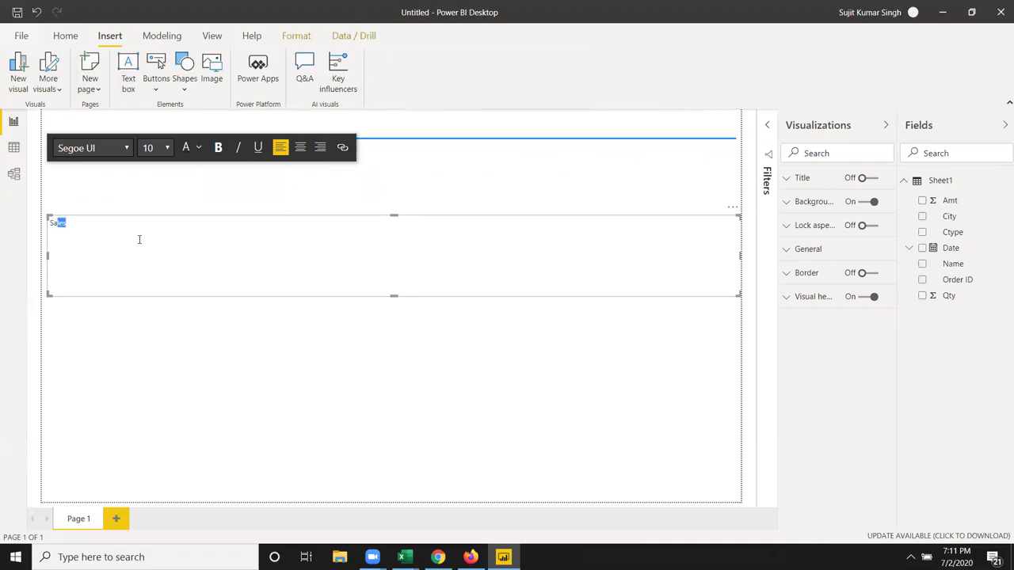
{"action": "key", "text": "shift+Left"}
{"action": "key", "text": "shift+Left"}
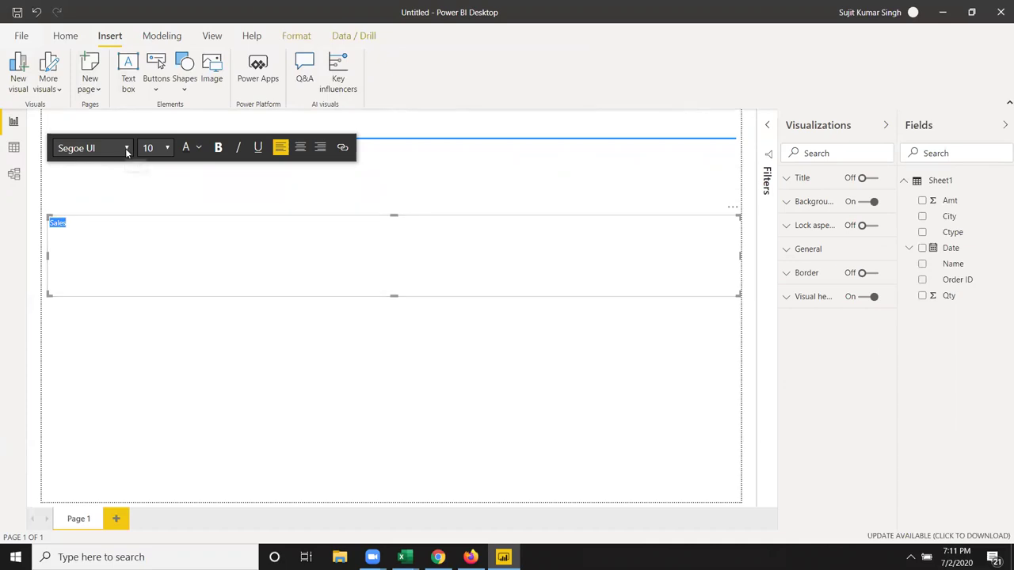
{"action": "left_click", "coordinate": [126, 149]}
{"action": "left_click", "coordinate": [126, 151]}
{"action": "left_click", "coordinate": [166, 151]}
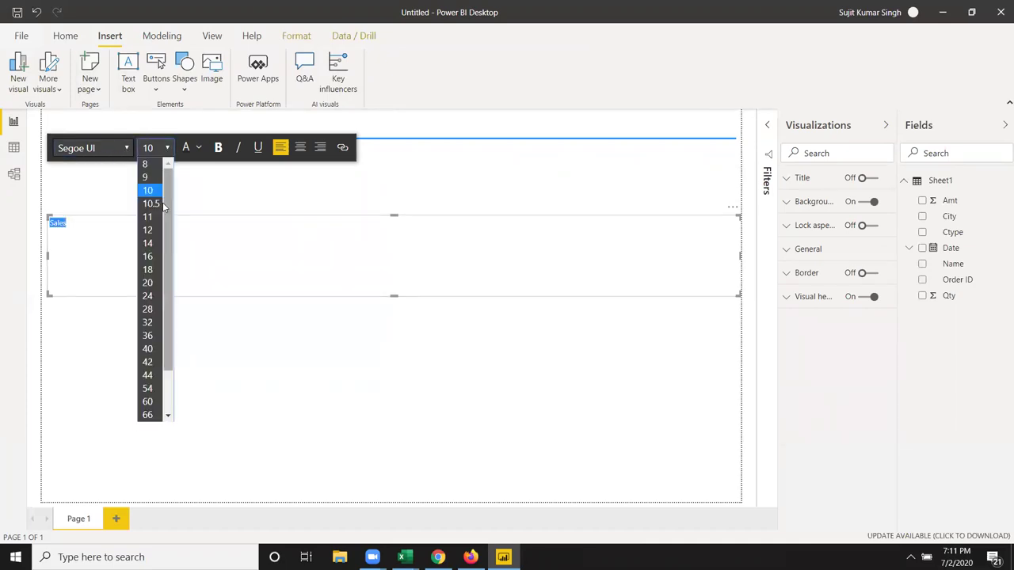
{"action": "left_click", "coordinate": [152, 280]}
{"action": "left_click", "coordinate": [177, 151]}
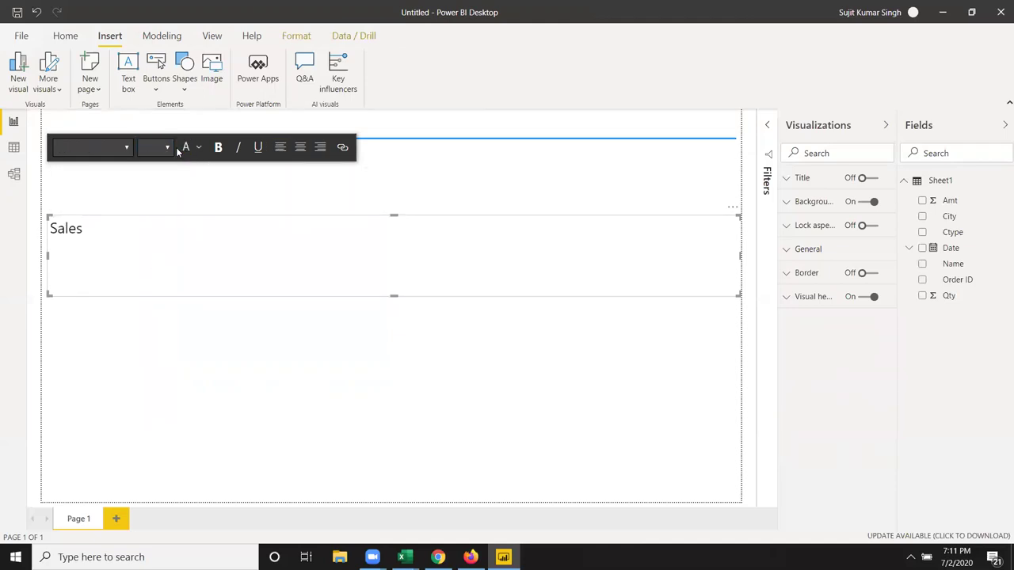
Enlarge the Sales text to 28 pt.
{"action": "left_click", "coordinate": [166, 151]}
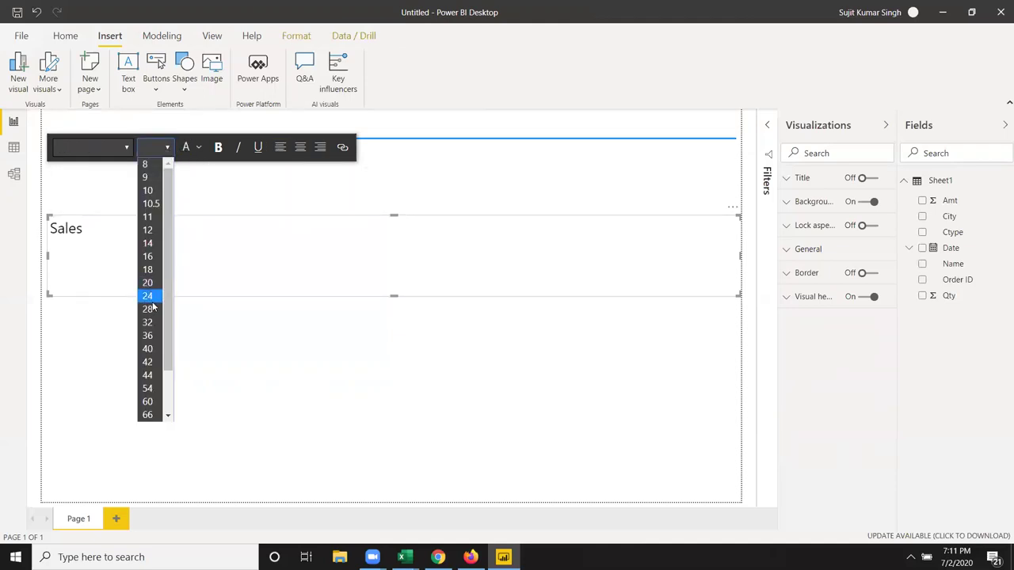
{"action": "left_click", "coordinate": [111, 254]}
{"action": "left_click_drag", "start_coordinate": [46, 226], "coordinate": [131, 218]}
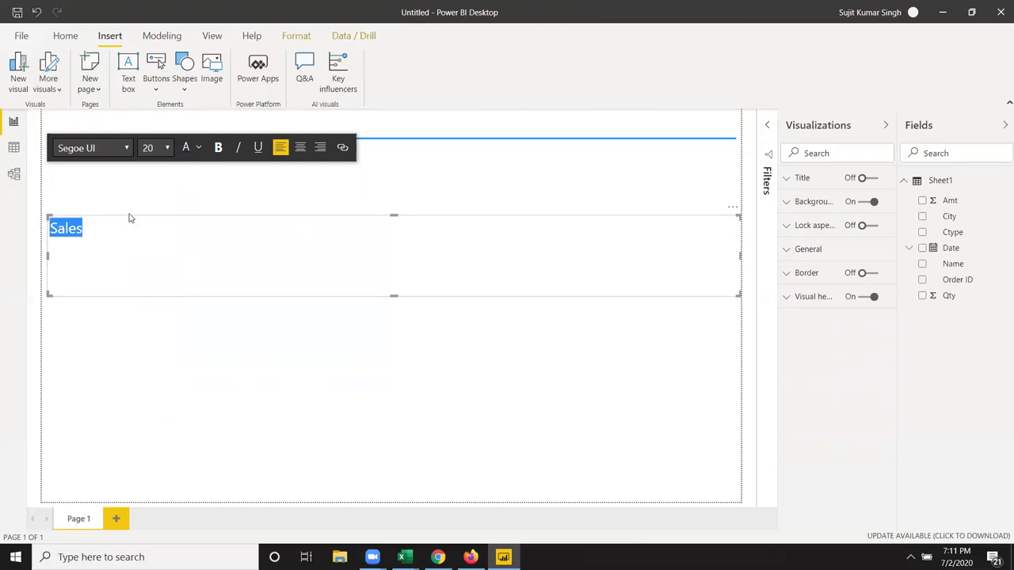
{"action": "left_click", "coordinate": [168, 151]}
{"action": "left_click", "coordinate": [115, 235]}
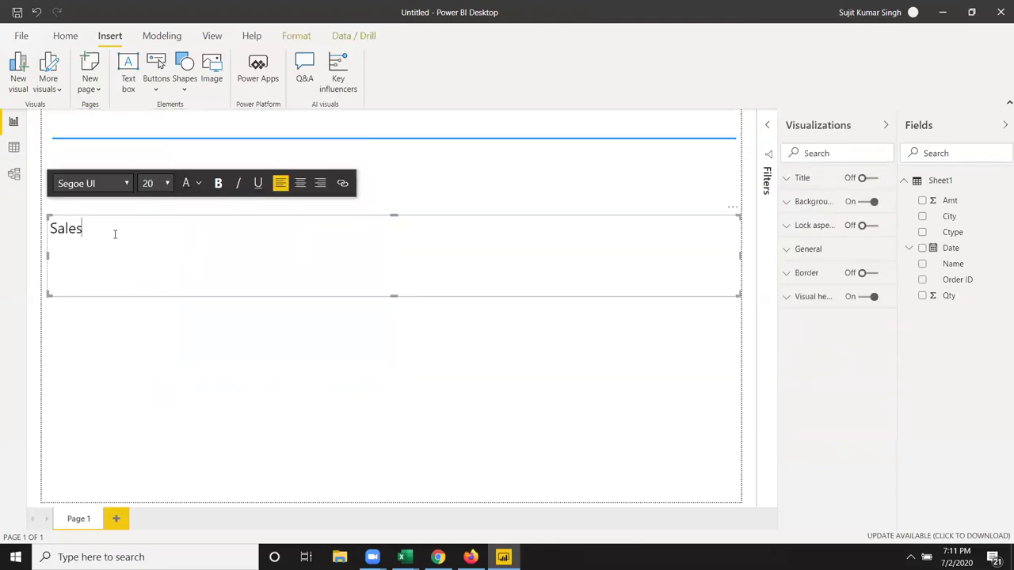
{"action": "double_click", "coordinate": [61, 226]}
{"action": "left_click", "coordinate": [166, 183]}
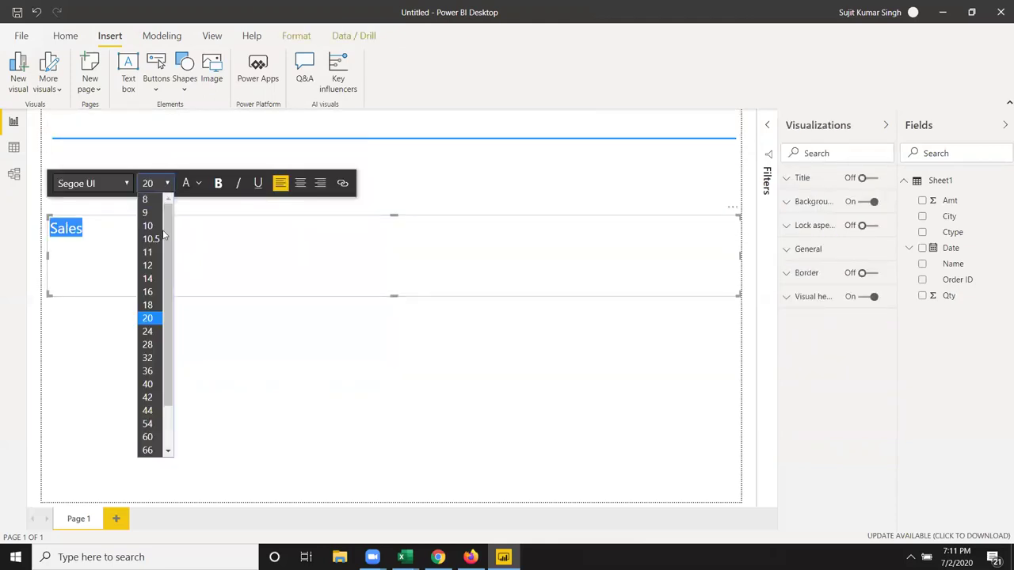
{"action": "left_click", "coordinate": [147, 338]}
{"action": "left_click", "coordinate": [352, 332]}
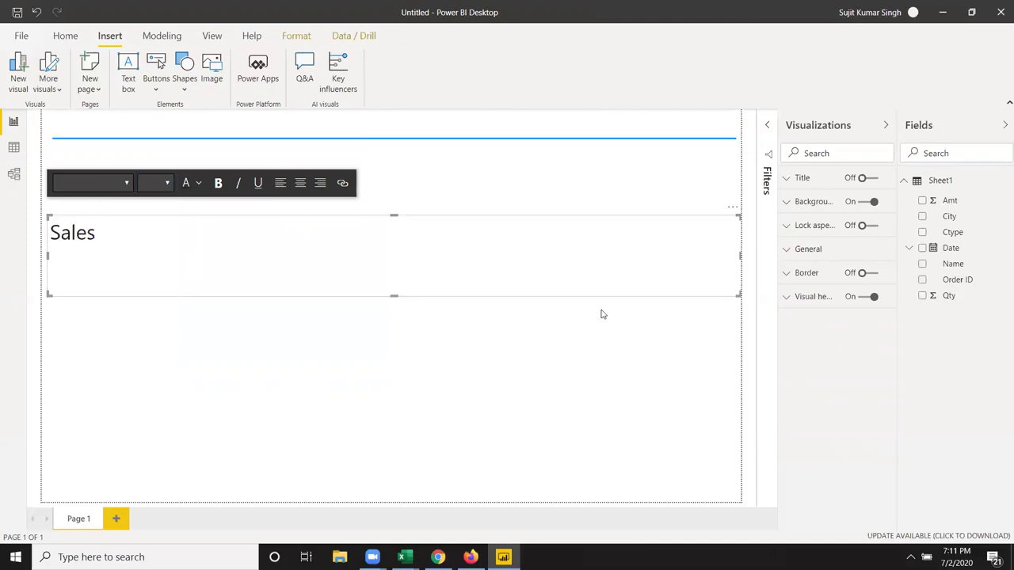
Shrink the Sales text box and move it to the top-left above the line.
{"action": "left_click", "coordinate": [734, 296]}
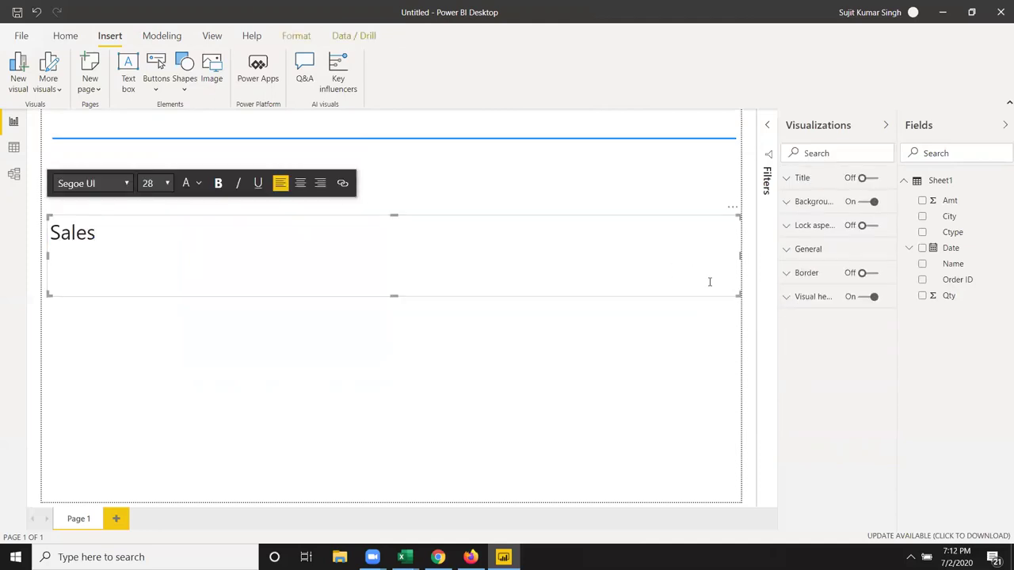
{"action": "left_click_drag", "start_coordinate": [737, 295], "coordinate": [107, 253]}
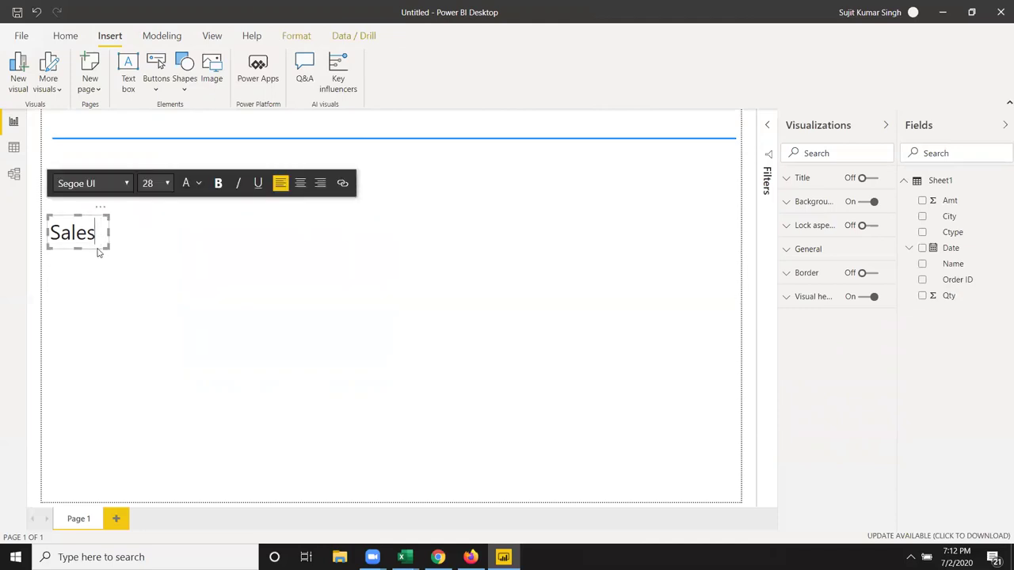
{"action": "left_click_drag", "start_coordinate": [98, 252], "coordinate": [97, 140]}
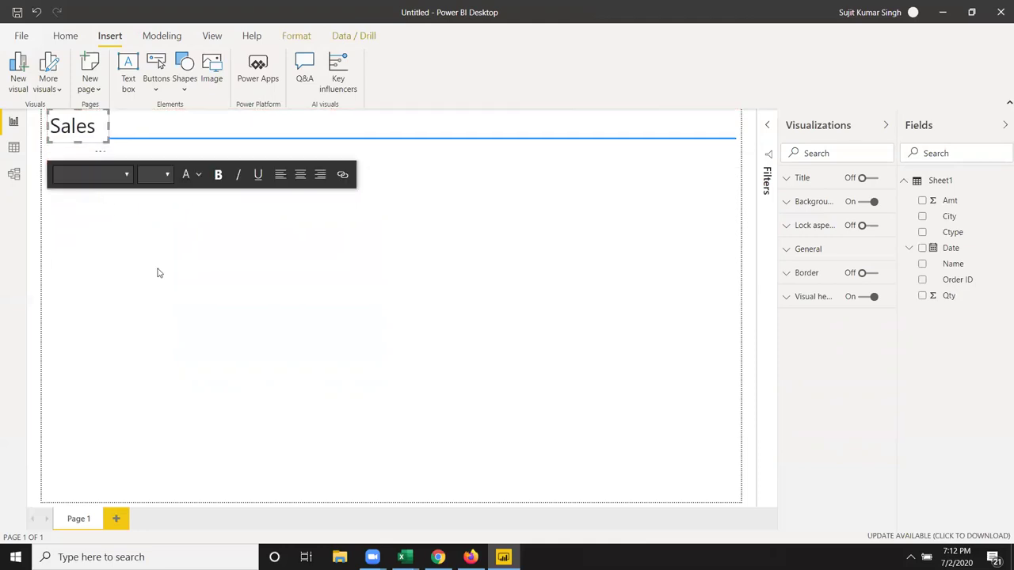
{"action": "left_click", "coordinate": [79, 198]}
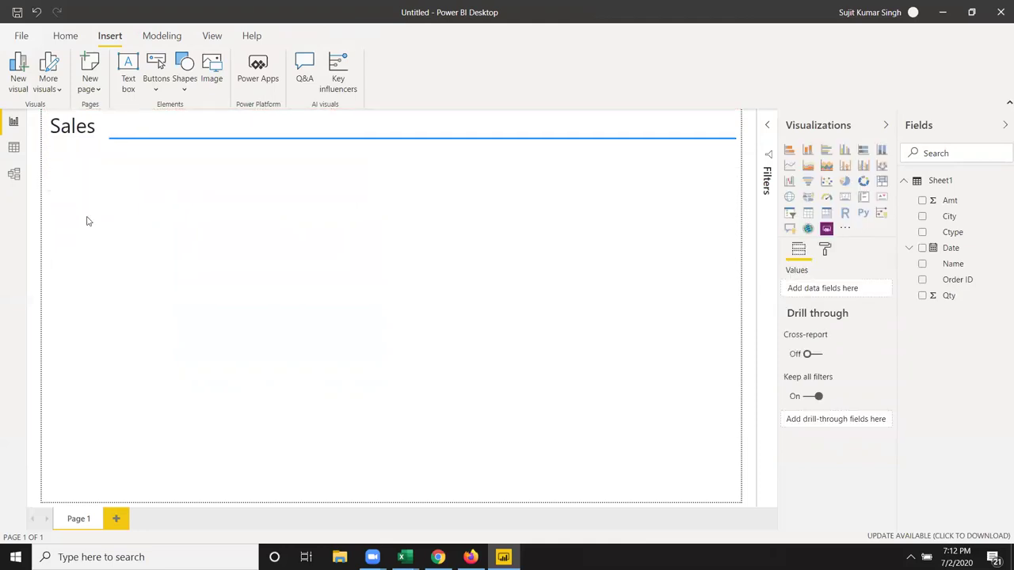
Turn off the Sales title's background.
{"action": "left_click", "coordinate": [102, 136]}
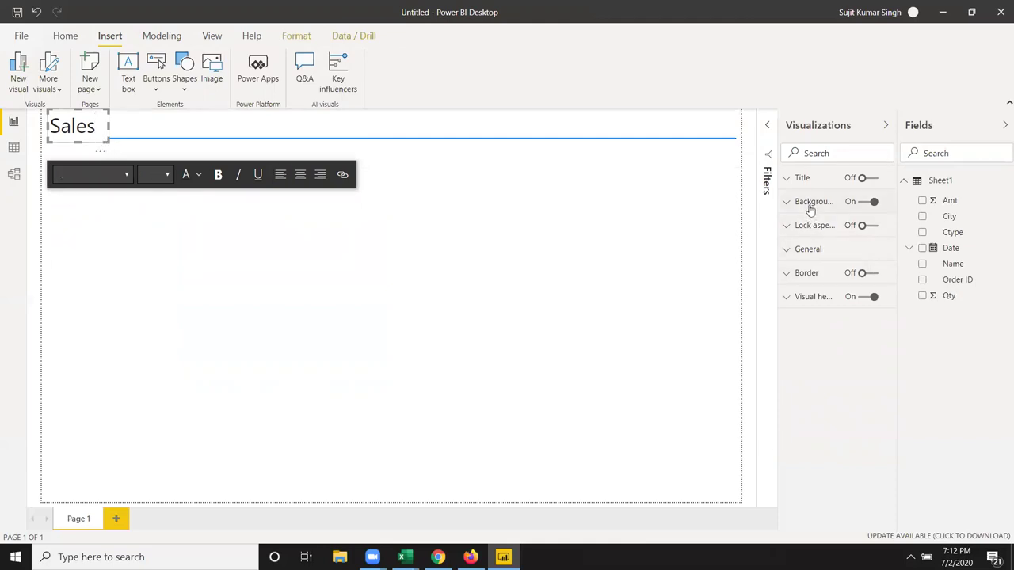
{"action": "left_click", "coordinate": [847, 204]}
{"action": "left_click", "coordinate": [867, 201]}
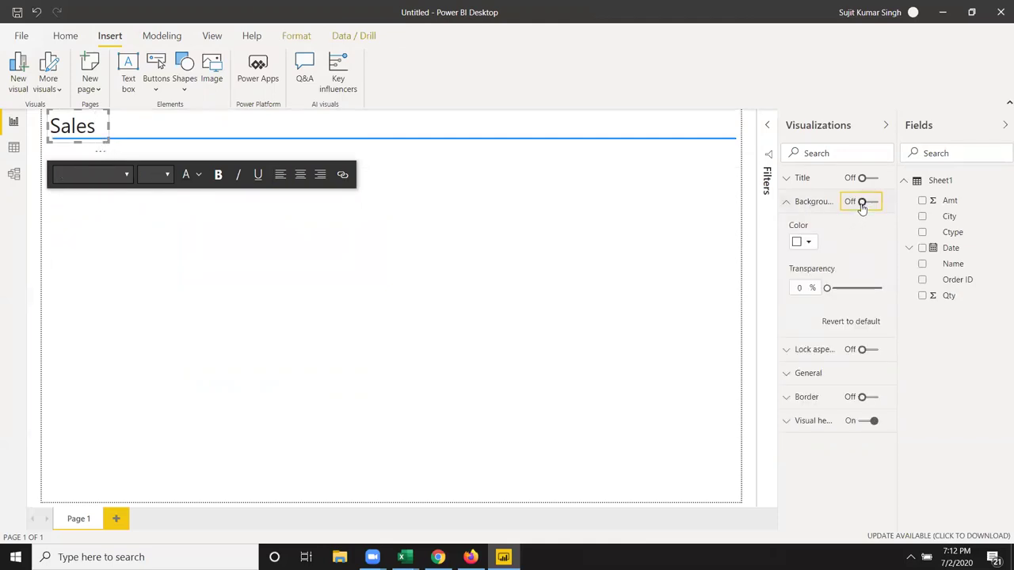
{"action": "left_click", "coordinate": [303, 348]}
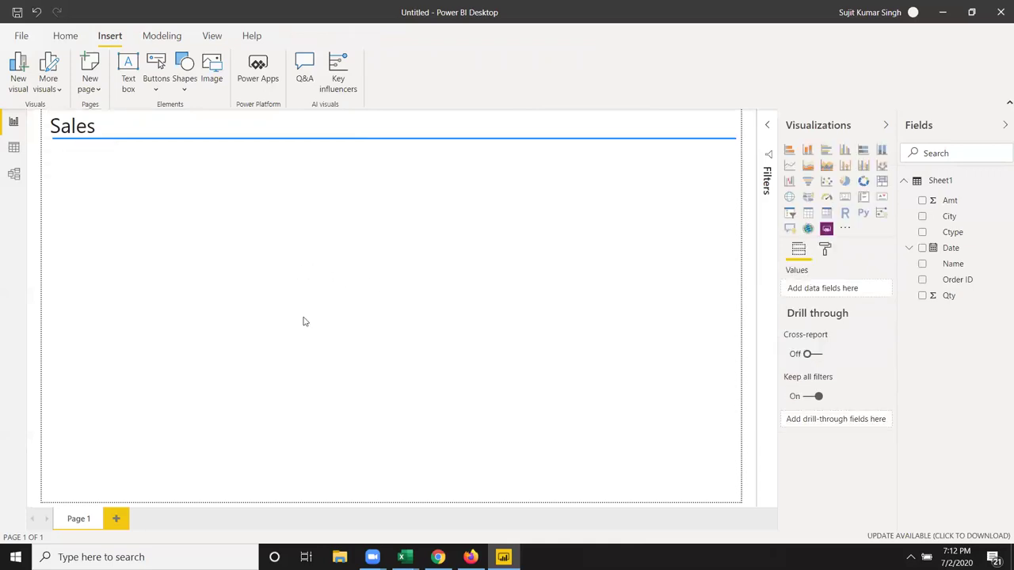
Add a 'Created Month - Jul-2020' text box, sized to fit, at the top right.
{"action": "left_click", "coordinate": [128, 73]}
{"action": "type", "text": "Created Month - Jul-2020"}
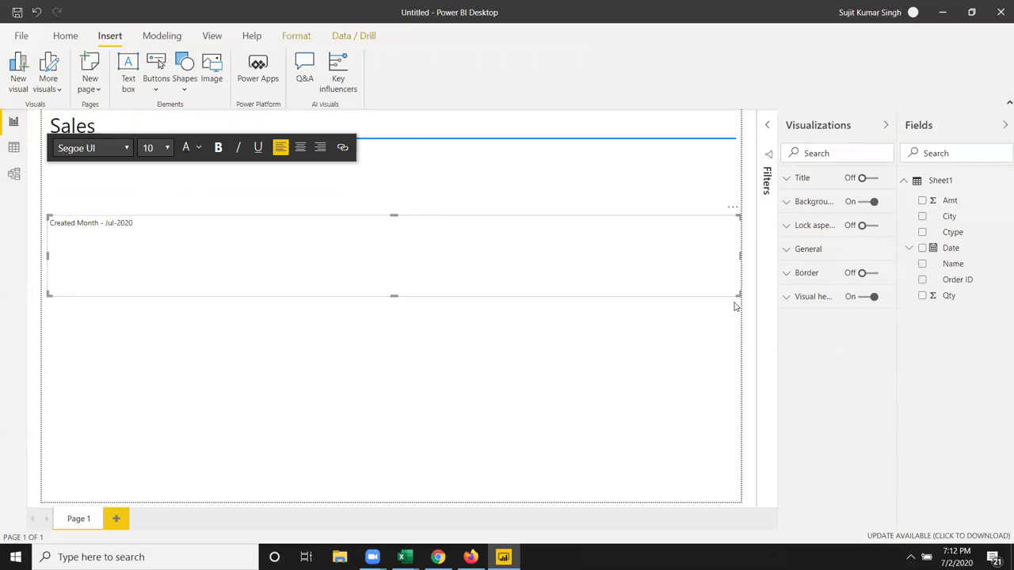
{"action": "mouse_move", "coordinate": [738, 294]}
{"action": "left_mouse_down"}
{"action": "mouse_move", "coordinate": [203, 236]}
{"action": "mouse_move", "coordinate": [142, 238]}
{"action": "mouse_move", "coordinate": [599, 144]}
{"action": "mouse_move", "coordinate": [588, 136]}
{"action": "left_mouse_up"}
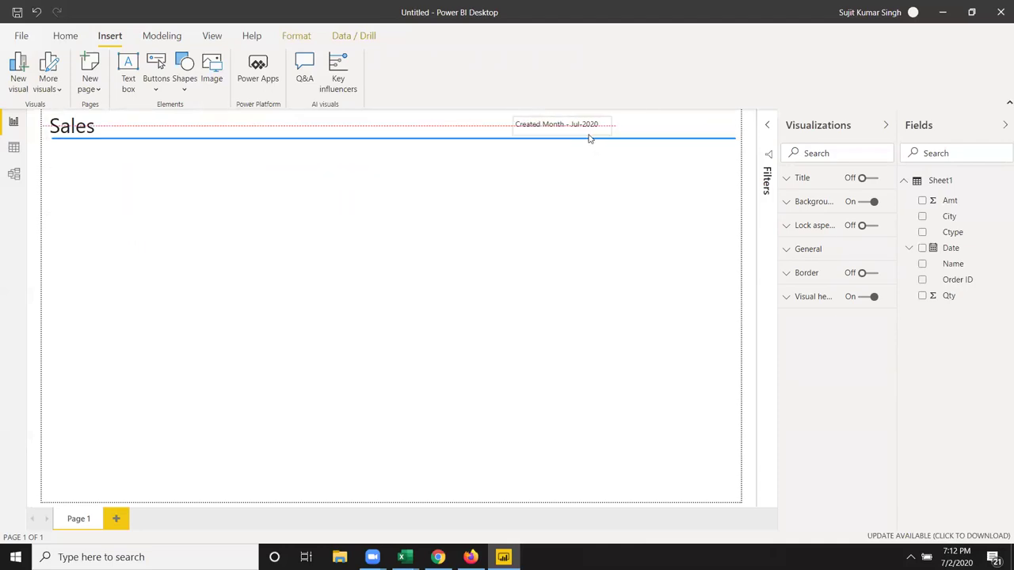
{"action": "left_click", "coordinate": [478, 302]}
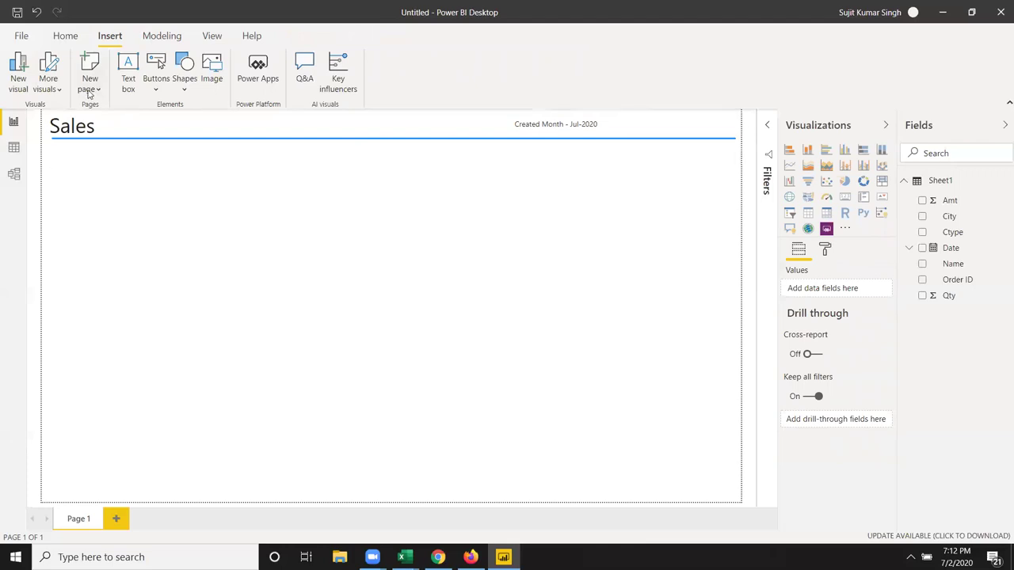
Add a 'Data From - Excel' label and place it in the page's top-right corner.
{"action": "left_click", "coordinate": [125, 93]}
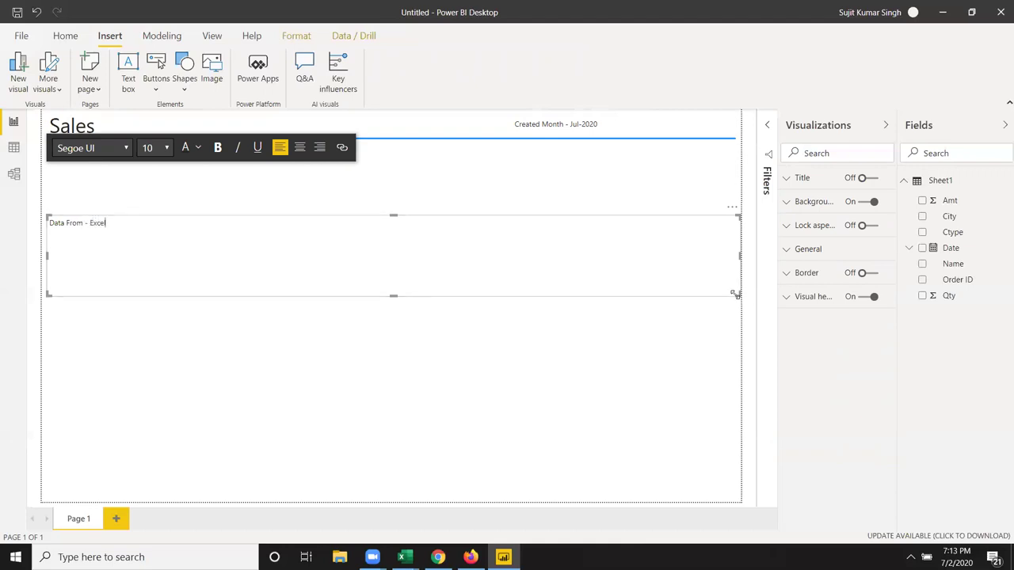
{"action": "left_click_drag", "start_coordinate": [735, 293], "coordinate": [112, 234]}
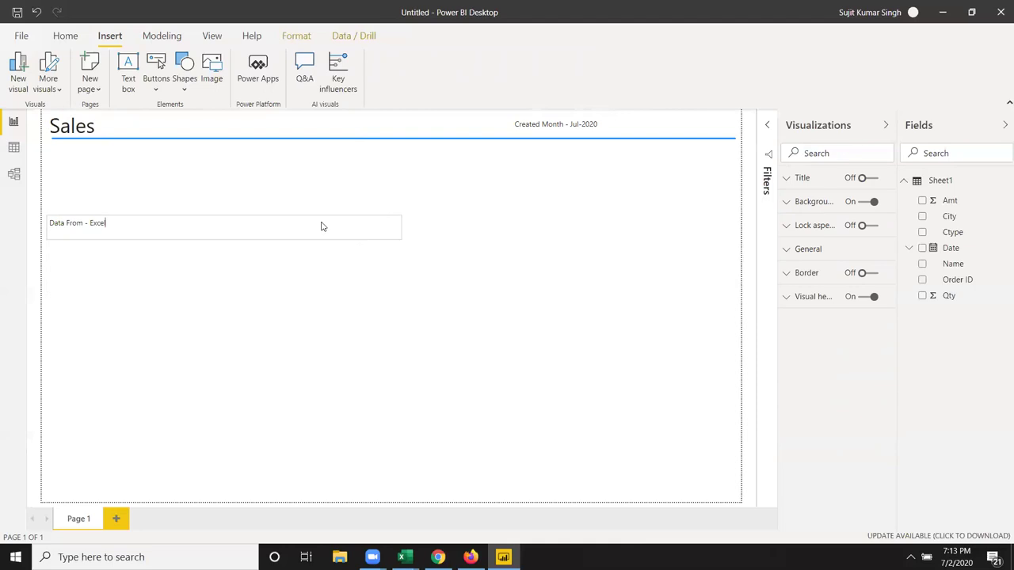
{"action": "left_click", "coordinate": [103, 232]}
{"action": "mouse_move", "coordinate": [102, 233]}
{"action": "left_mouse_down"}
{"action": "mouse_move", "coordinate": [707, 165]}
{"action": "mouse_move", "coordinate": [710, 135]}
{"action": "left_mouse_up"}
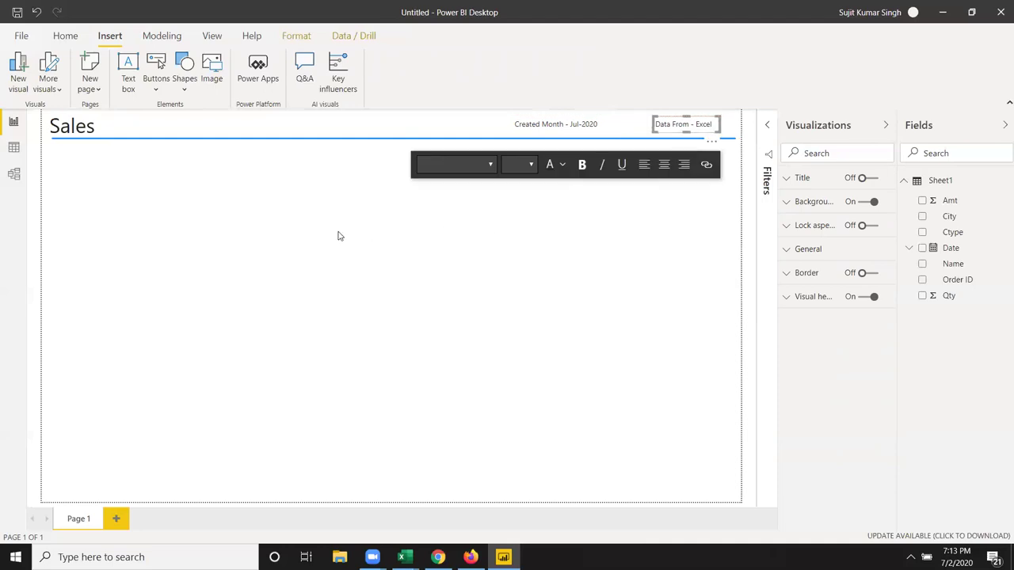
{"action": "left_click", "coordinate": [368, 275]}
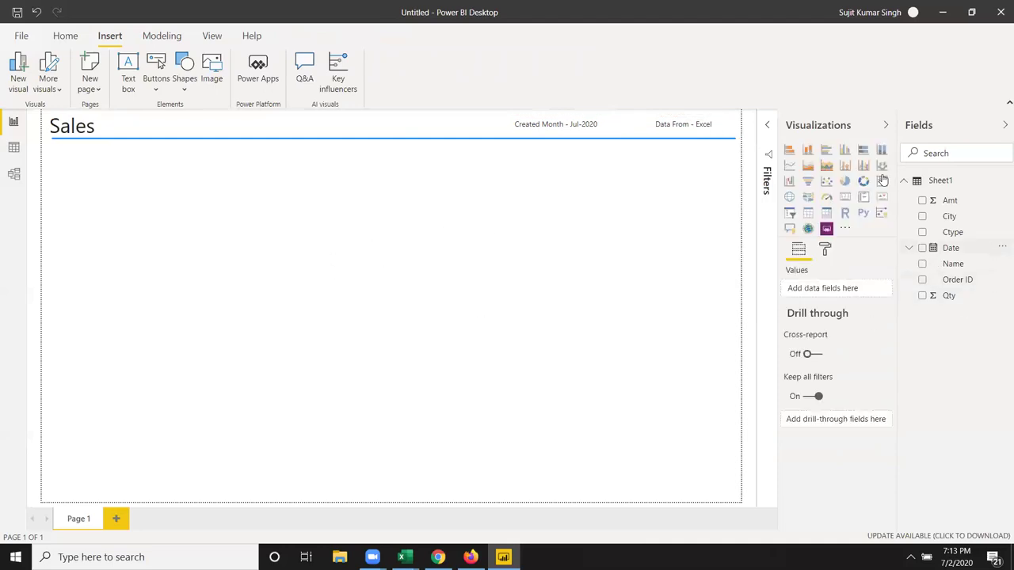
Place a clustered column chart across the top of the page and add the Date hierarchy to its axis.
{"action": "left_click", "coordinate": [843, 158]}
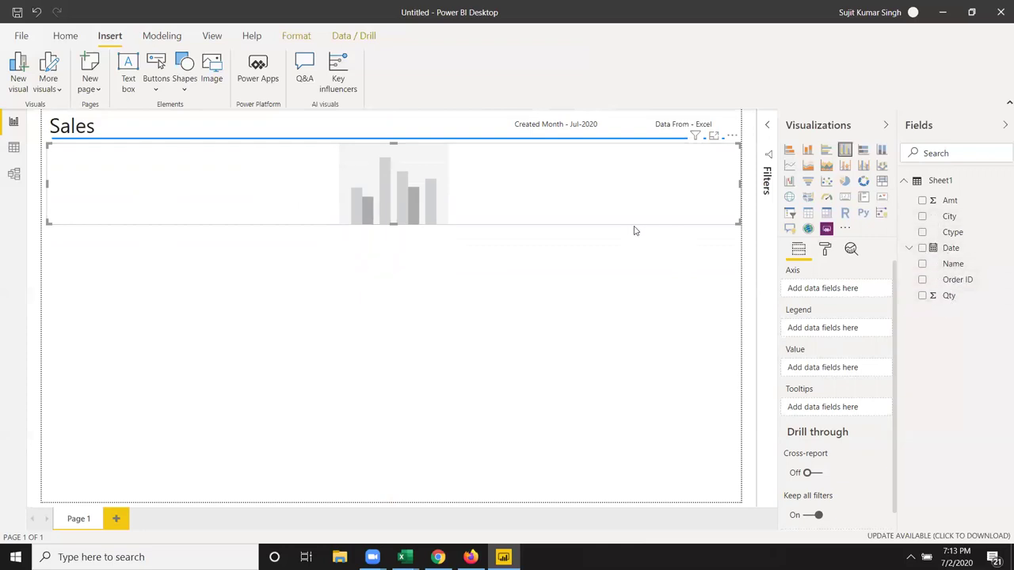
{"action": "left_click", "coordinate": [657, 234]}
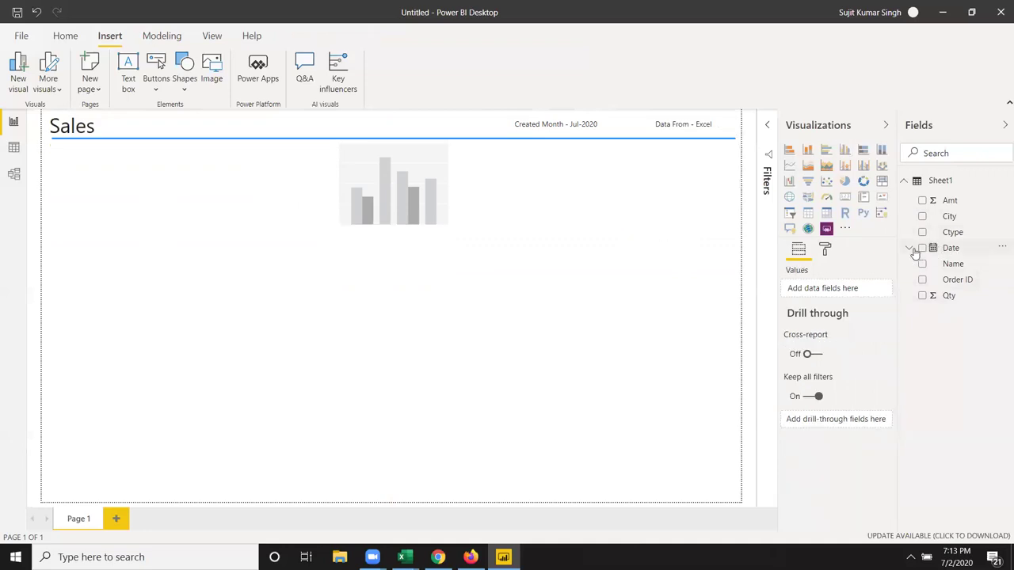
{"action": "left_click", "coordinate": [921, 248]}
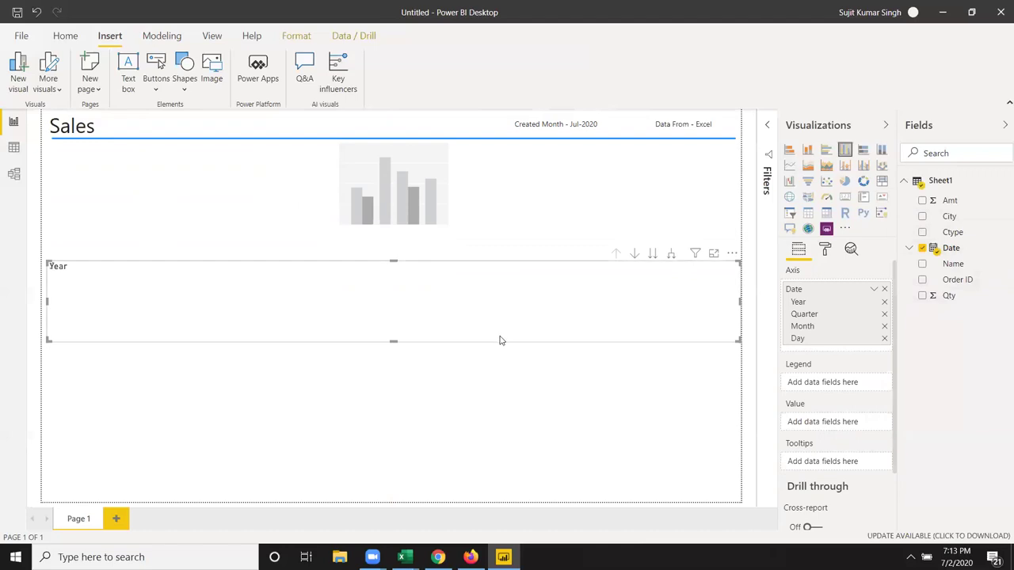
{"action": "key", "text": "Delete"}
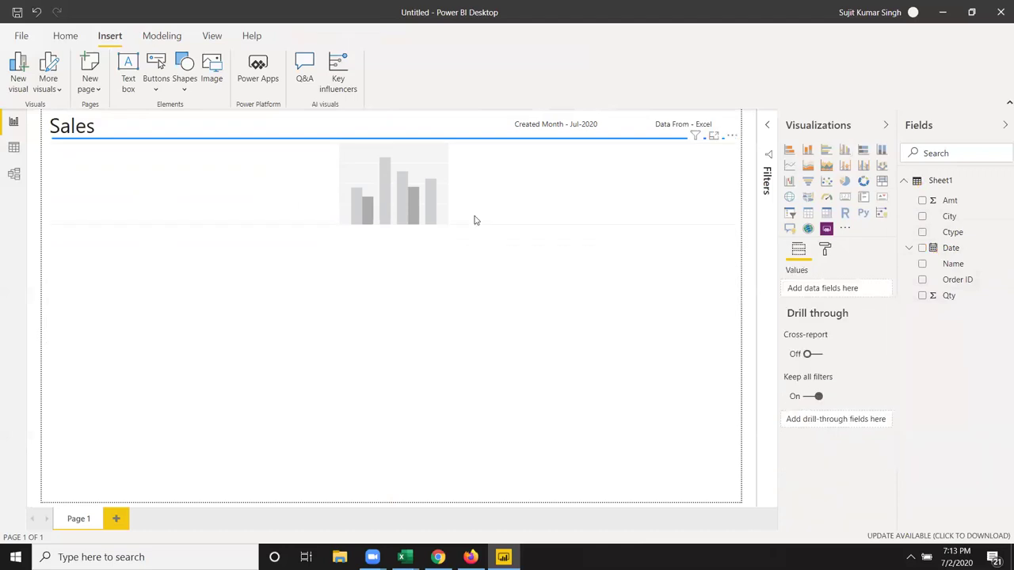
{"action": "left_click", "coordinate": [475, 221]}
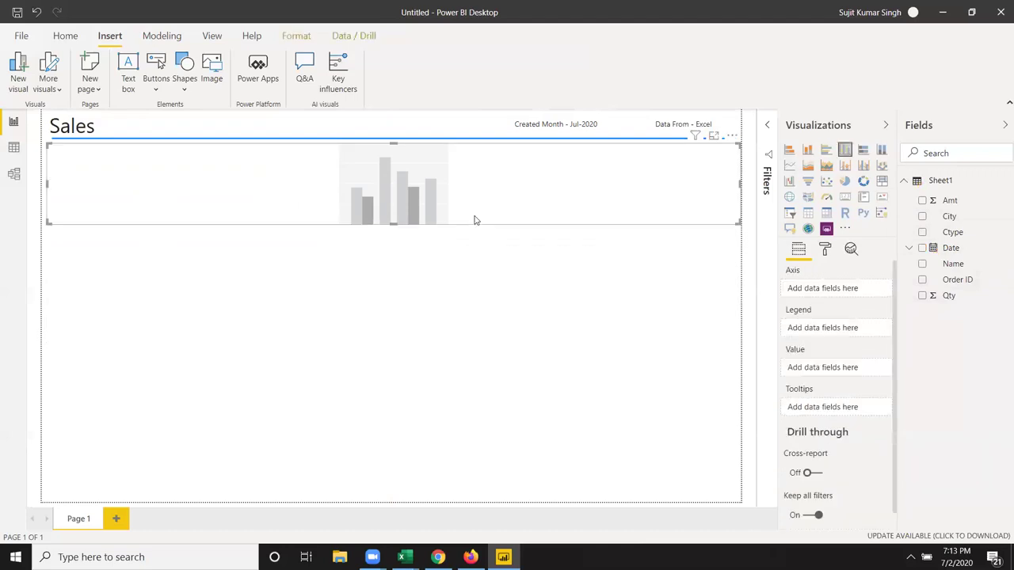
{"action": "left_click", "coordinate": [922, 249]}
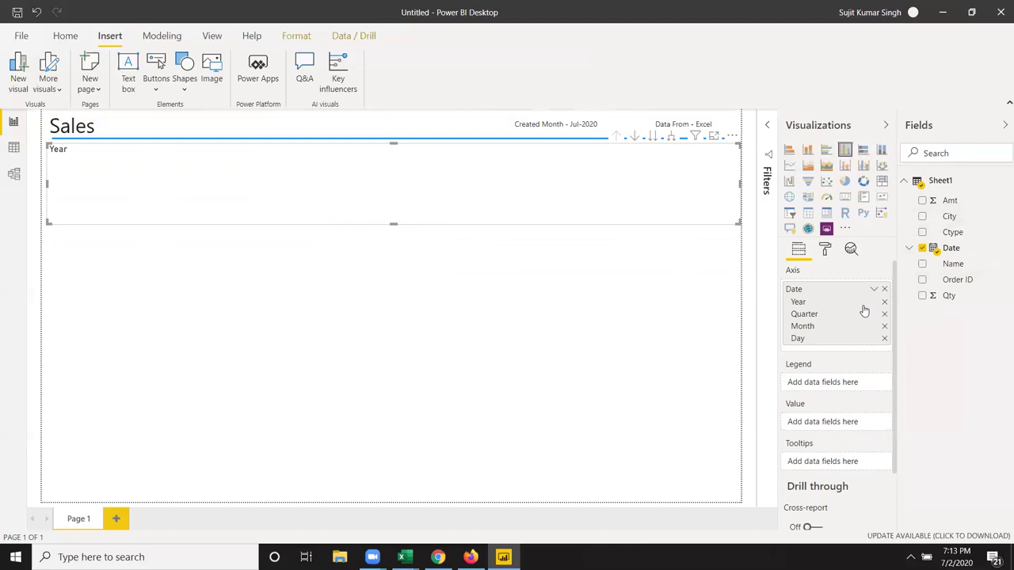
Use Name as the chart's legend and counted value, then drill down from years to individual days.
{"action": "mouse_move", "coordinate": [953, 264]}
{"action": "left_click", "coordinate": [922, 265]}
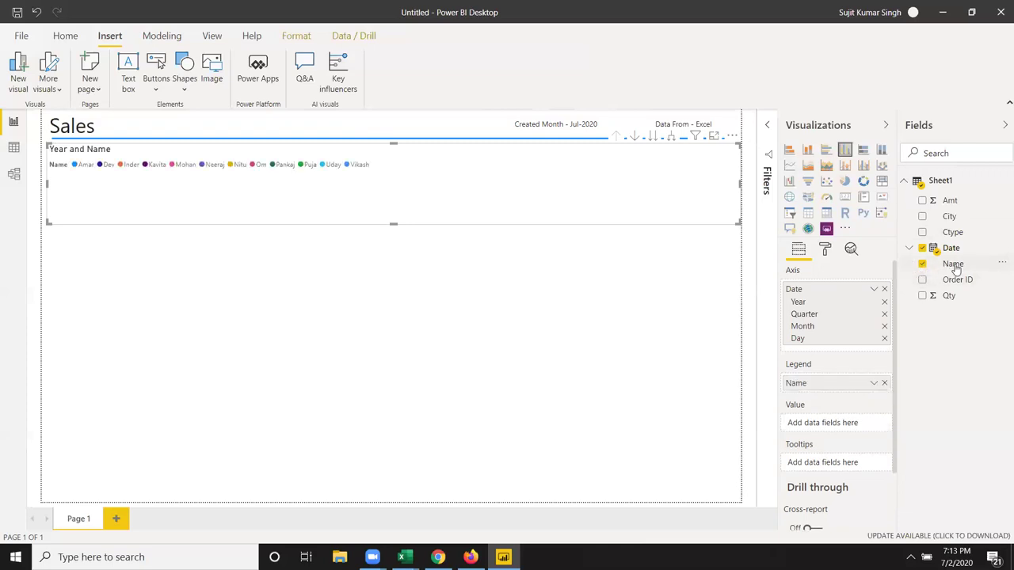
{"action": "left_click_drag", "start_coordinate": [956, 270], "coordinate": [826, 425]}
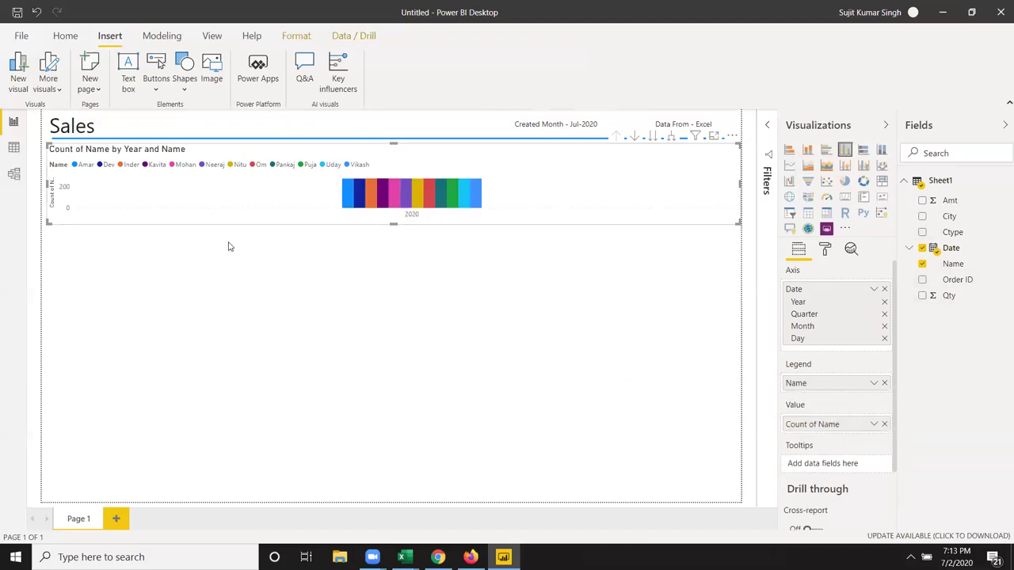
{"action": "left_click", "coordinate": [337, 231]}
{"action": "left_click", "coordinate": [354, 223]}
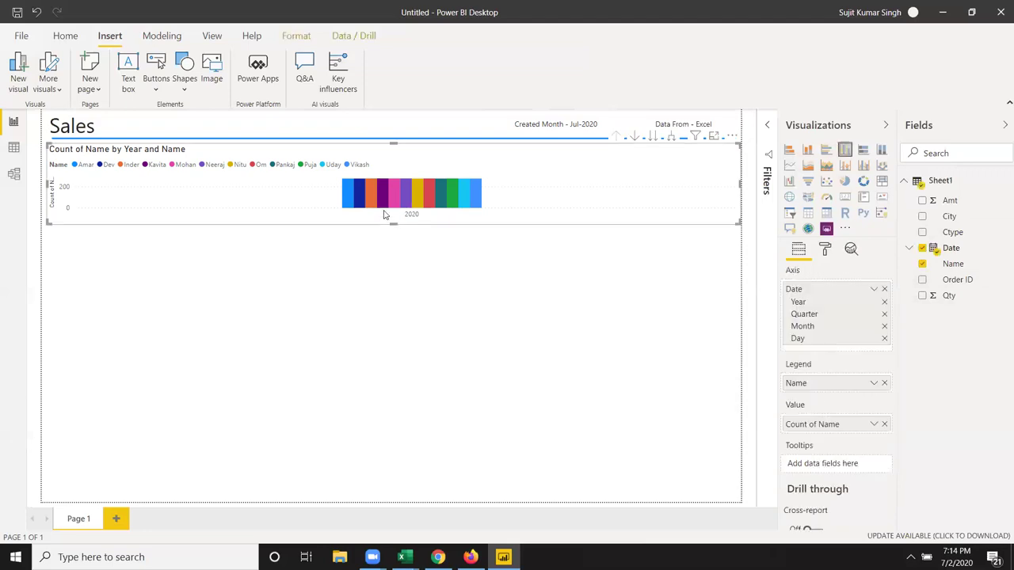
{"action": "left_click", "coordinate": [634, 139]}
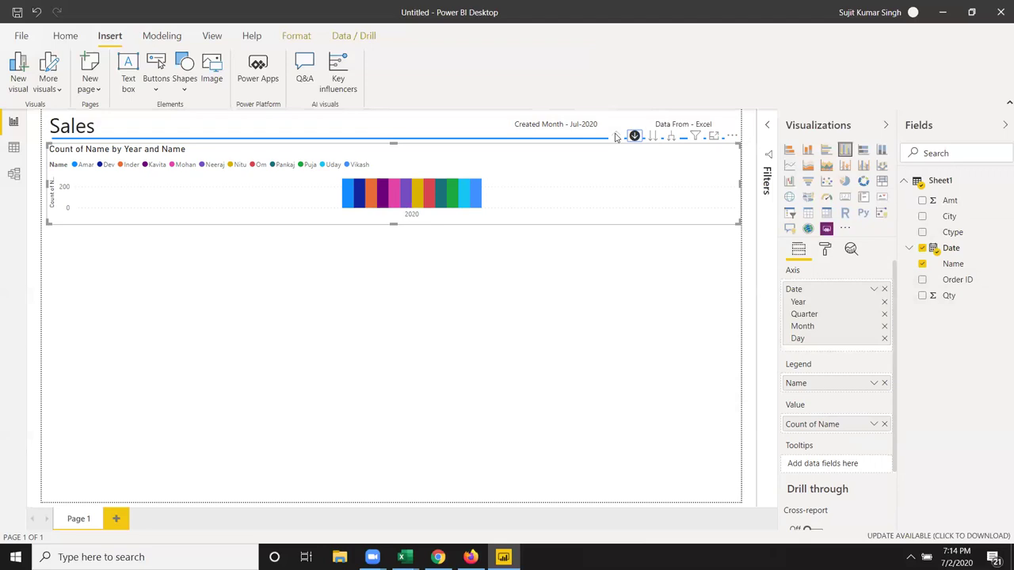
{"action": "left_click", "coordinate": [653, 136]}
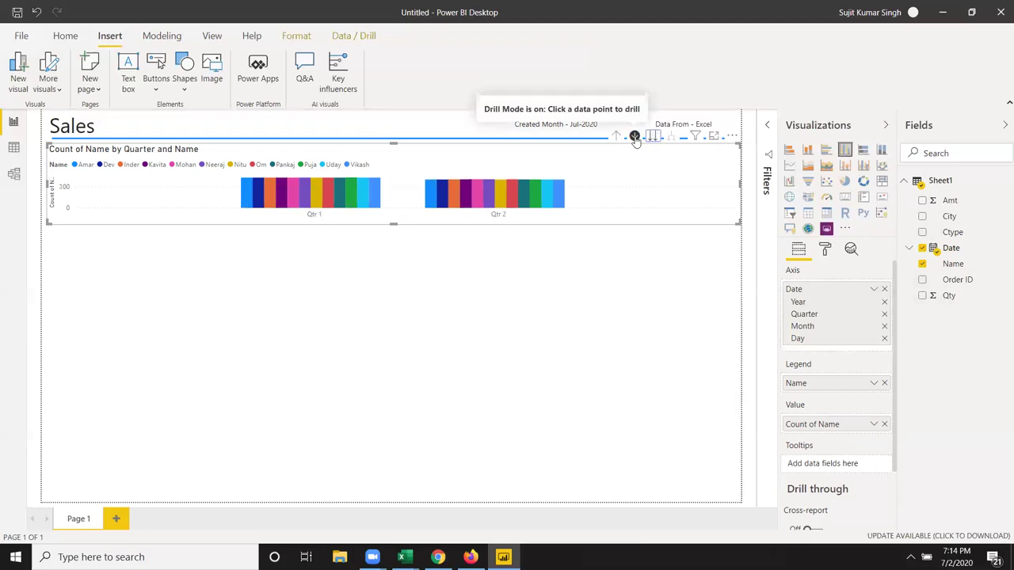
{"action": "left_click", "coordinate": [651, 138]}
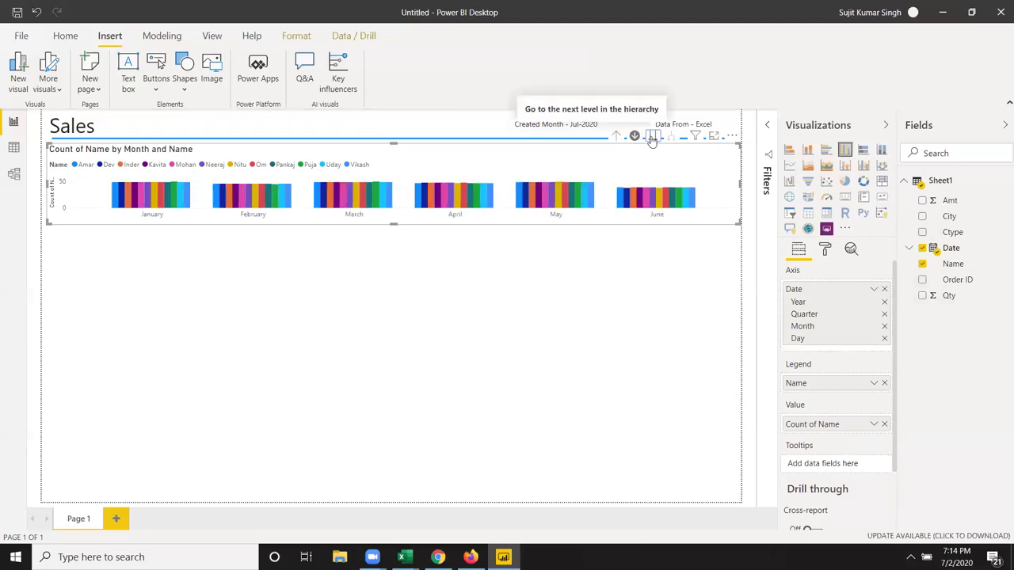
{"action": "left_click", "coordinate": [651, 137]}
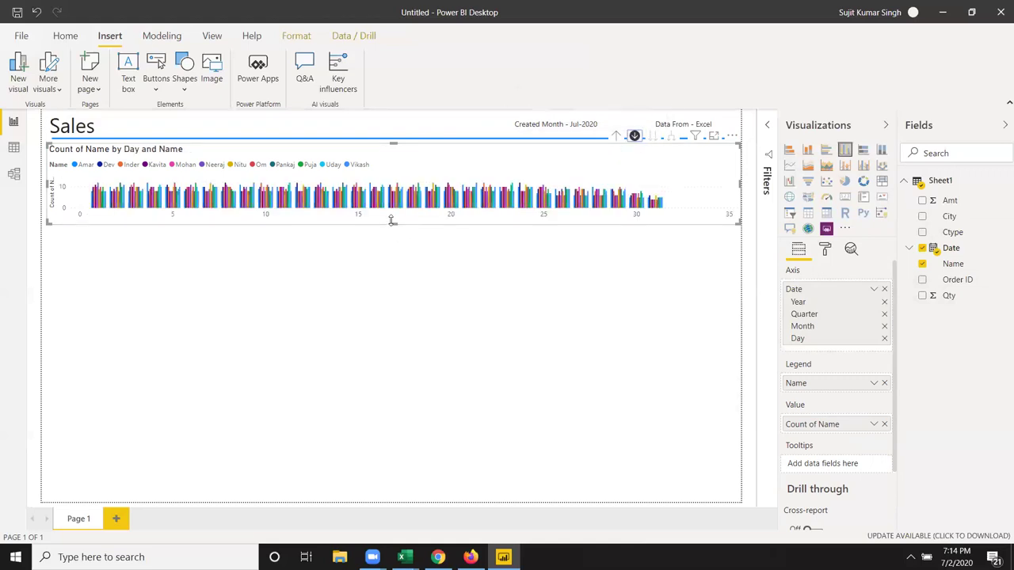
Make the chart taller and replace Count of Name with Qty as its value.
{"action": "left_click_drag", "start_coordinate": [391, 222], "coordinate": [387, 267]}
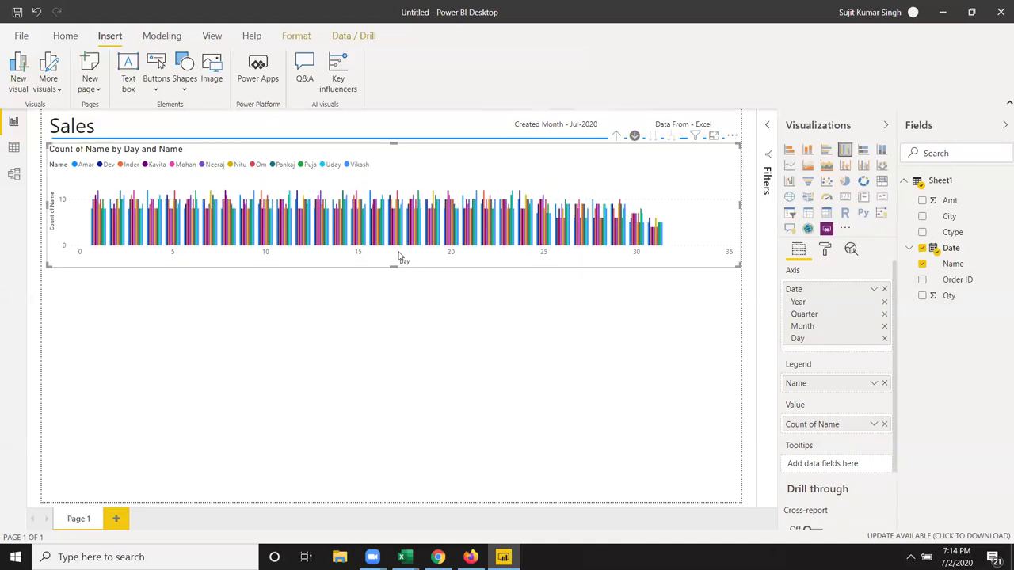
{"action": "left_click", "coordinate": [884, 424]}
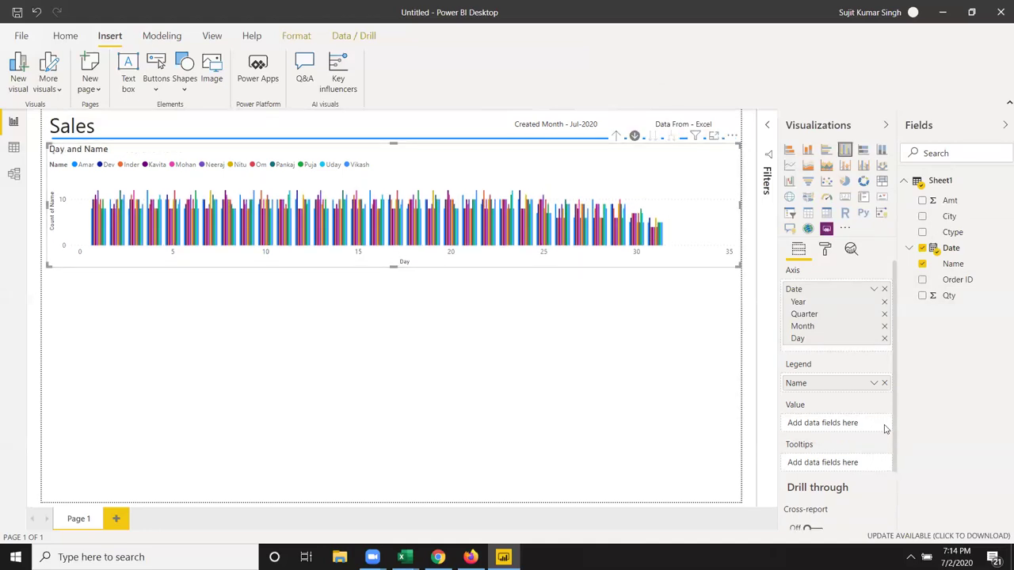
{"action": "left_click_drag", "start_coordinate": [954, 296], "coordinate": [824, 424]}
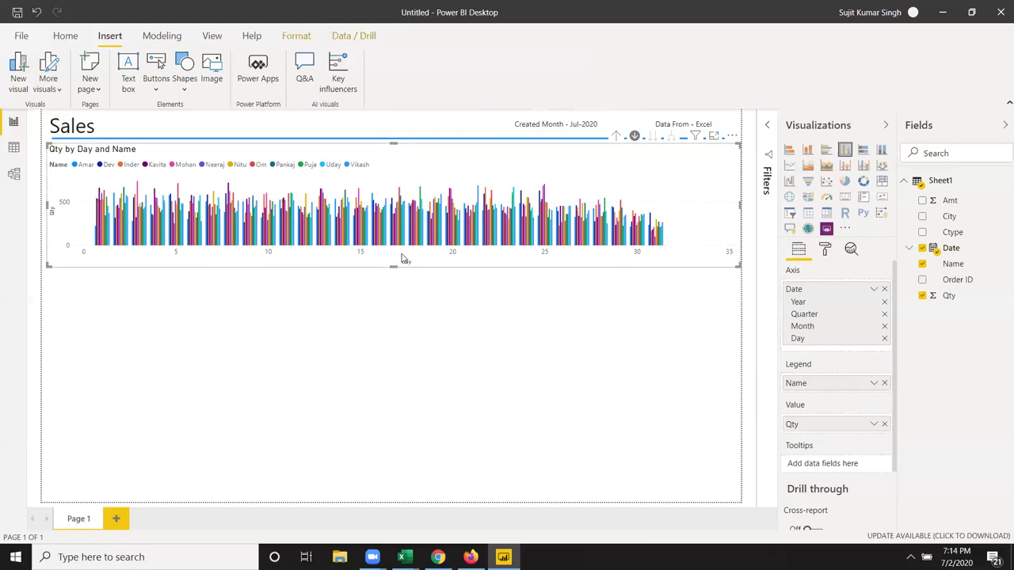
{"action": "left_click", "coordinate": [367, 348]}
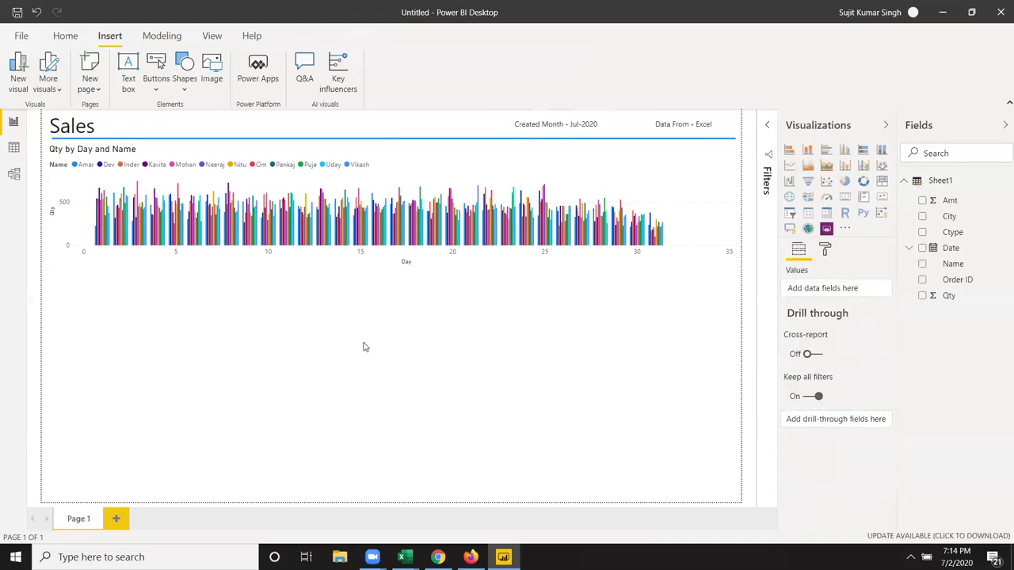
Switch to Data view of the Sheet1 table and select its Name column under the Home commands.
{"action": "left_click", "coordinate": [13, 148]}
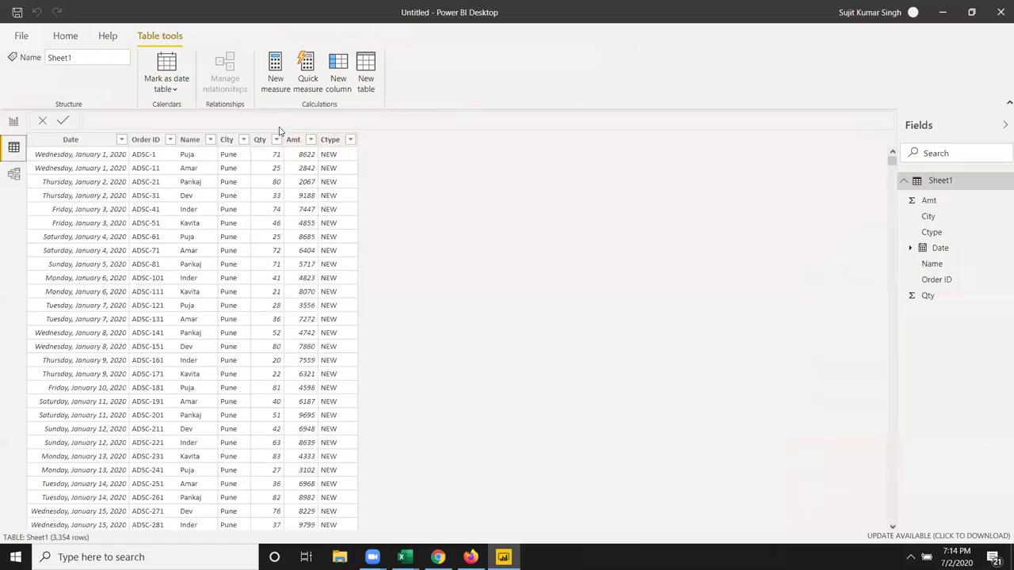
{"action": "left_click", "coordinate": [67, 41]}
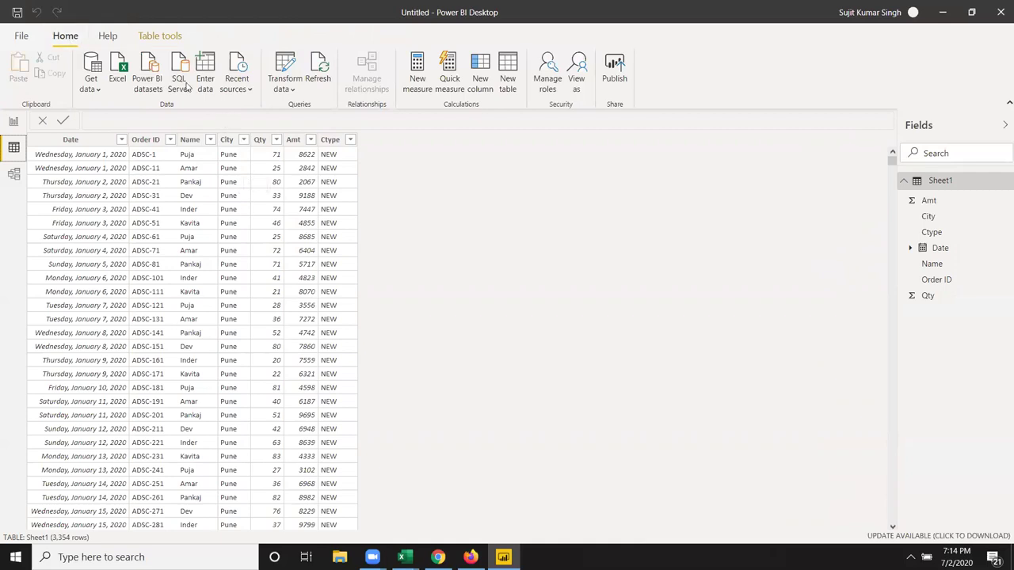
{"action": "left_click", "coordinate": [196, 219]}
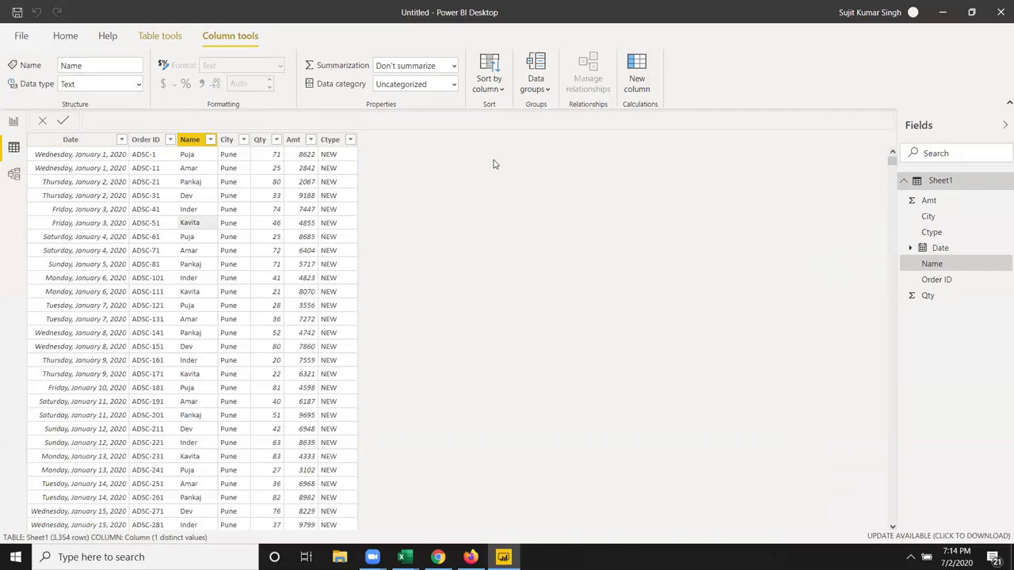
Name the new column Month and start its formula with FORMAT on Sheet1[Date].
{"action": "double_click", "coordinate": [97, 120]}
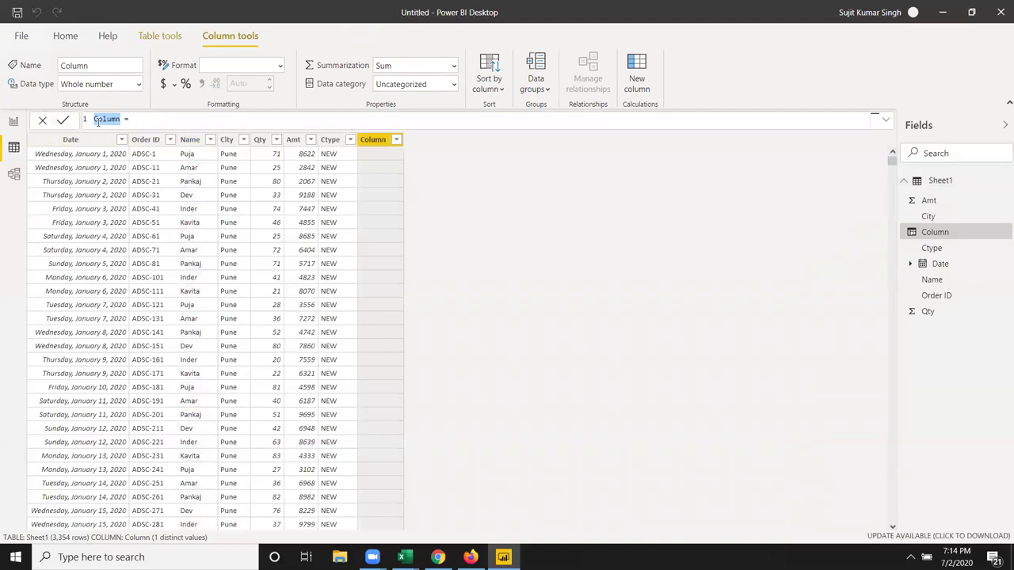
{"action": "type", "text": "Month"}
{"action": "type", "text": "mo"}
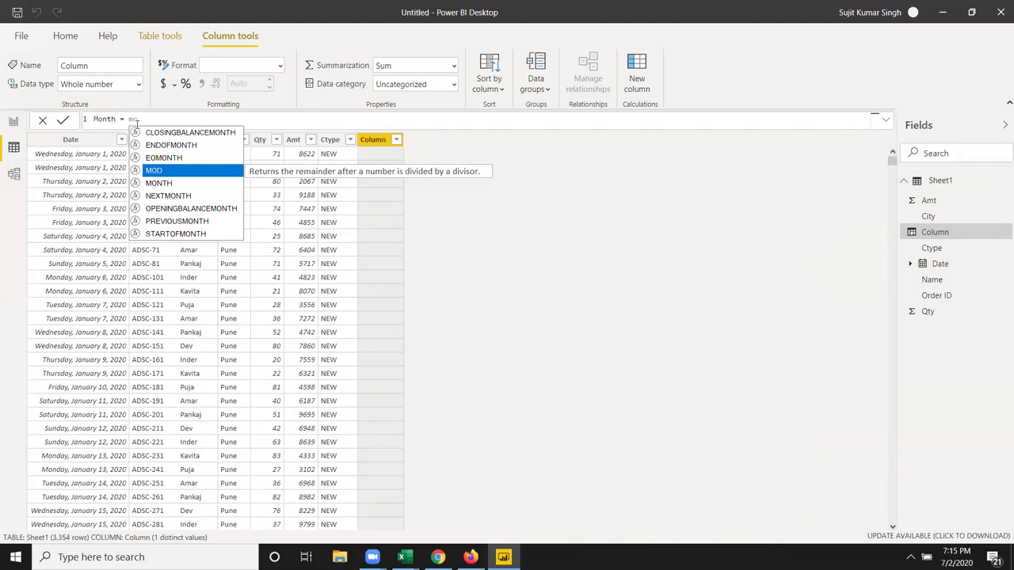
{"action": "type", "text": "n"}
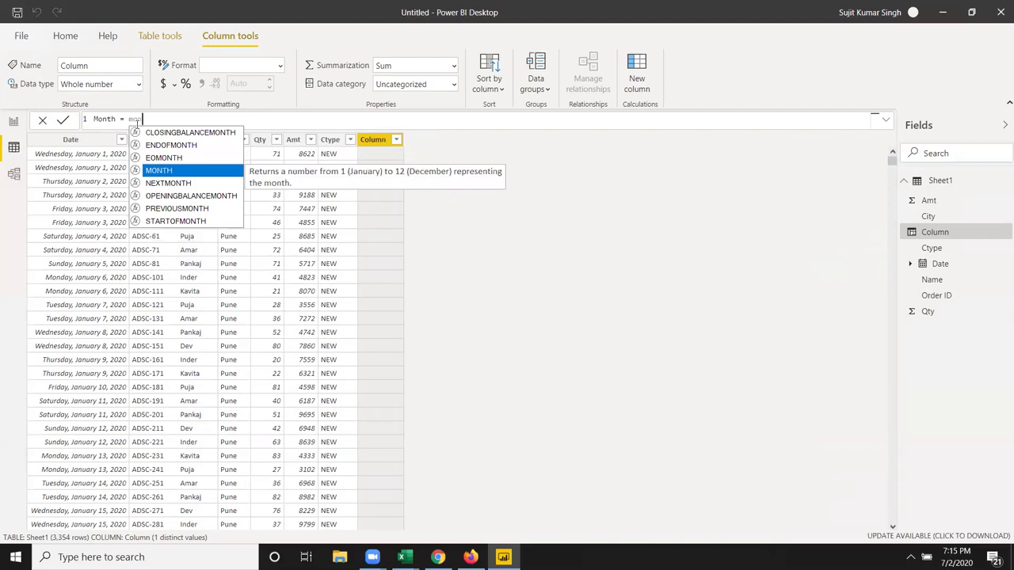
{"action": "type", "text": "th"}
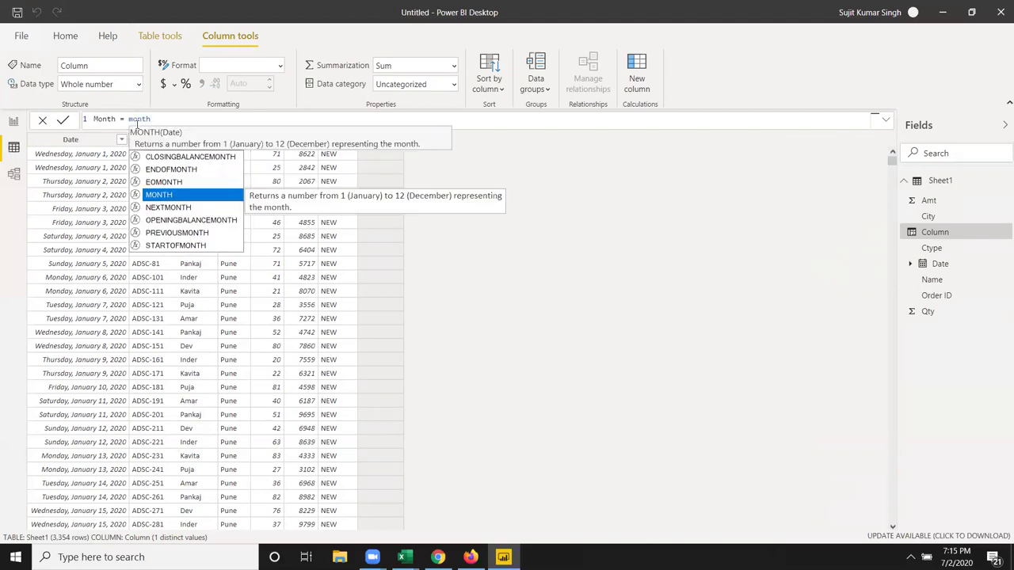
{"action": "type", "text": "("}
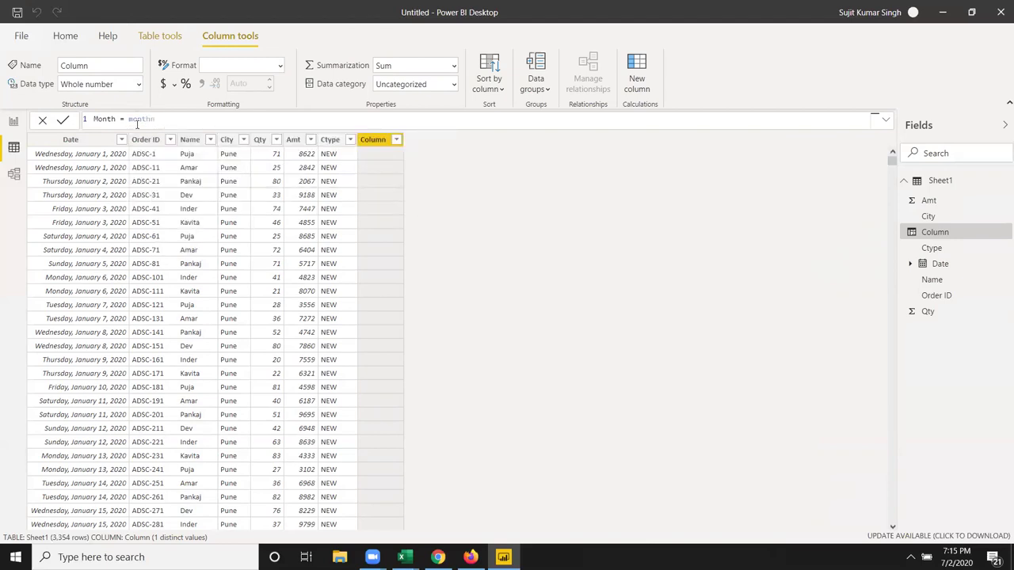
{"action": "key", "text": "BackSpace"}
{"action": "key", "text": "BackSpace"}
{"action": "key", "text": "BackSpace"}
{"action": "key", "text": "BackSpace"}
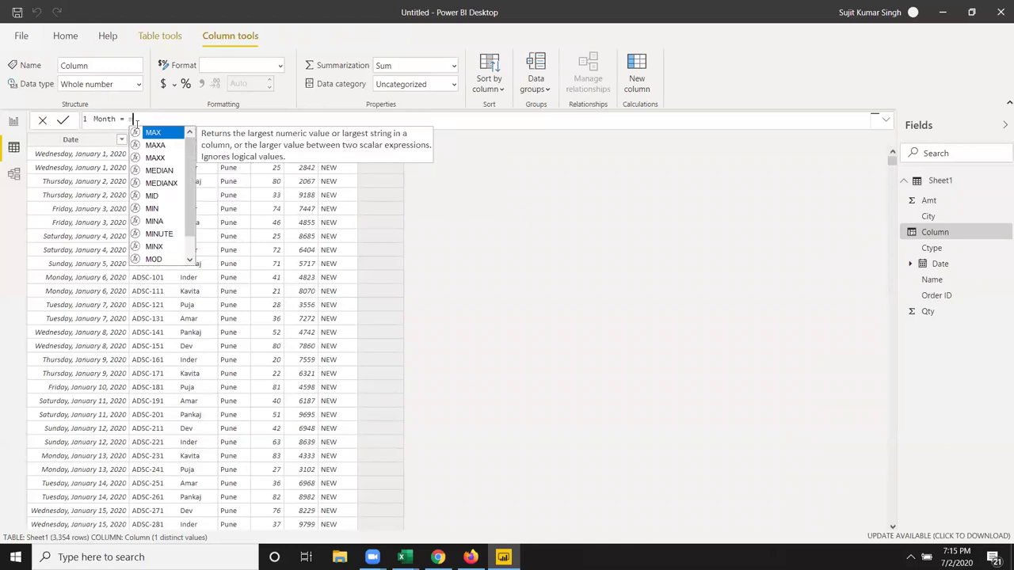
{"action": "key", "text": "BackSpace"}
{"action": "type", "text": "for"}
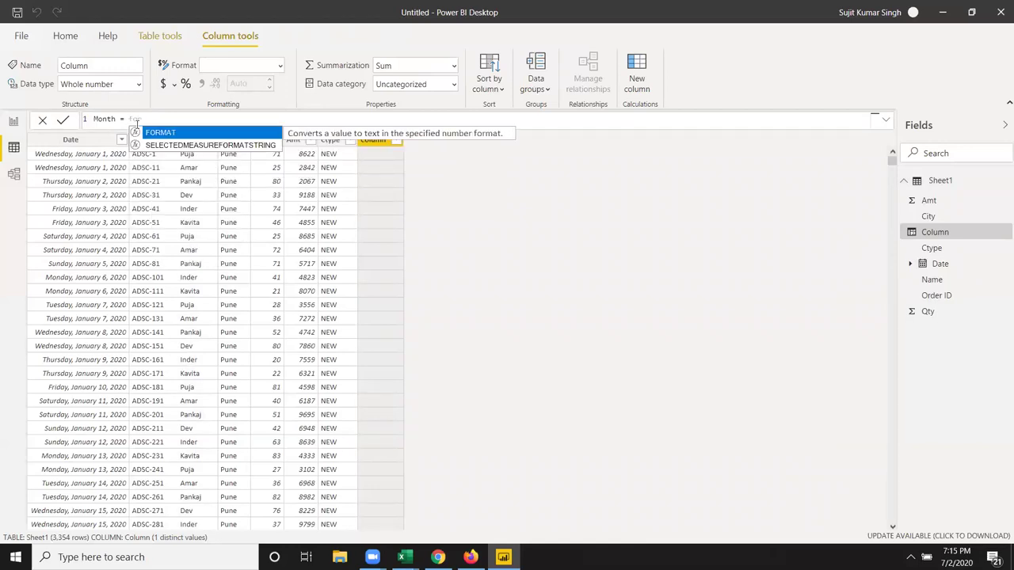
{"action": "key", "text": "Tab"}
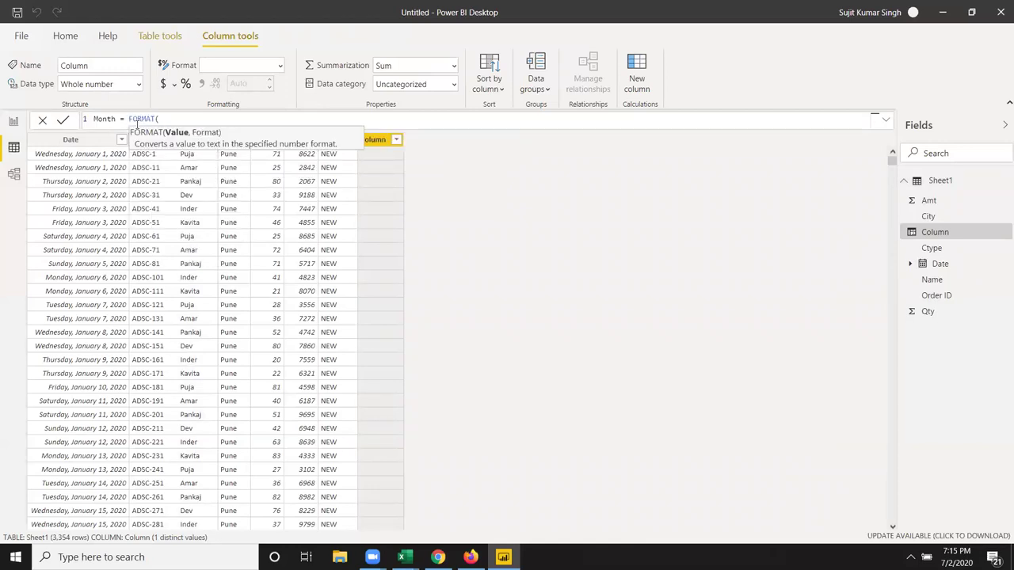
{"action": "type", "text": "date"}
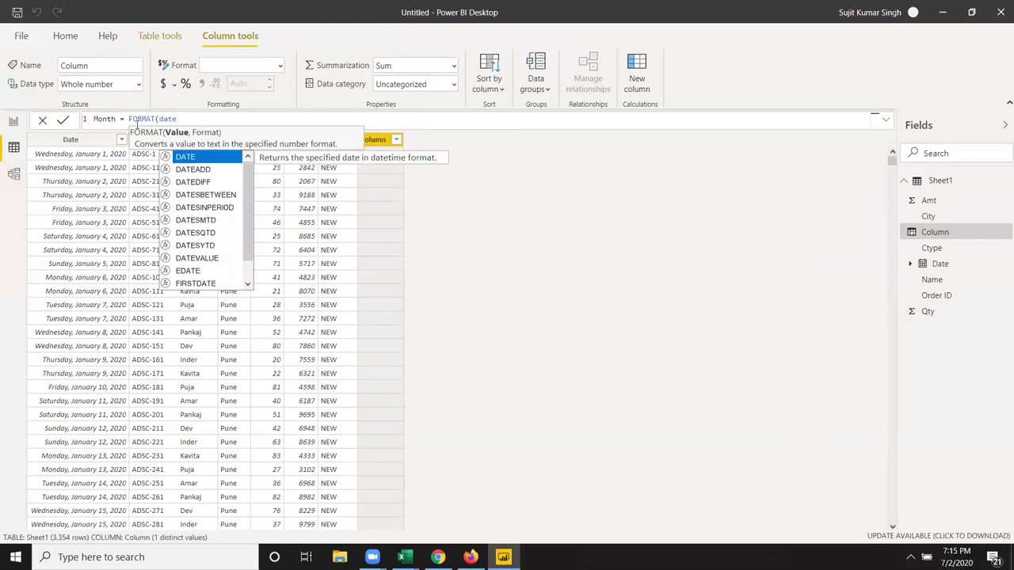
{"action": "key", "text": "Down"}
{"action": "key", "text": "Down"}
{"action": "key", "text": "Down"}
{"action": "key", "text": "Down"}
{"action": "key", "text": "Down"}
{"action": "key", "text": "Down"}
{"action": "key", "text": "Down"}
{"action": "key", "text": "Tab"}
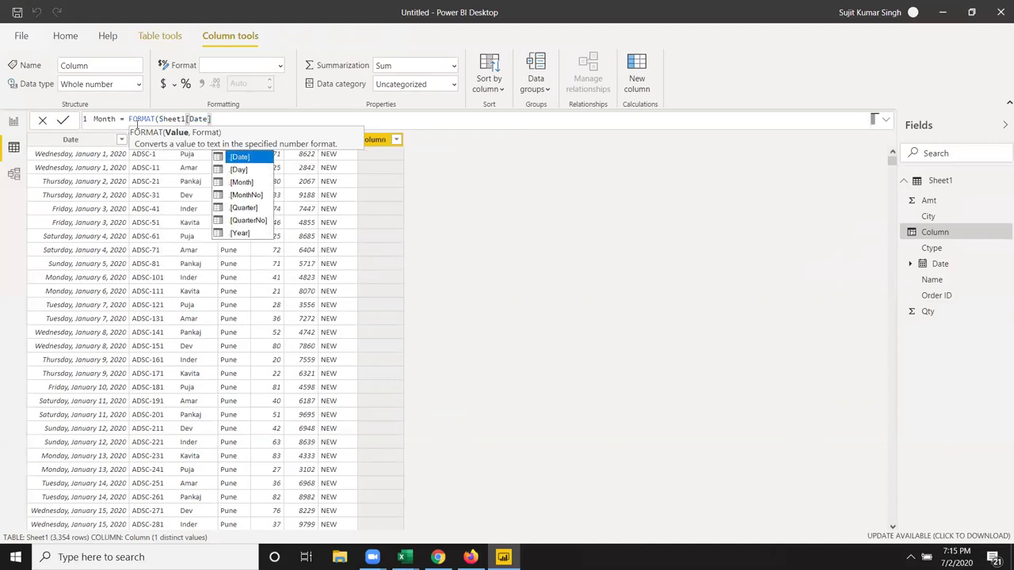
{"action": "key", "text": "BackSpace"}
{"action": "key", "text": "BackSpace"}
{"action": "key", "text": "BackSpace"}
{"action": "key", "text": "BackSpace"}
{"action": "key", "text": "BackSpace"}
{"action": "key", "text": "BackSpace"}
{"action": "key", "text": "BackSpace"}
{"action": "key", "text": "BackSpace"}
{"action": "key", "text": "BackSpace"}
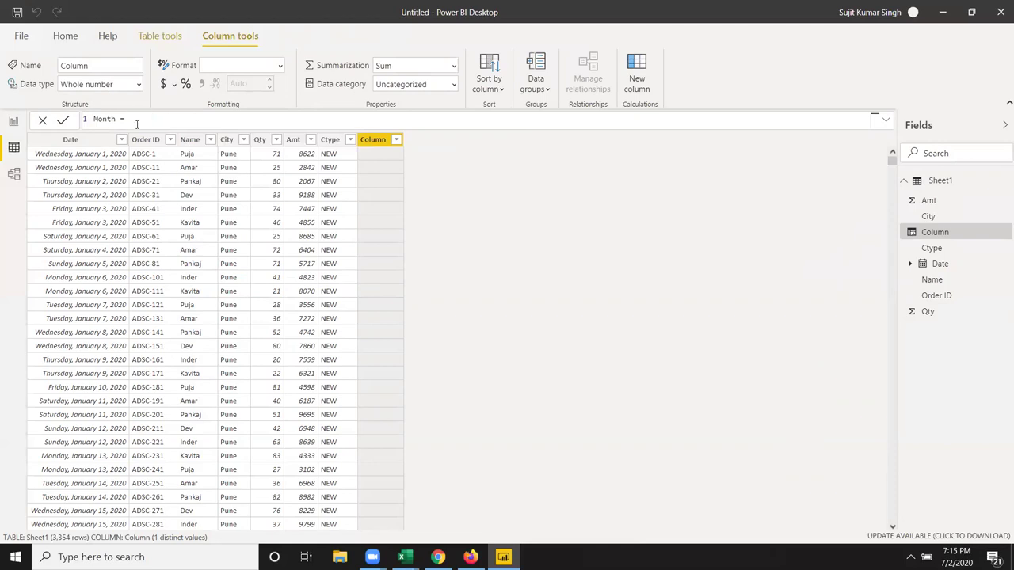
Finish the formula as Month = Sheet1[Date].[Month], commit it, and return to the report page.
{"action": "type", "text": "mo"}
{"action": "key", "text": "BackSpace"}
{"action": "key", "text": "BackSpace"}
{"action": "type", "text": "d"}
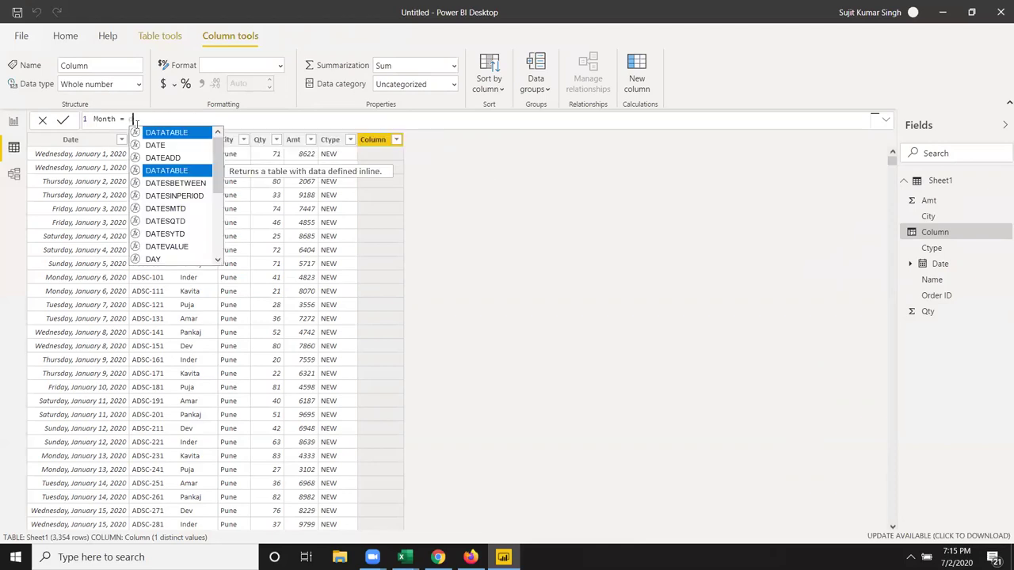
{"action": "type", "text": "ate"}
{"action": "key", "text": "Down"}
{"action": "key", "text": "Down"}
{"action": "key", "text": "Down"}
{"action": "key", "text": "Down"}
{"action": "key", "text": "Down"}
{"action": "key", "text": "Down"}
{"action": "key", "text": "Down"}
{"action": "key", "text": "Down"}
{"action": "key", "text": "Tab"}
{"action": "key", "text": "Down"}
{"action": "key", "text": "Down"}
{"action": "key", "text": "Down"}
{"action": "key", "text": "Down"}
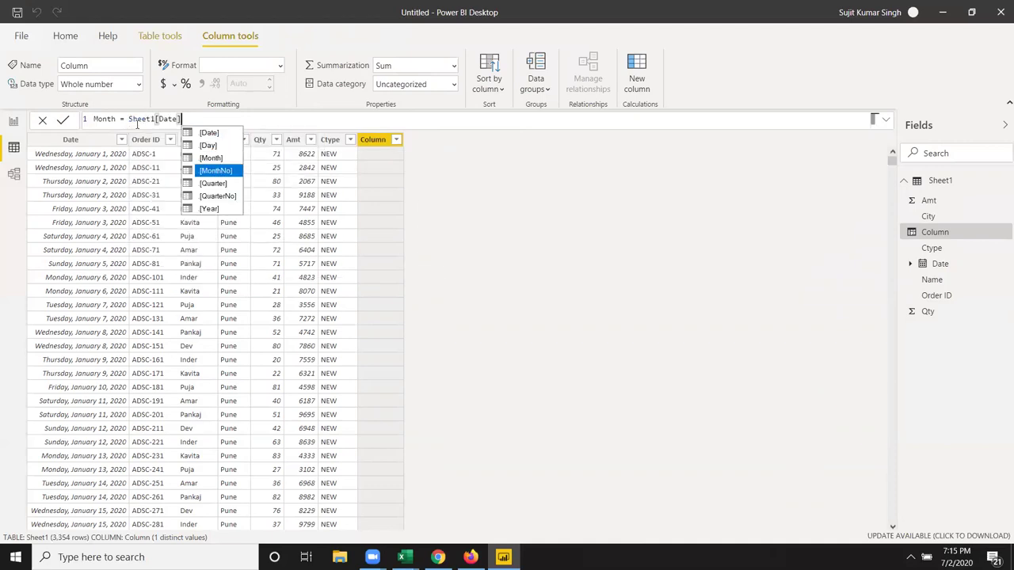
{"action": "key", "text": "Up"}
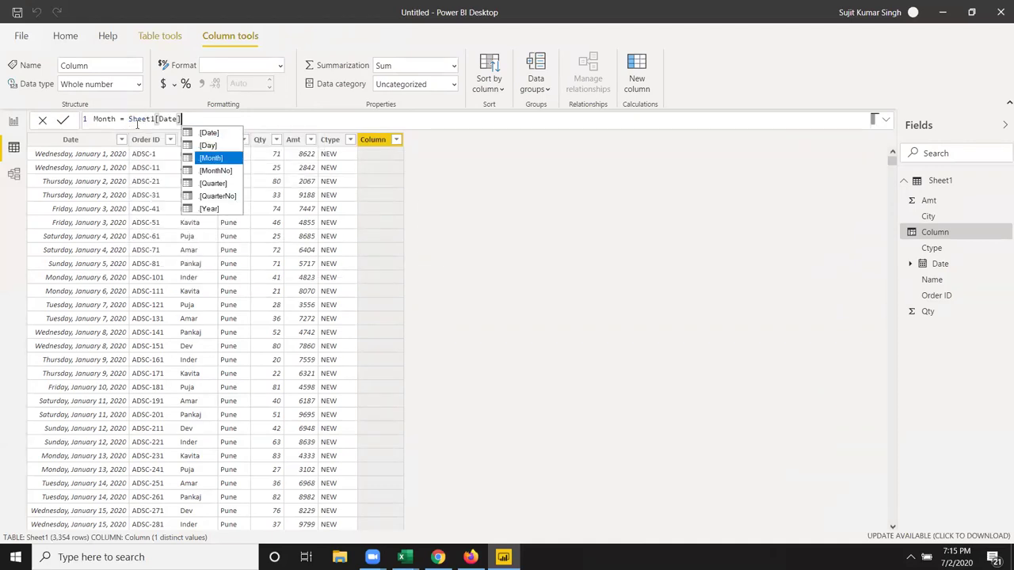
{"action": "key", "text": "Tab"}
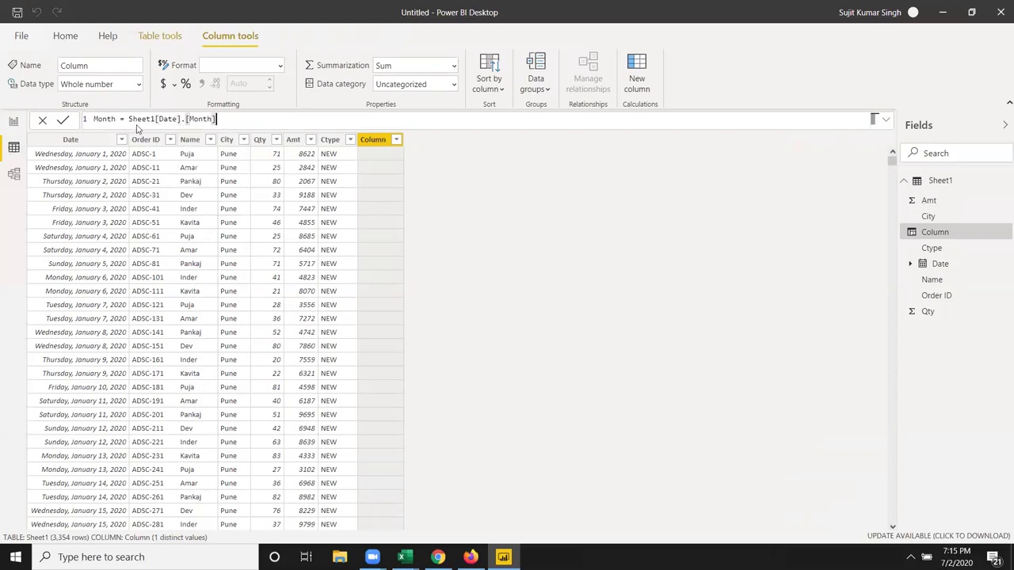
{"action": "key", "text": "Return"}
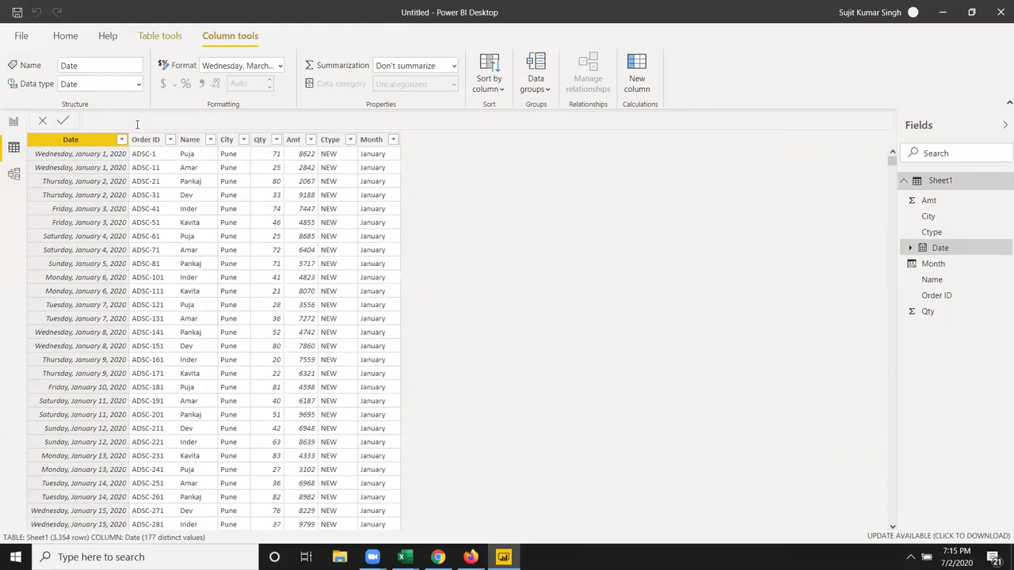
{"action": "scroll", "coordinate": [402, 370], "scroll_direction": "down", "scroll_amount": 1}
{"action": "scroll", "coordinate": [402, 370], "scroll_direction": "up", "scroll_amount": 1}
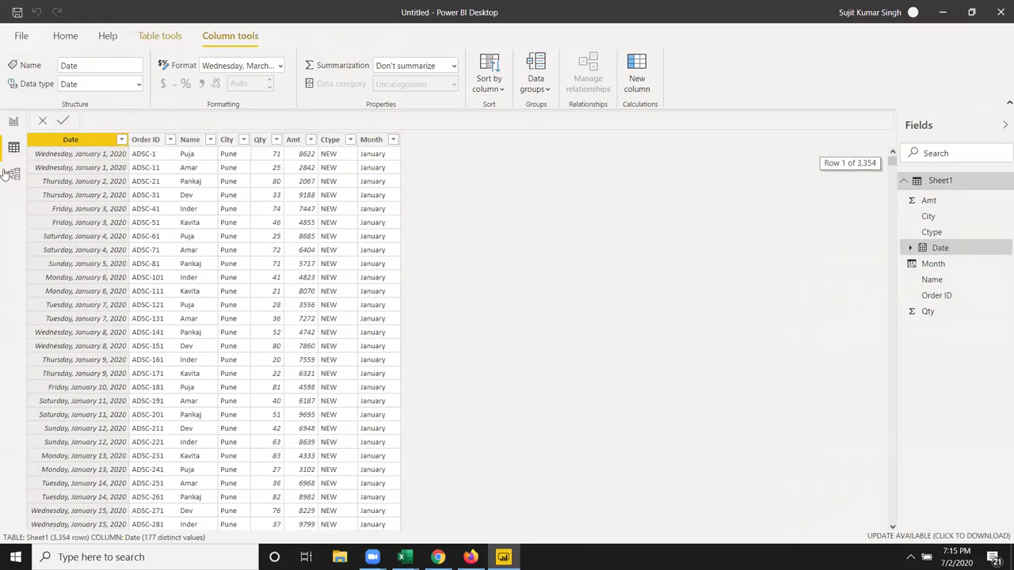
{"action": "left_click", "coordinate": [13, 123]}
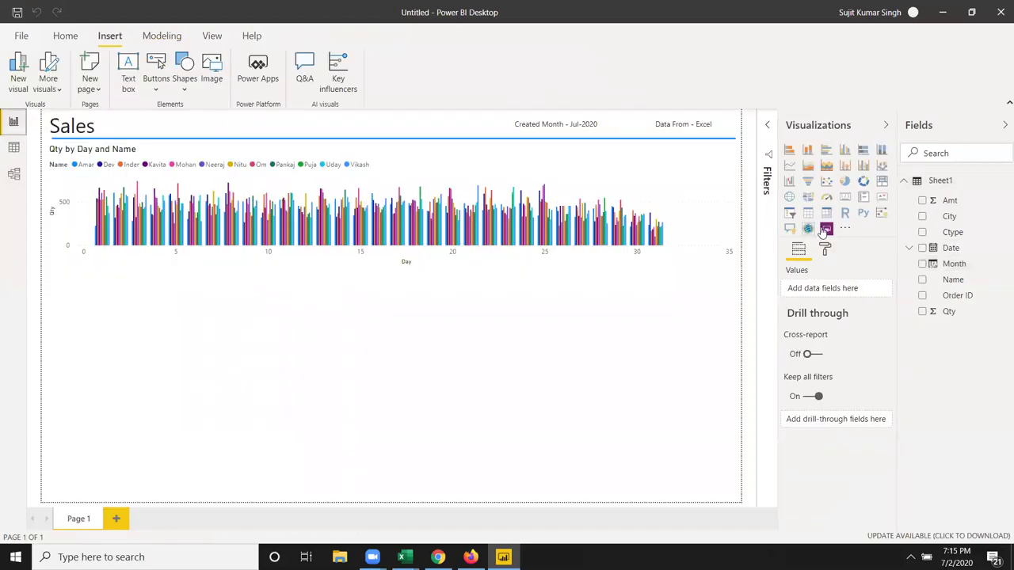
Insert a slicer holding the Month field and enlarge it below the chart.
{"action": "left_click", "coordinate": [789, 213]}
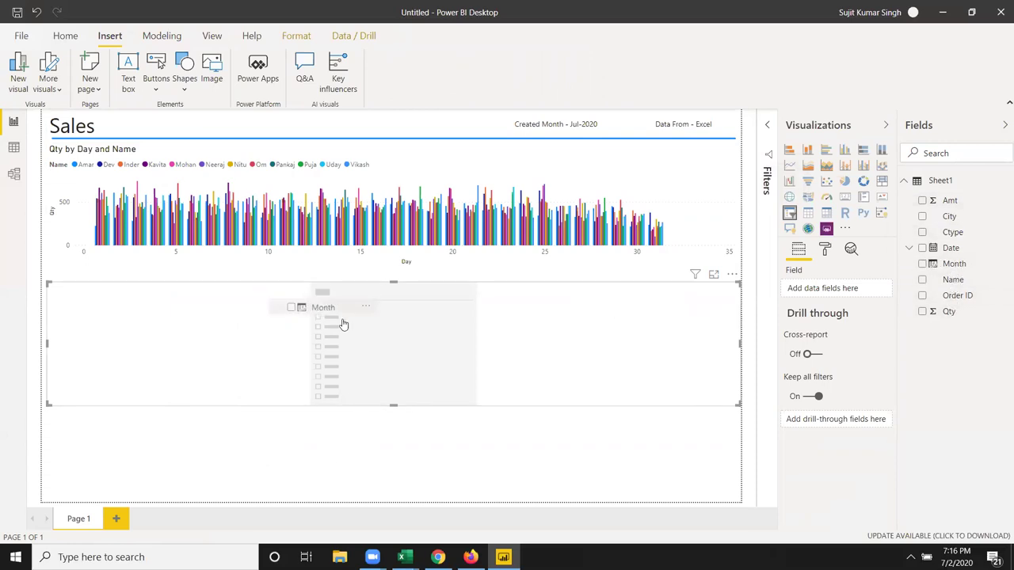
{"action": "left_click_drag", "start_coordinate": [954, 273], "coordinate": [373, 337]}
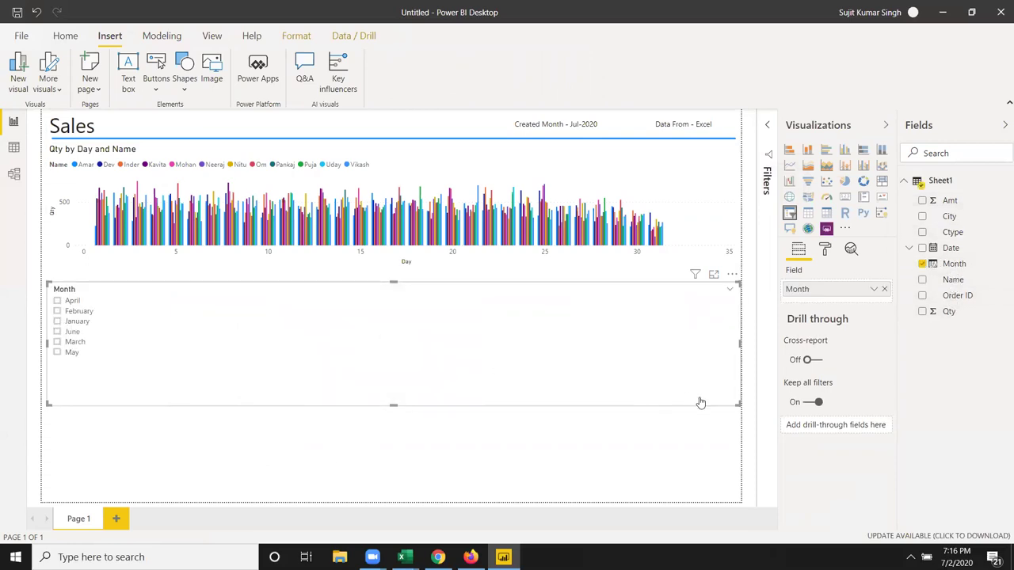
{"action": "left_click_drag", "start_coordinate": [691, 403], "coordinate": [719, 410]}
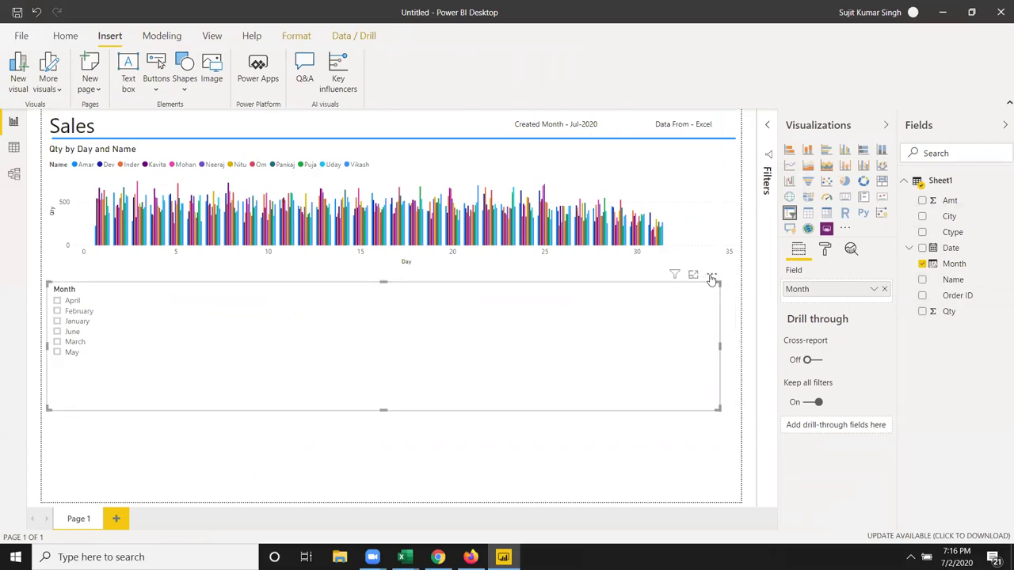
{"action": "left_click", "coordinate": [711, 277]}
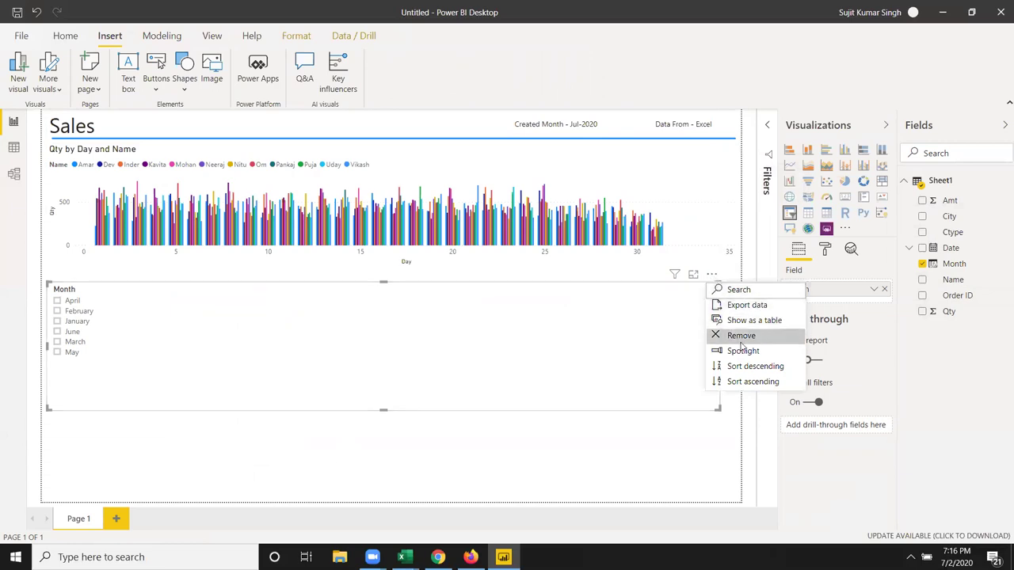
{"action": "left_click", "coordinate": [675, 275]}
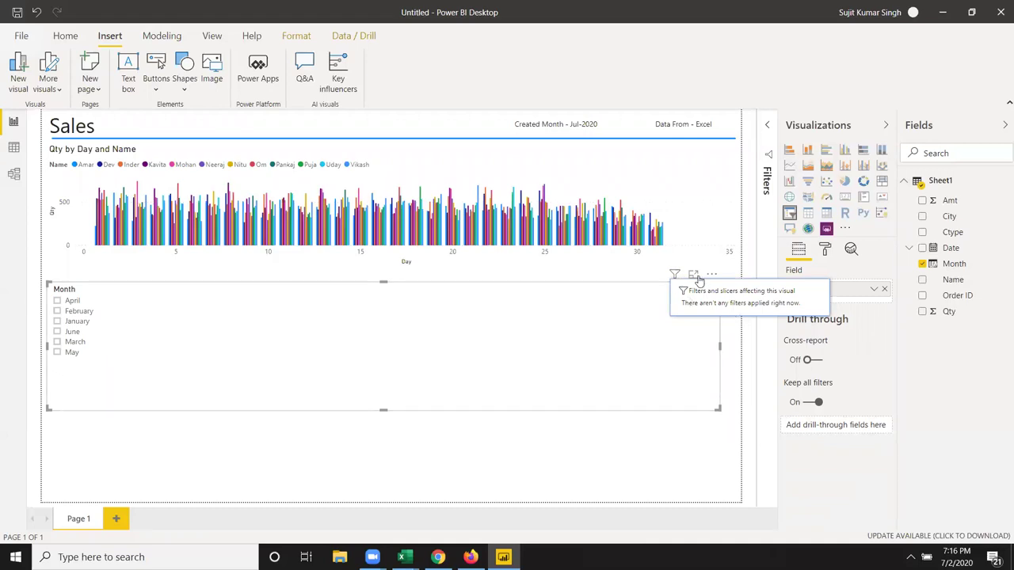
Switch the Month slicer from list to dropdown style.
{"action": "left_click", "coordinate": [590, 313]}
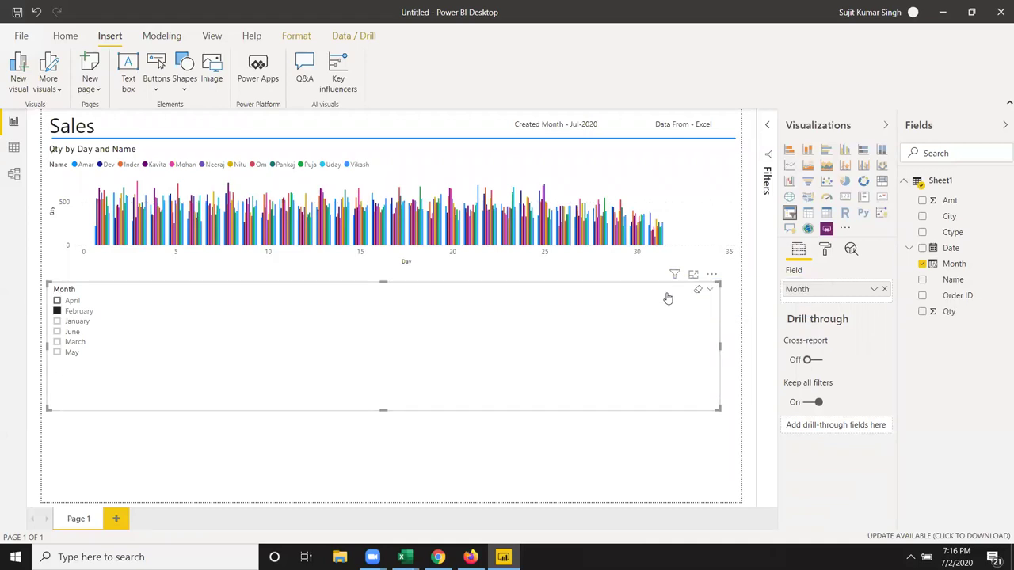
{"action": "left_click", "coordinate": [711, 275]}
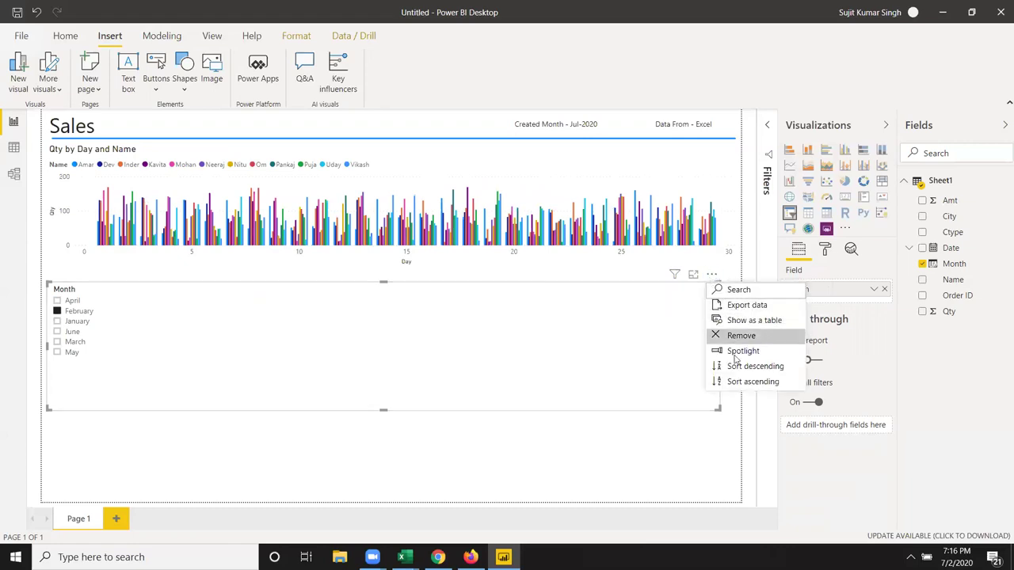
{"action": "left_click", "coordinate": [690, 369]}
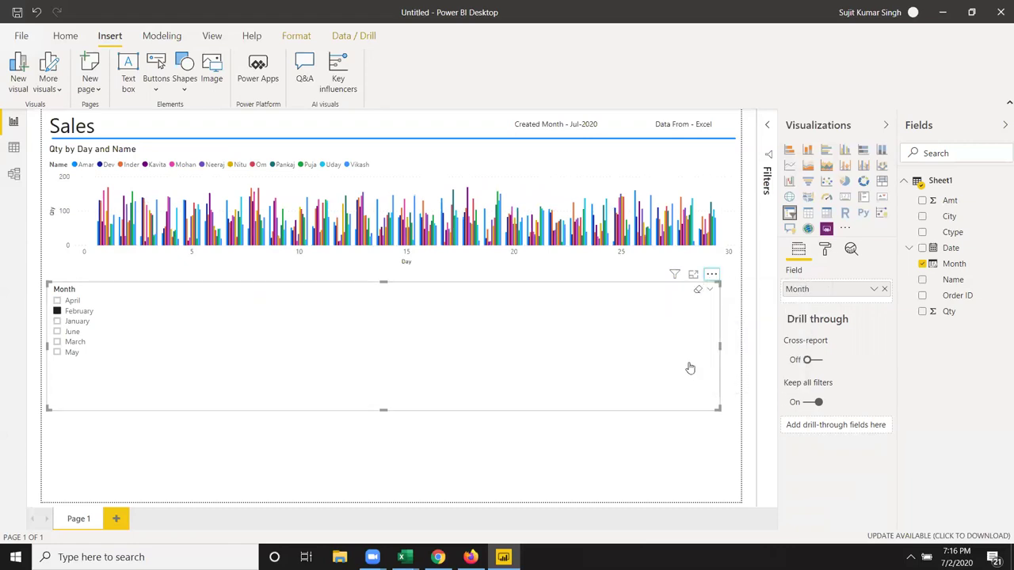
{"action": "left_click", "coordinate": [710, 293]}
{"action": "left_click", "coordinate": [693, 277]}
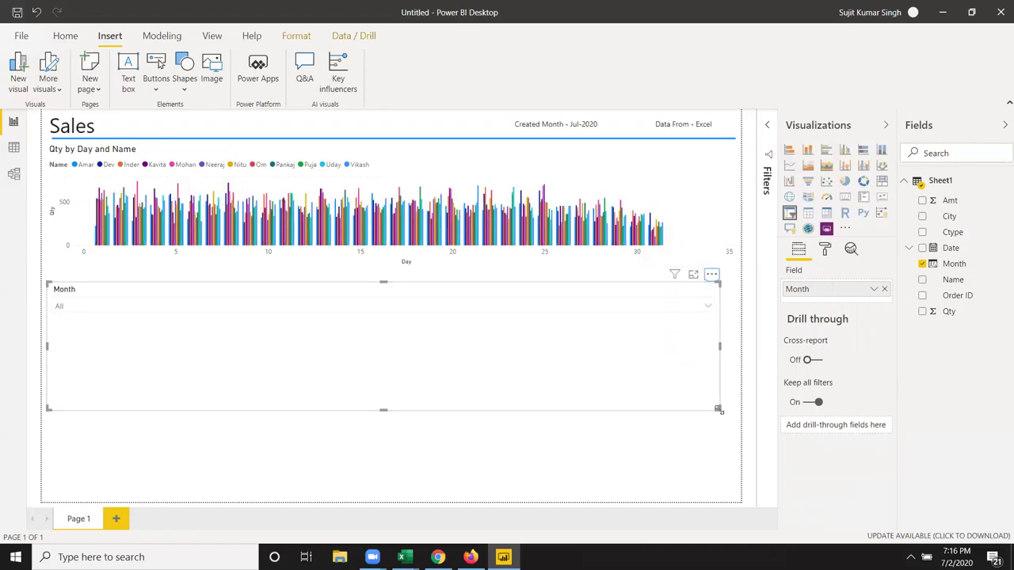
Shrink the Month slicer, move it into the header beside the Sales title, and adjust the blue line.
{"action": "left_click_drag", "start_coordinate": [373, 339], "coordinate": [167, 322]}
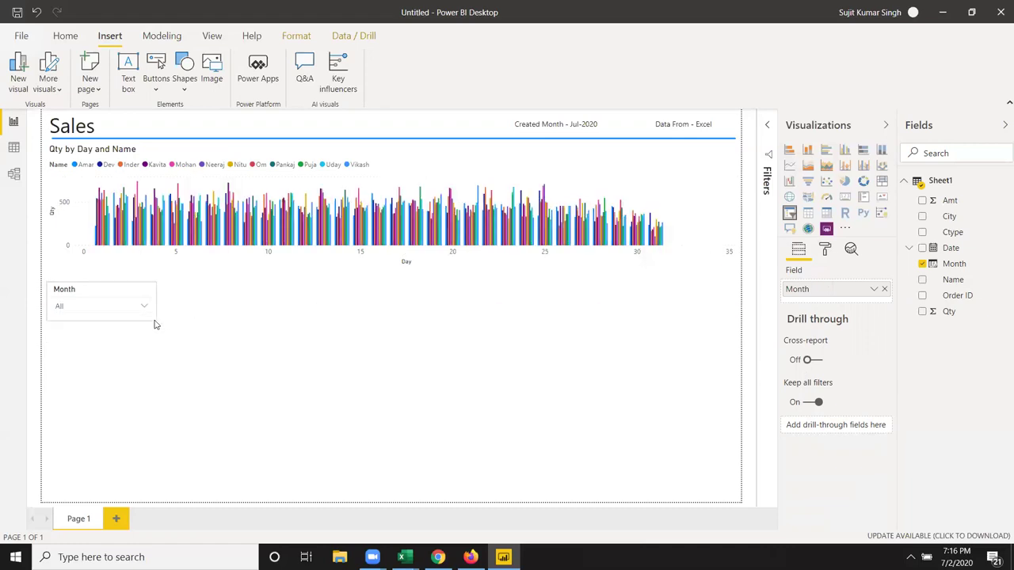
{"action": "mouse_move", "coordinate": [99, 294]}
{"action": "left_mouse_down"}
{"action": "mouse_move", "coordinate": [376, 121]}
{"action": "mouse_move", "coordinate": [361, 123]}
{"action": "left_mouse_up"}
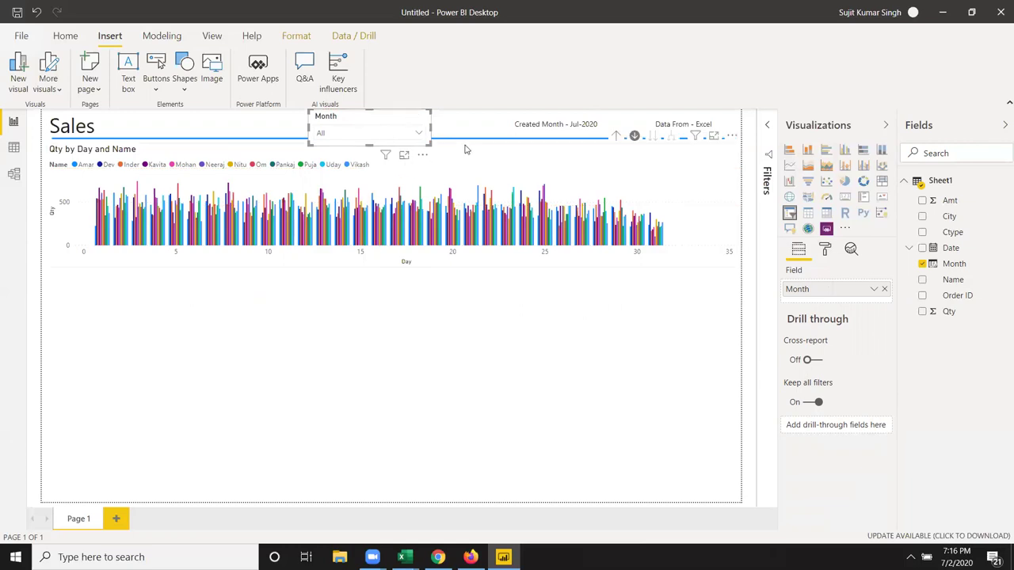
{"action": "left_click_drag", "start_coordinate": [467, 145], "coordinate": [462, 155]}
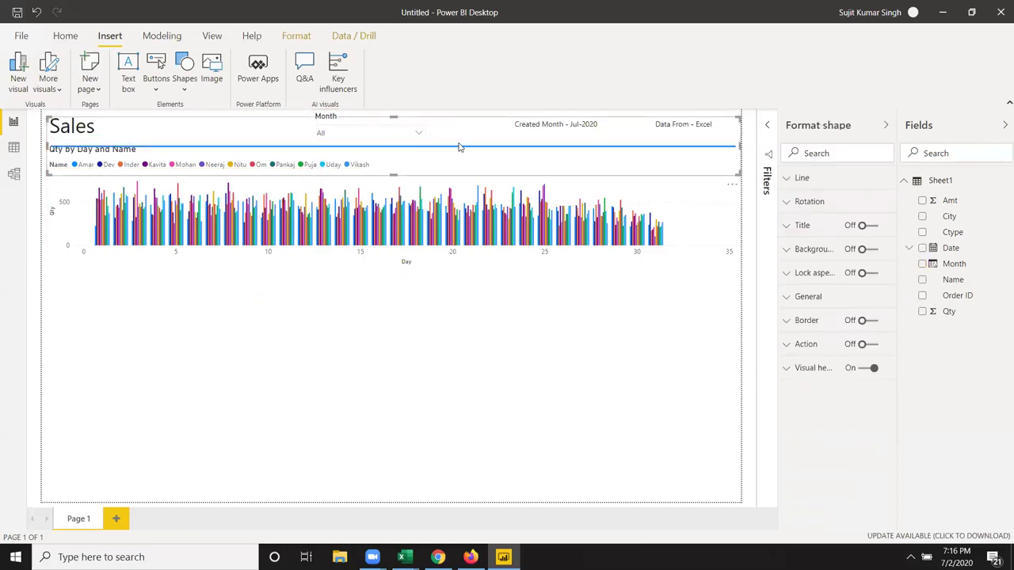
{"action": "left_click_drag", "start_coordinate": [458, 148], "coordinate": [457, 144]}
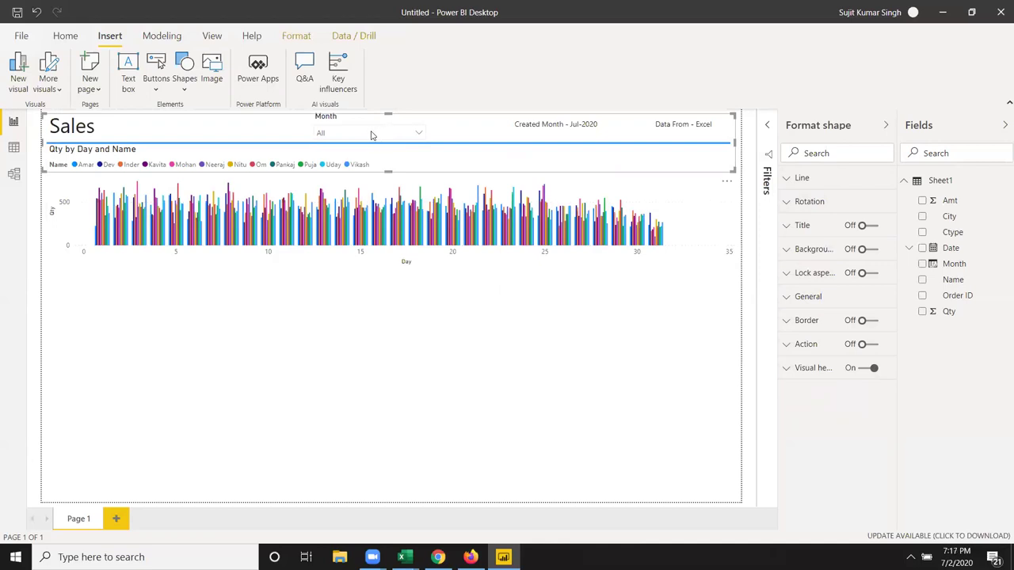
{"action": "left_click", "coordinate": [389, 365]}
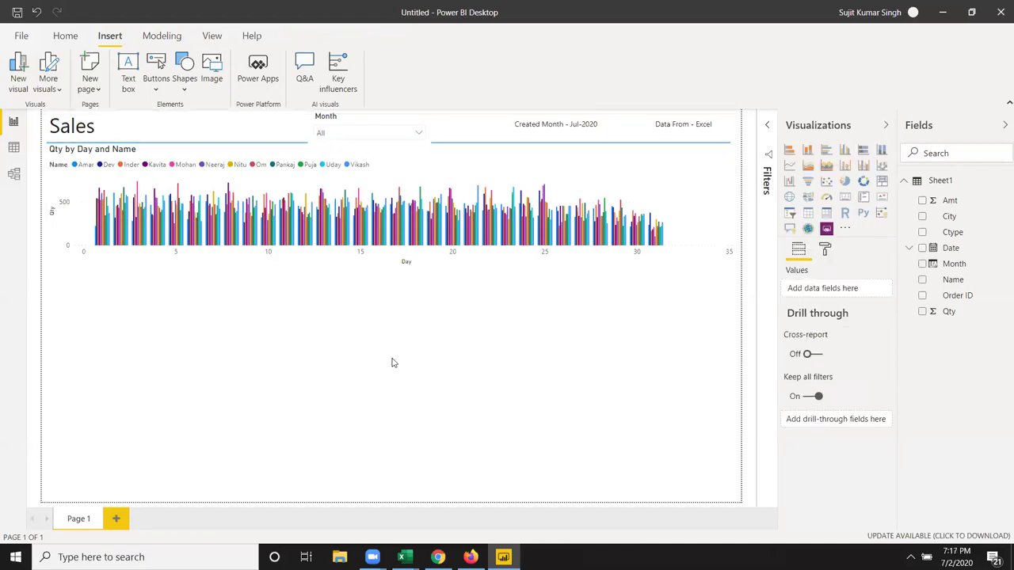
{"action": "left_click", "coordinate": [346, 127]}
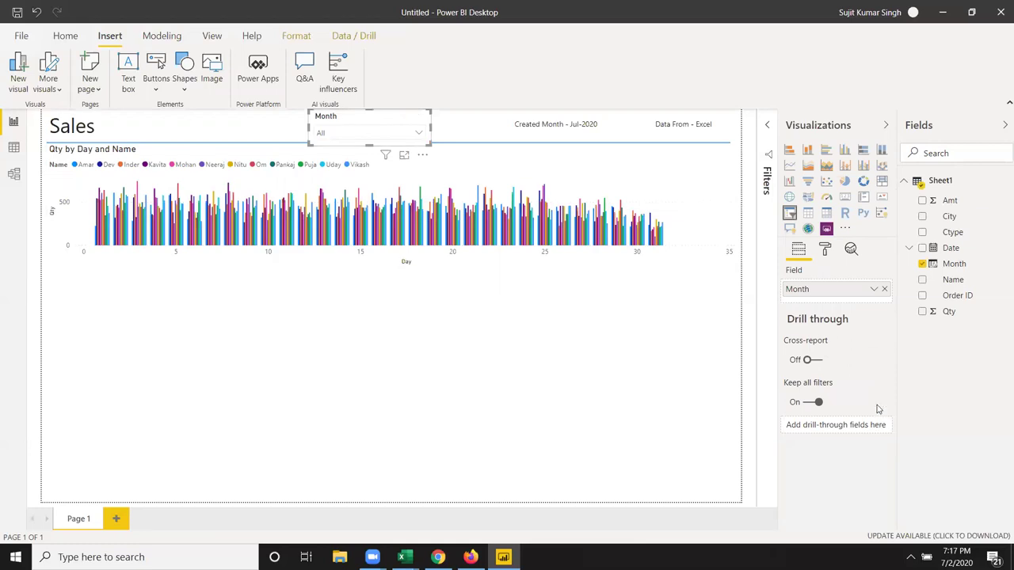
Turn the Month slicer's header off and shorten it to sit above the blue line.
{"action": "left_click", "coordinate": [826, 252]}
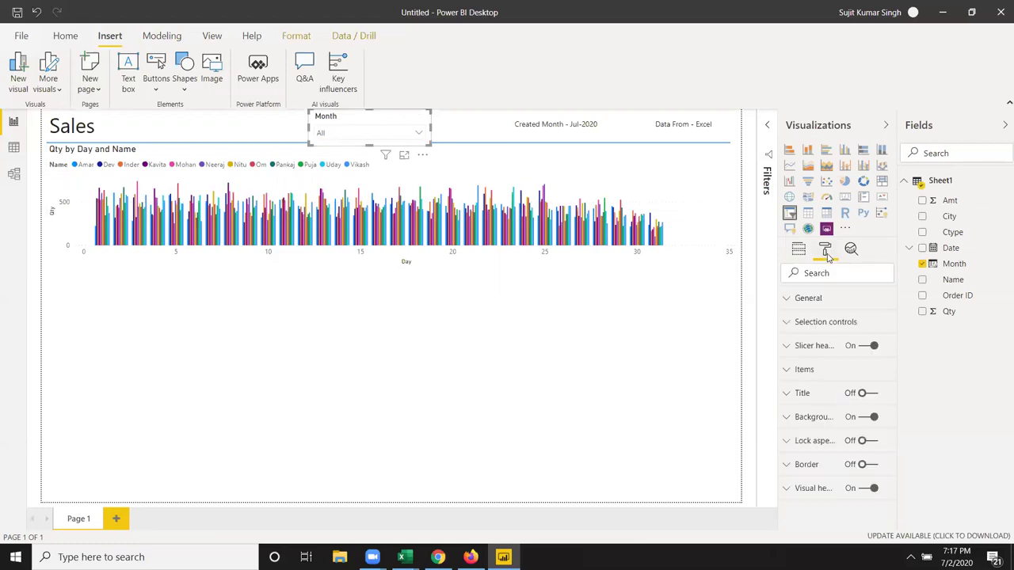
{"action": "left_click", "coordinate": [861, 352]}
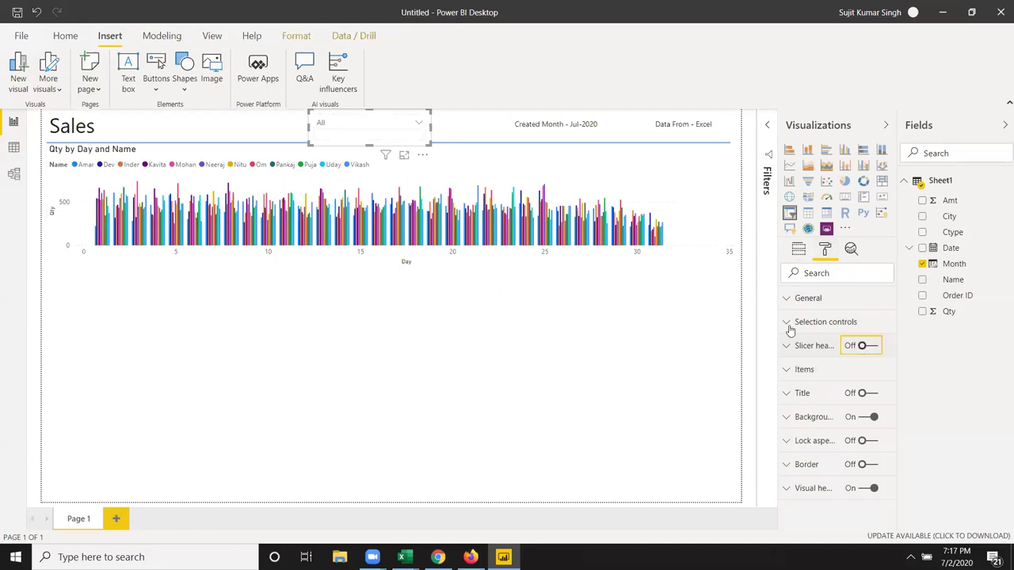
{"action": "left_click_drag", "start_coordinate": [366, 144], "coordinate": [367, 139]}
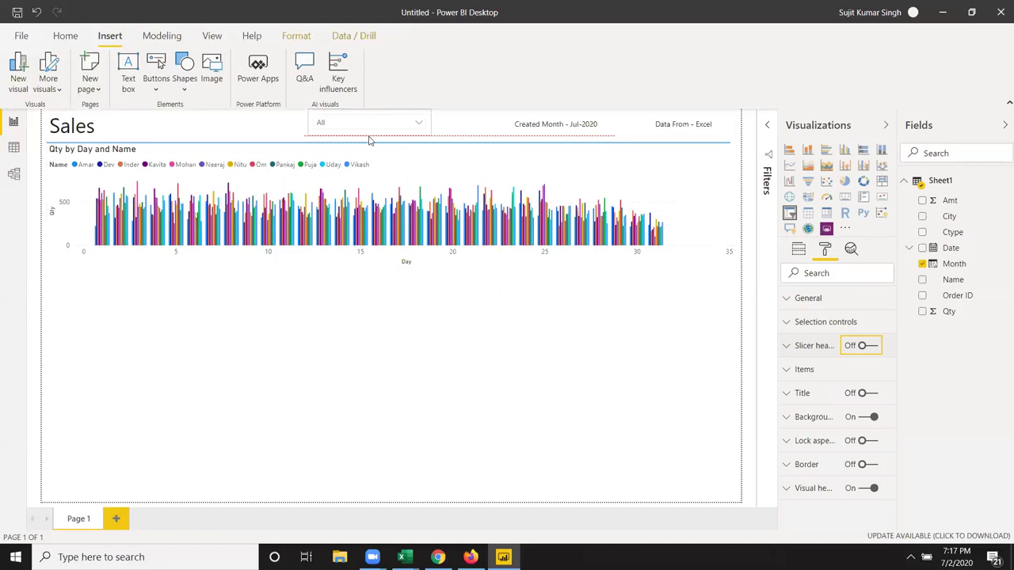
{"action": "left_click", "coordinate": [610, 293]}
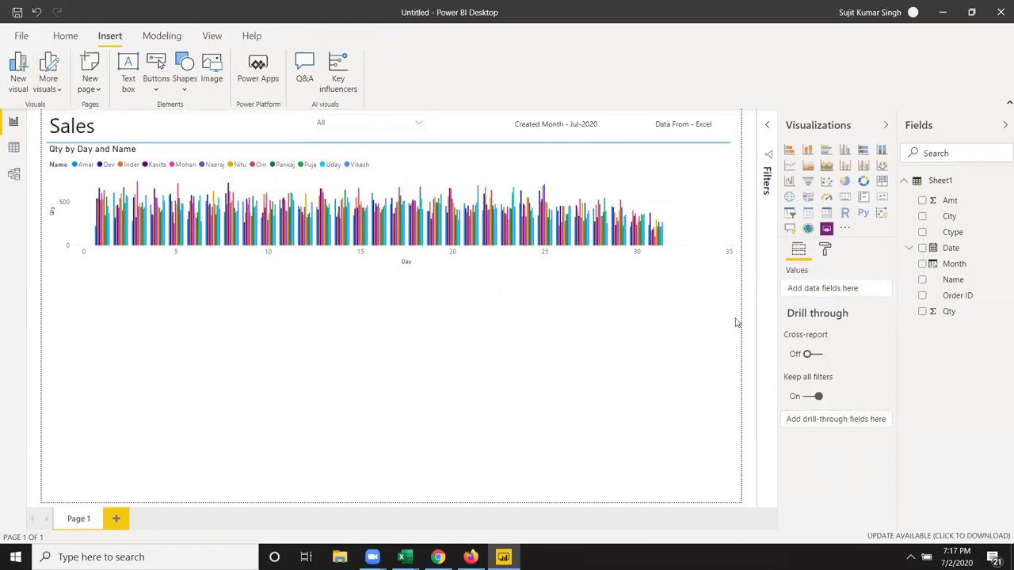
Select January in the Month dropdown slicer.
{"action": "left_click", "coordinate": [385, 124]}
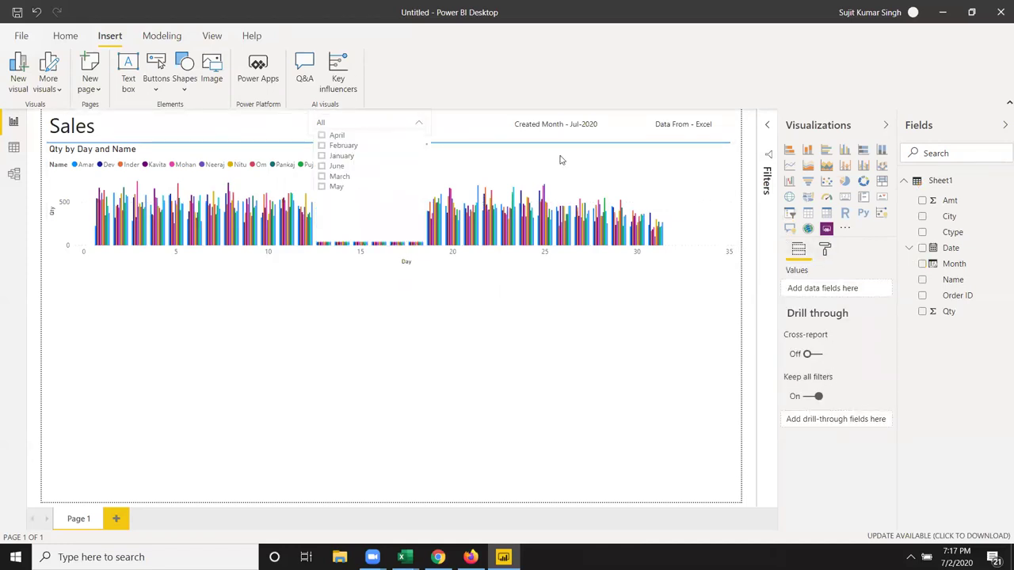
{"action": "left_click", "coordinate": [445, 132]}
{"action": "left_click", "coordinate": [413, 129]}
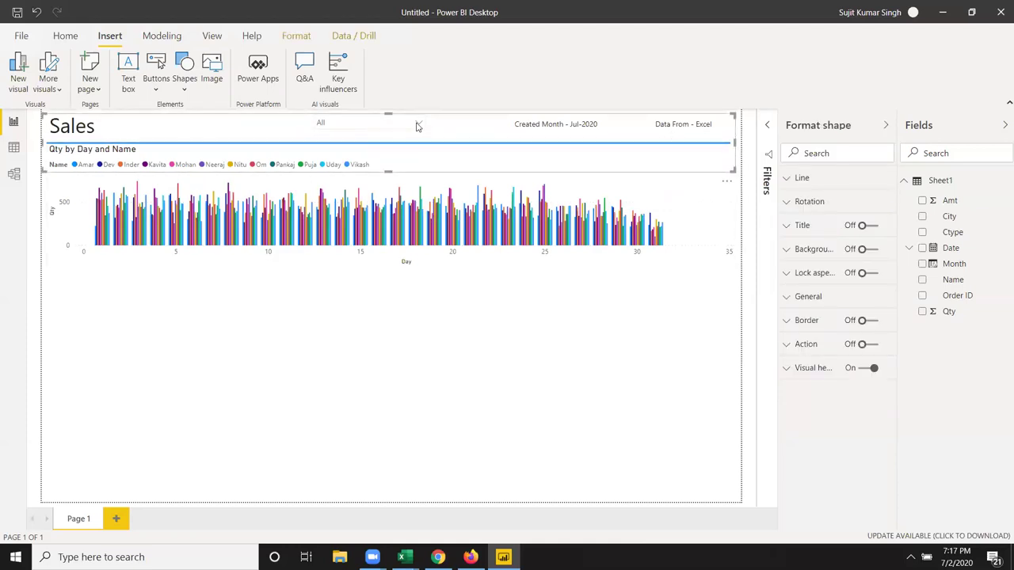
{"action": "left_click", "coordinate": [424, 382]}
{"action": "left_click", "coordinate": [377, 123]}
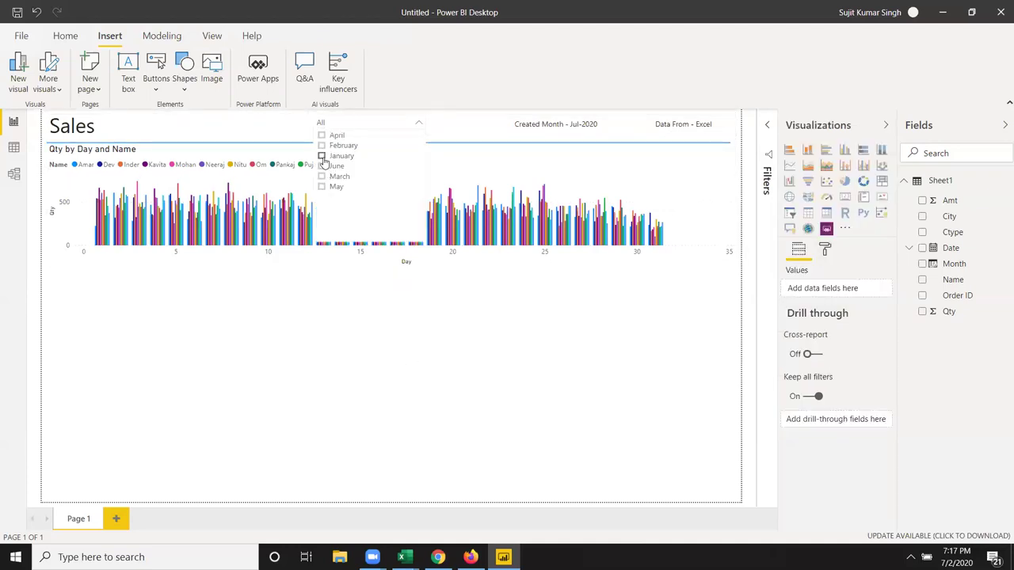
{"action": "left_click", "coordinate": [323, 157]}
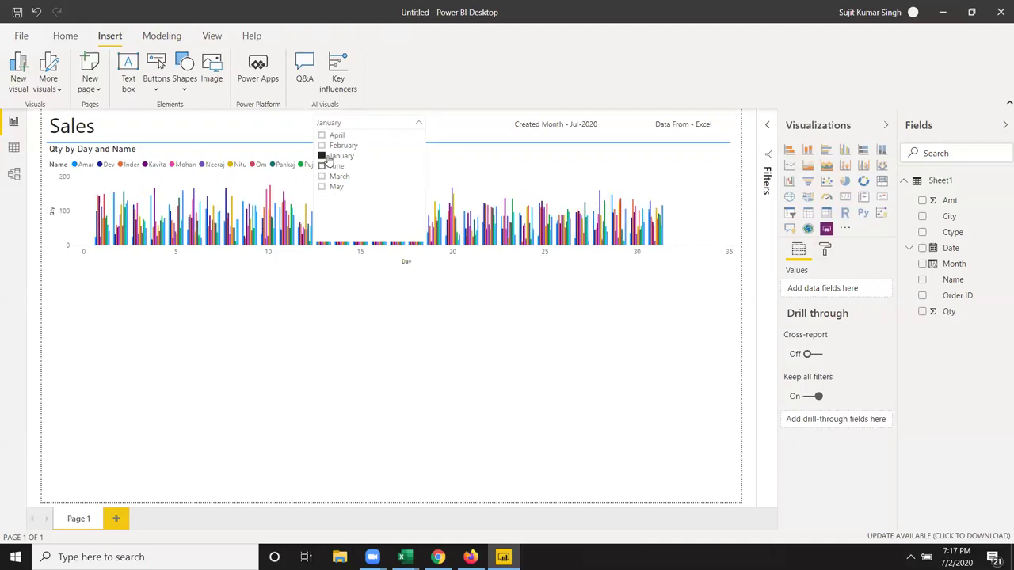
{"action": "left_click", "coordinate": [325, 314]}
{"action": "mouse_move", "coordinate": [442, 253]}
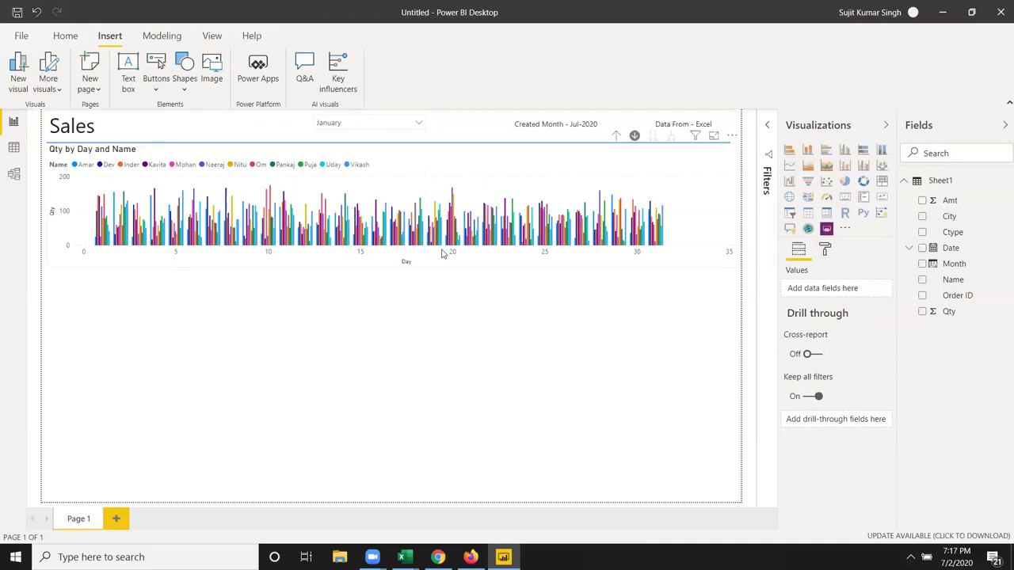
{"action": "left_click", "coordinate": [662, 240]}
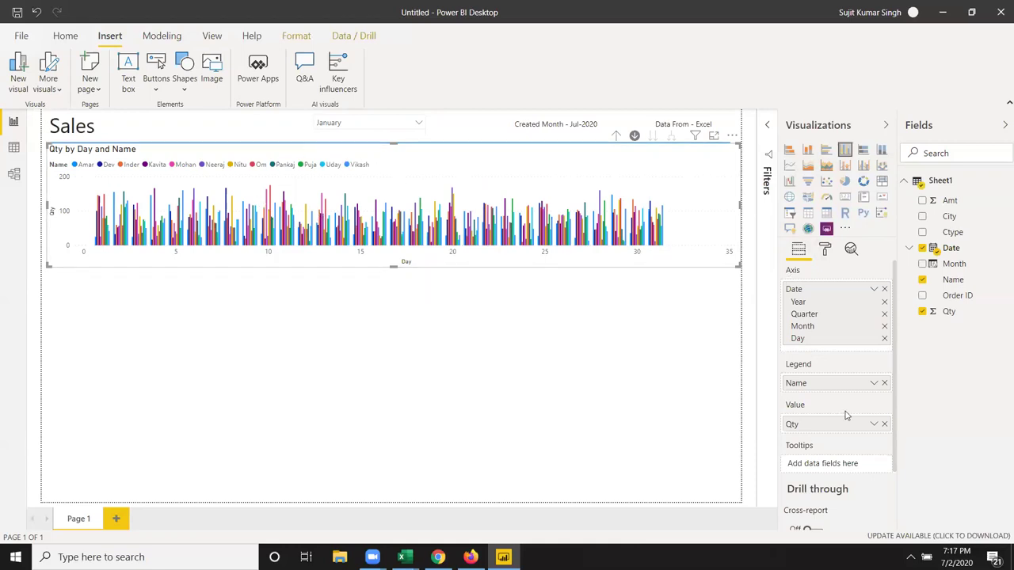
Remove Month, Quarter and Year from the chart's axis so only Day remains.
{"action": "left_click", "coordinate": [884, 326]}
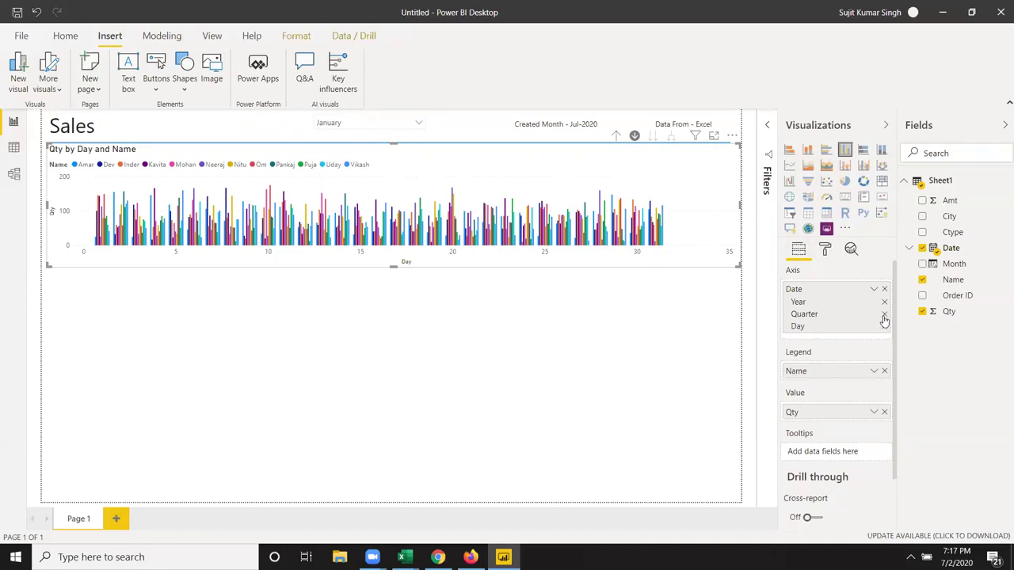
{"action": "left_click", "coordinate": [884, 316]}
{"action": "left_click", "coordinate": [883, 304]}
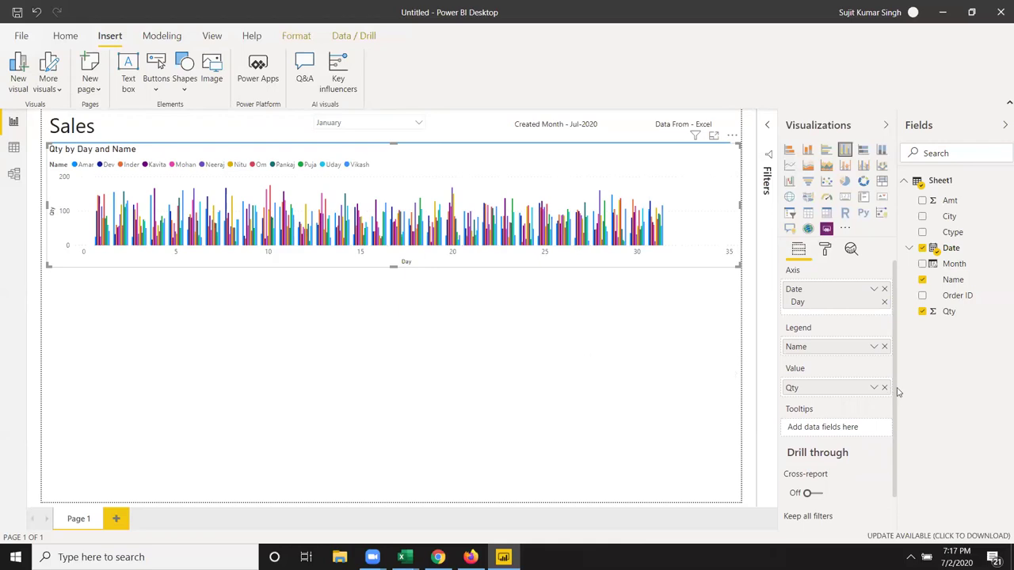
{"action": "left_click", "coordinate": [826, 249]}
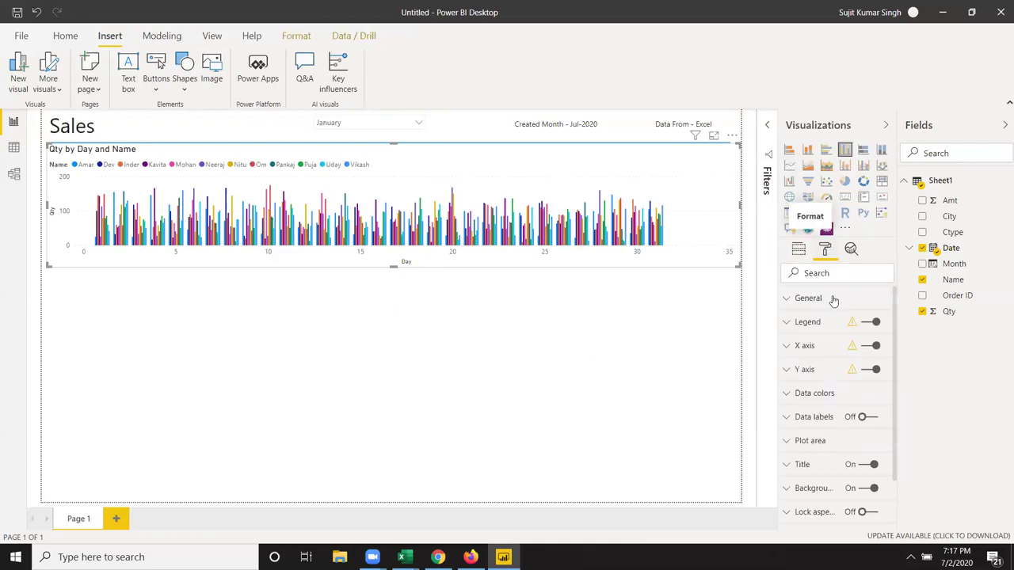
Turn off the chart's legend, leaving the X and Y axes on after toggling them.
{"action": "left_click", "coordinate": [865, 325]}
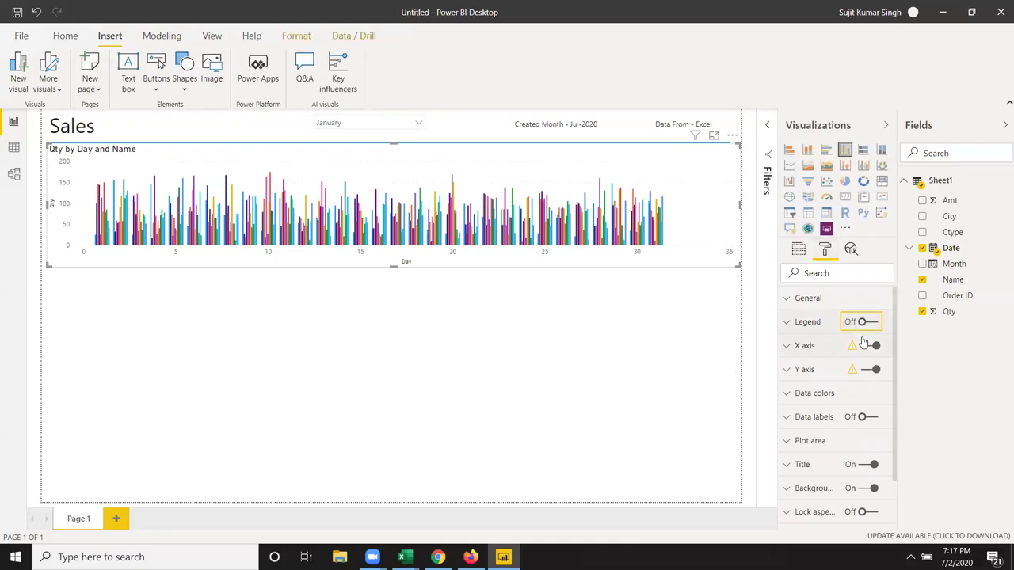
{"action": "left_click", "coordinate": [865, 348]}
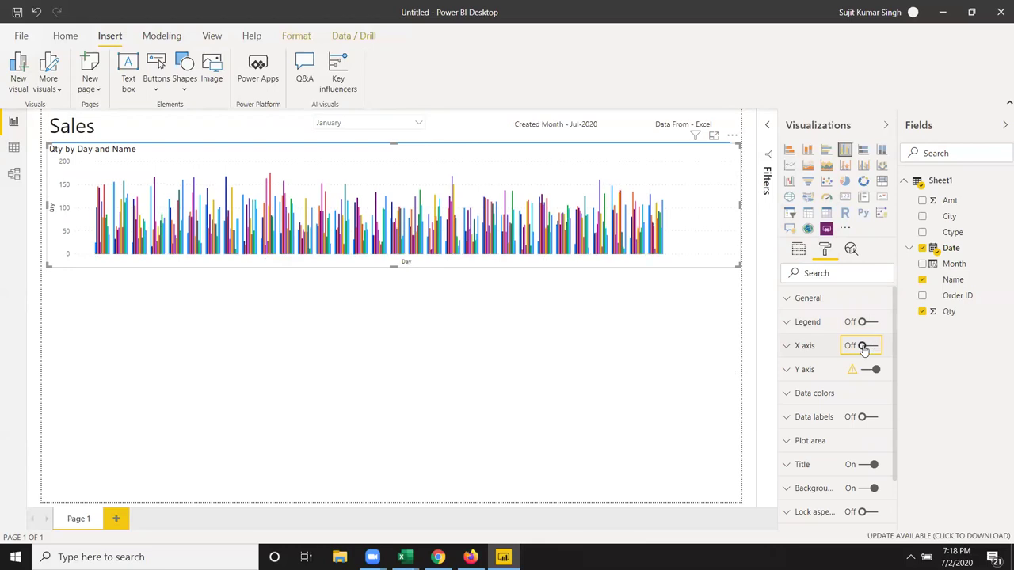
{"action": "left_click", "coordinate": [863, 348]}
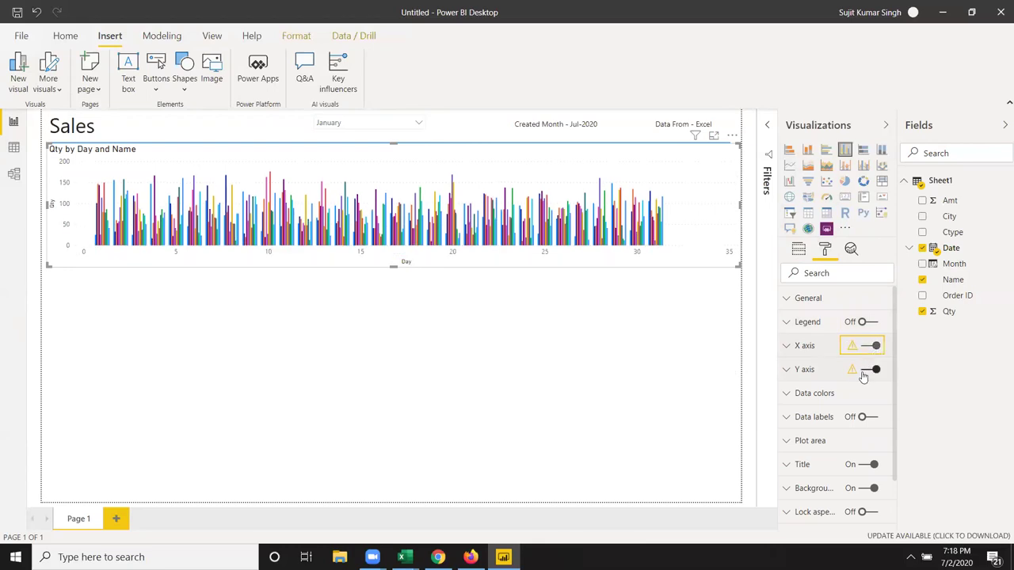
{"action": "left_click", "coordinate": [862, 374]}
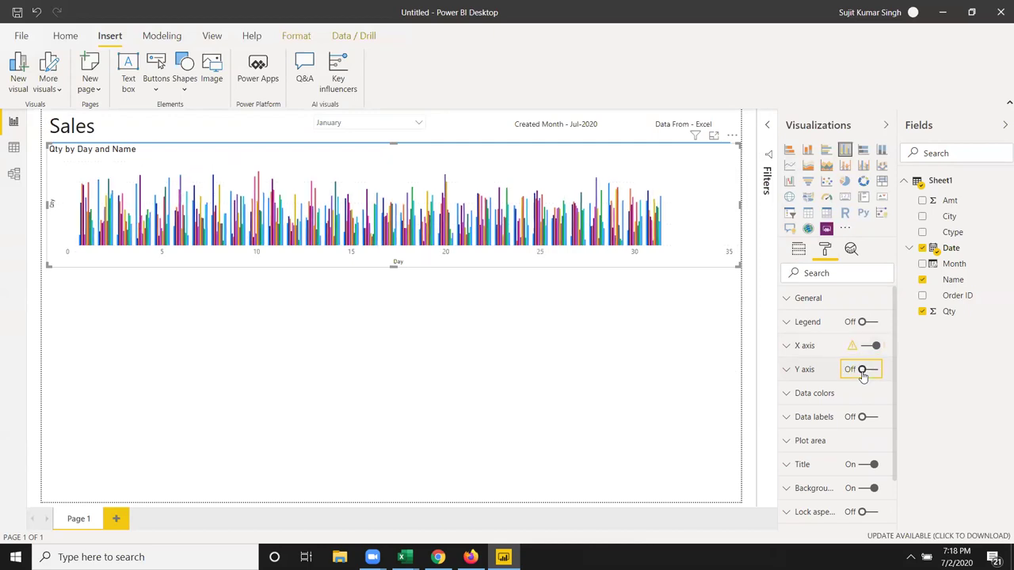
{"action": "left_click", "coordinate": [864, 373]}
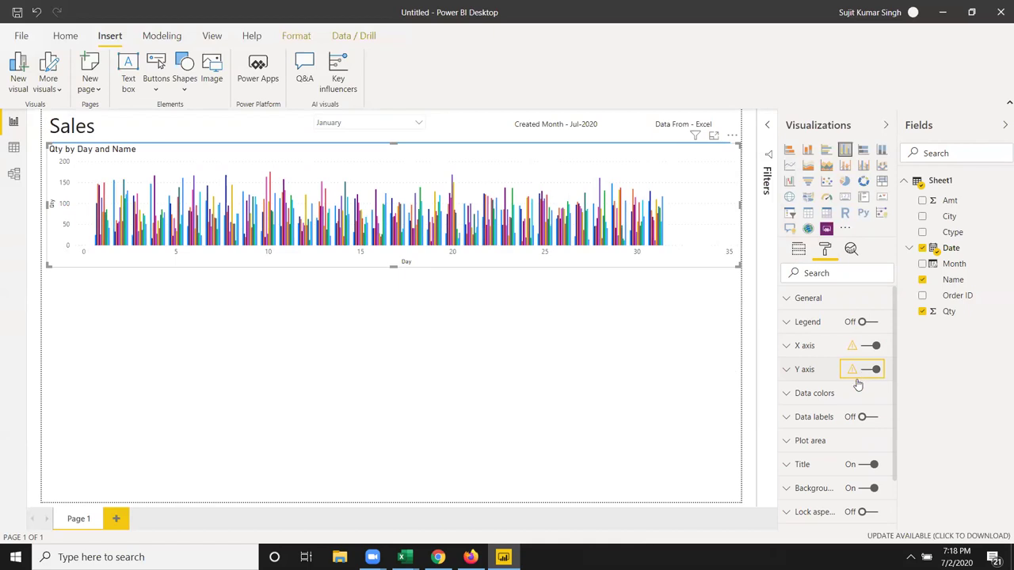
{"action": "left_click", "coordinate": [846, 395]}
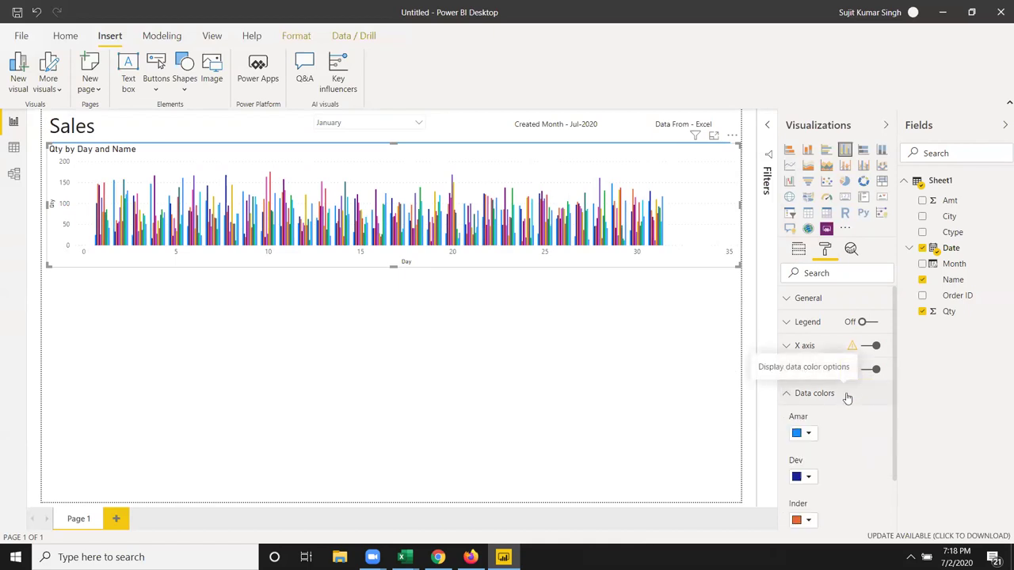
{"action": "scroll", "coordinate": [845, 399], "scroll_direction": "down", "scroll_amount": 1}
{"action": "scroll", "coordinate": [845, 400], "scroll_direction": "down", "scroll_amount": 3}
{"action": "scroll", "coordinate": [844, 400], "scroll_direction": "up", "scroll_amount": 2}
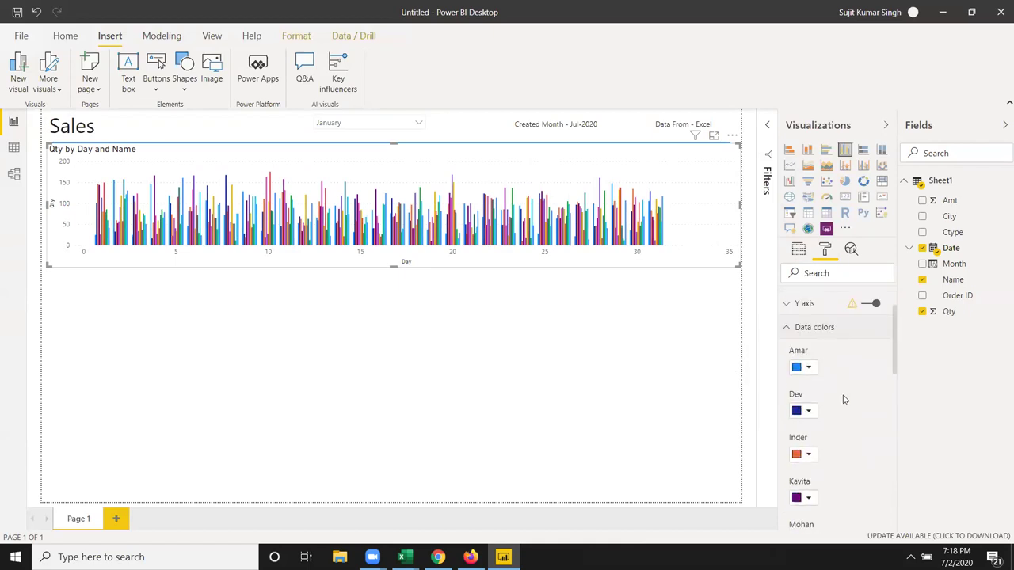
{"action": "scroll", "coordinate": [837, 385], "scroll_direction": "down", "scroll_amount": 3}
{"action": "scroll", "coordinate": [837, 384], "scroll_direction": "down", "scroll_amount": 3}
{"action": "scroll", "coordinate": [837, 384], "scroll_direction": "down", "scroll_amount": 3}
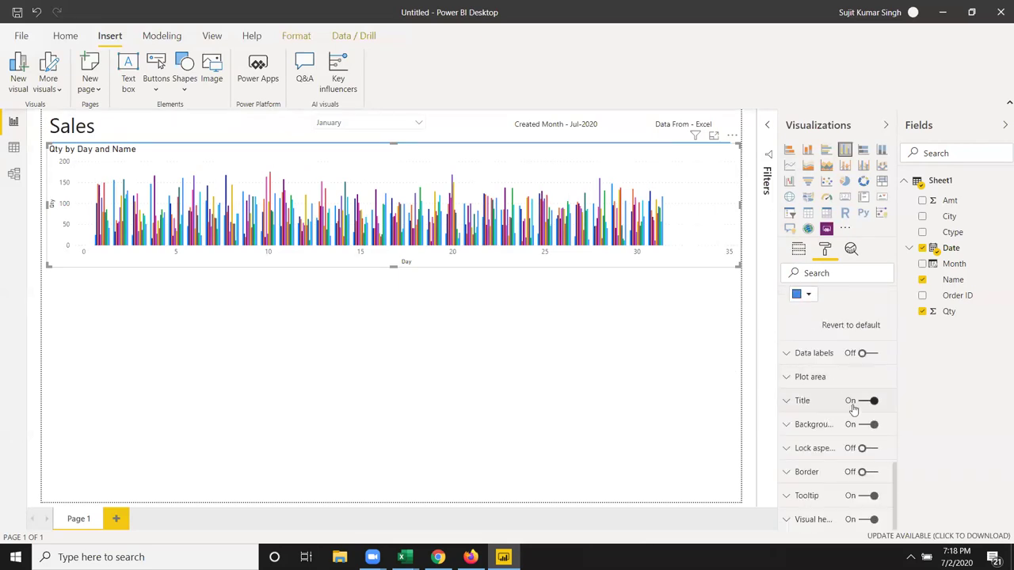
Hide the chart's title, background and visual header, keeping Responsive on.
{"action": "left_click", "coordinate": [863, 402]}
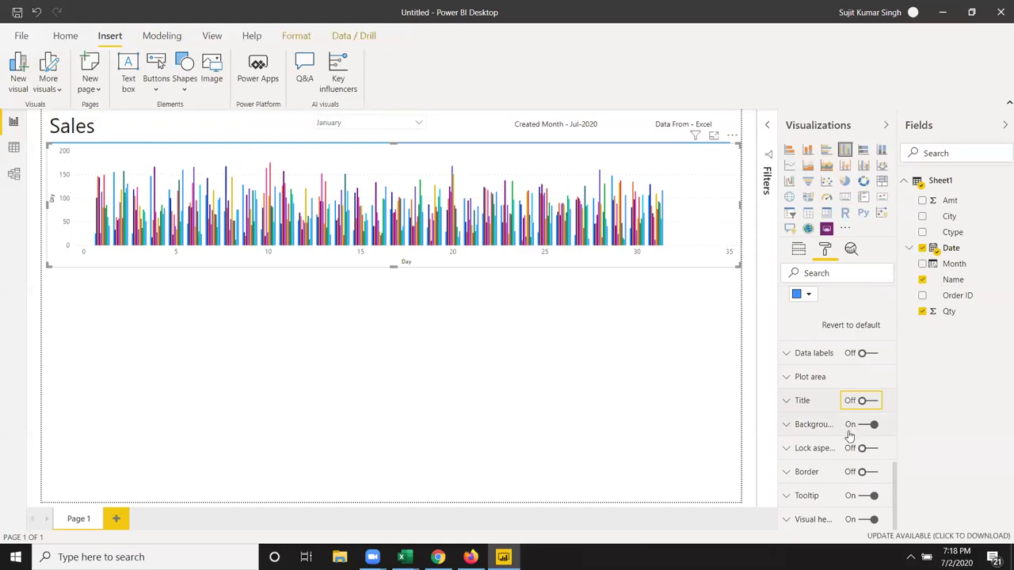
{"action": "left_click", "coordinate": [866, 426]}
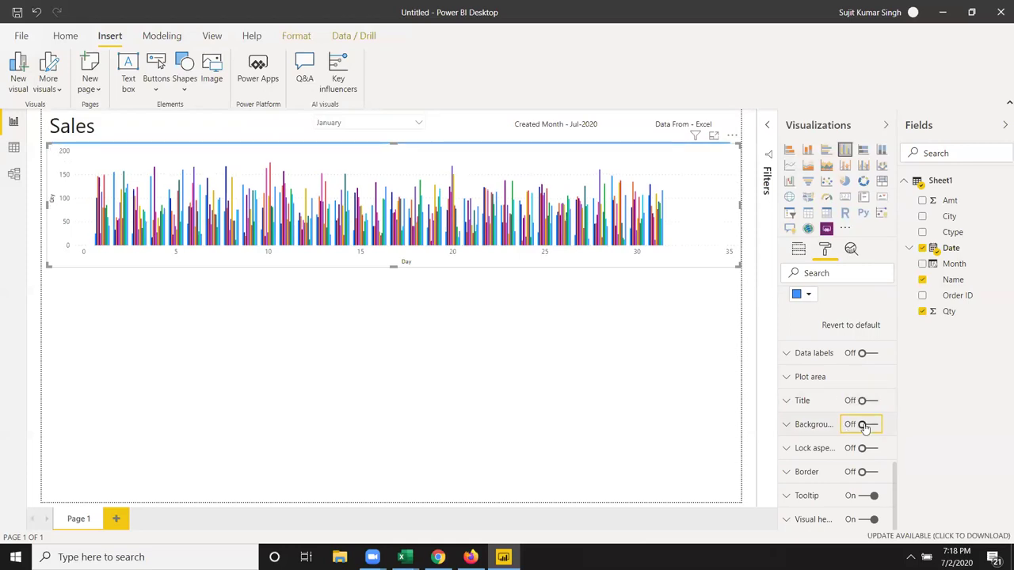
{"action": "left_click", "coordinate": [863, 522]}
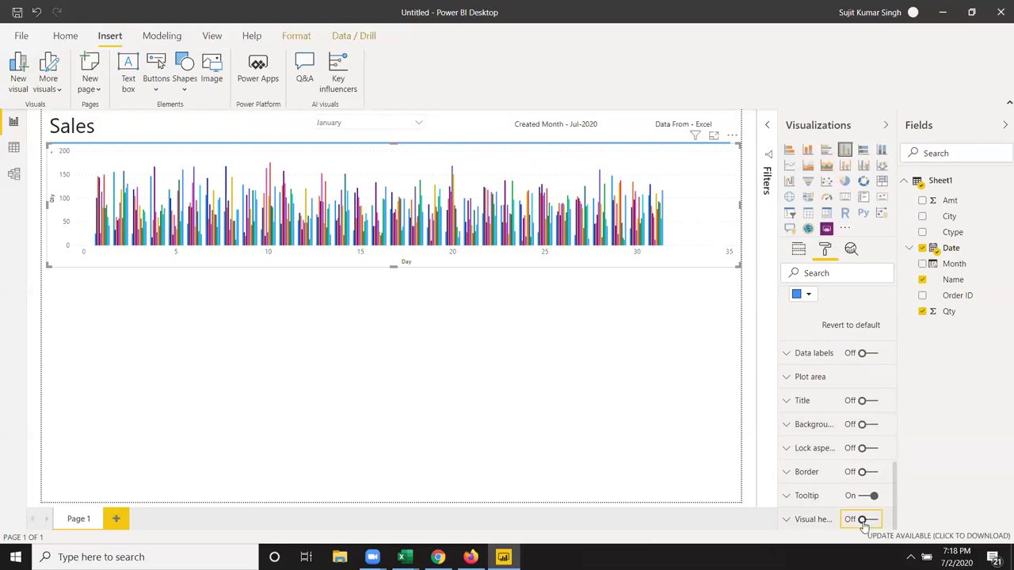
{"action": "scroll", "coordinate": [839, 420], "scroll_direction": "up", "scroll_amount": 3}
{"action": "scroll", "coordinate": [830, 401], "scroll_direction": "up", "scroll_amount": 2}
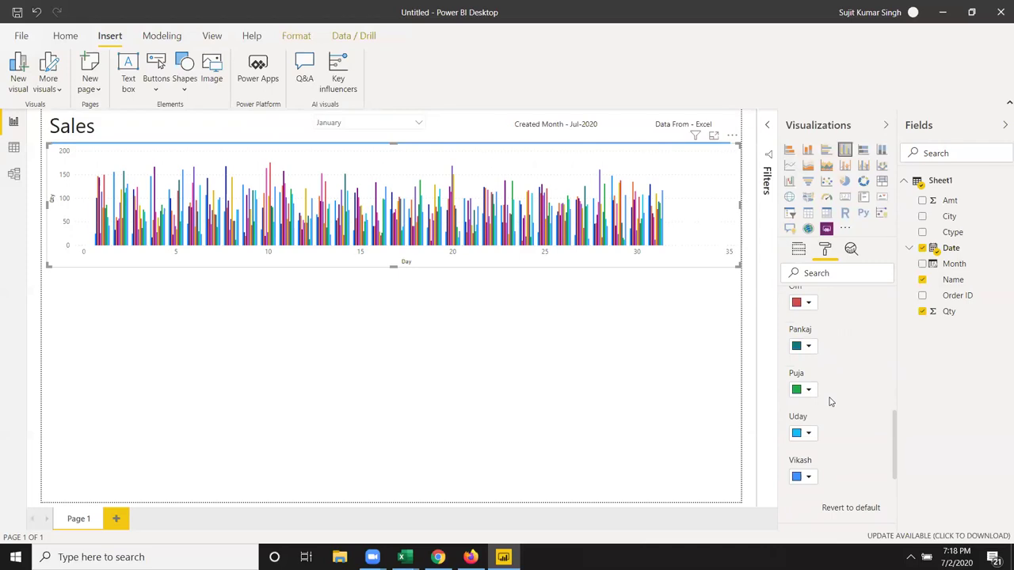
{"action": "scroll", "coordinate": [831, 420], "scroll_direction": "up", "scroll_amount": 3}
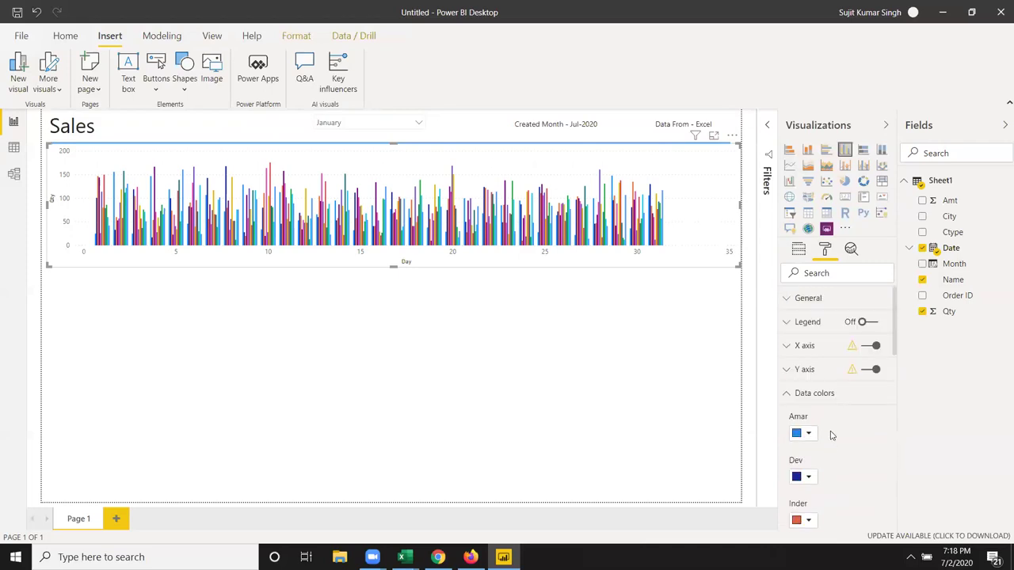
{"action": "left_click", "coordinate": [803, 298]}
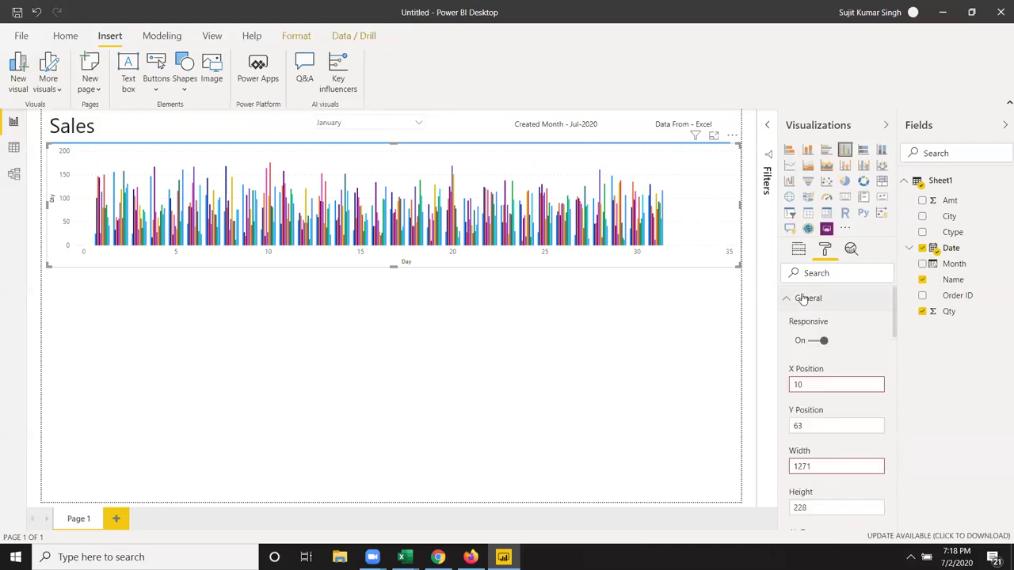
{"action": "left_click", "coordinate": [813, 342]}
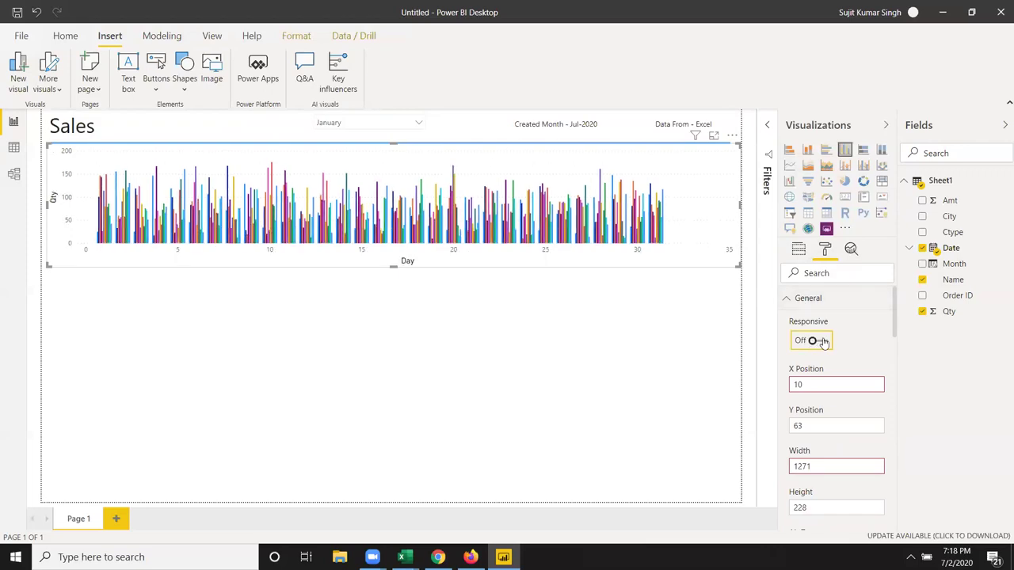
{"action": "left_click", "coordinate": [827, 342]}
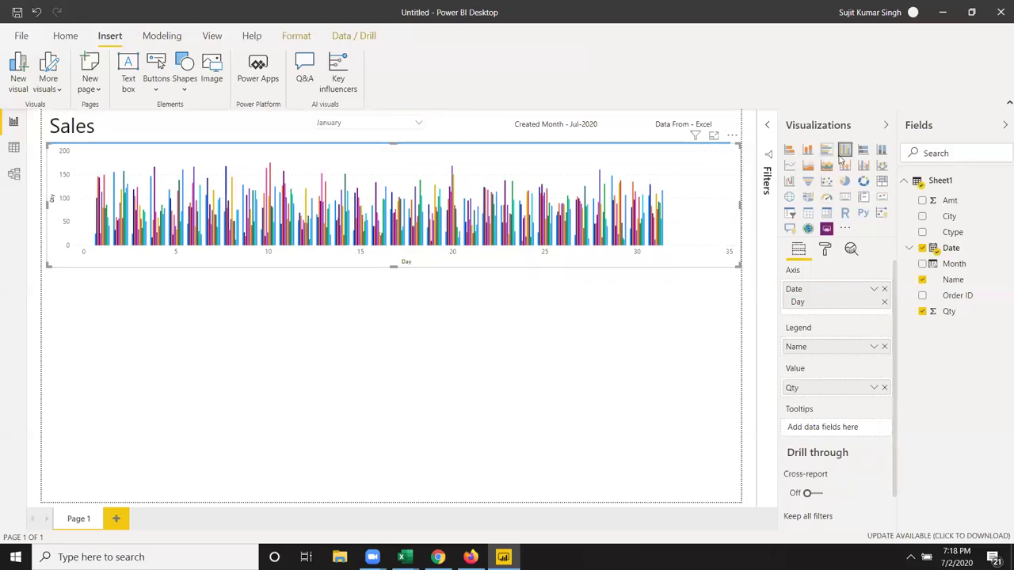
Try line and clustered column styles, then settle on a stacked column chart.
{"action": "left_click", "coordinate": [789, 168]}
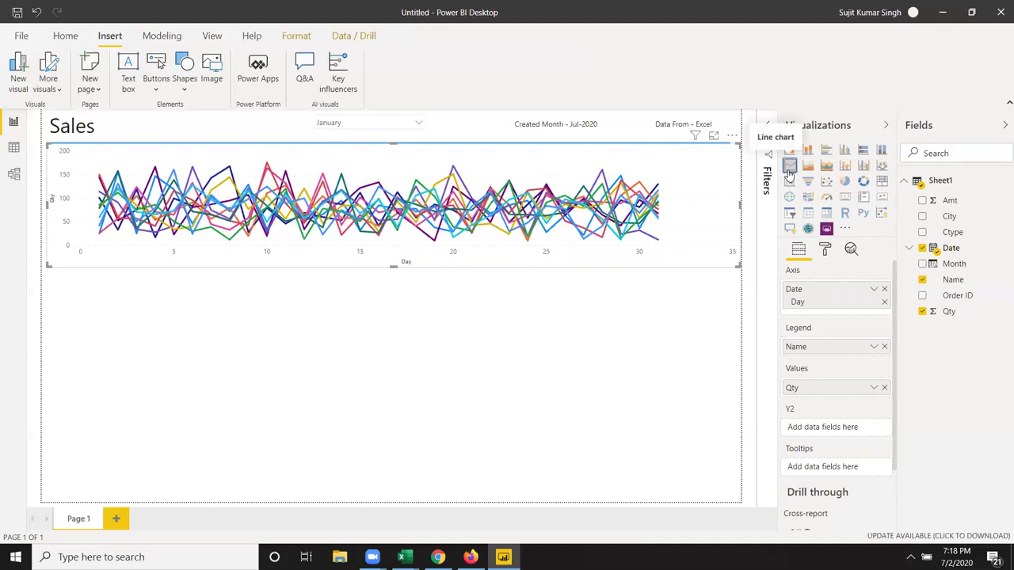
{"action": "left_click", "coordinate": [845, 149]}
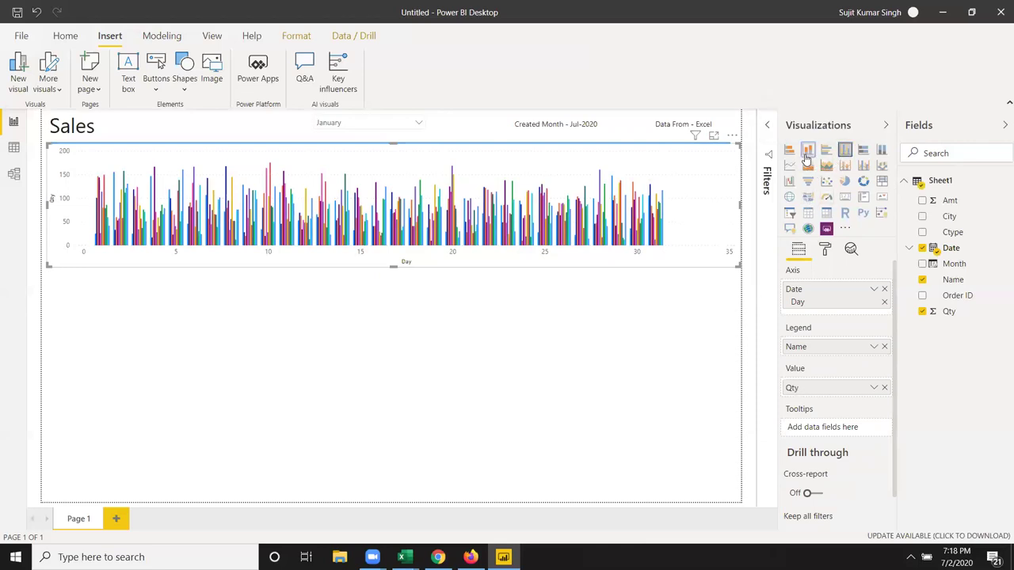
{"action": "left_click", "coordinate": [806, 151]}
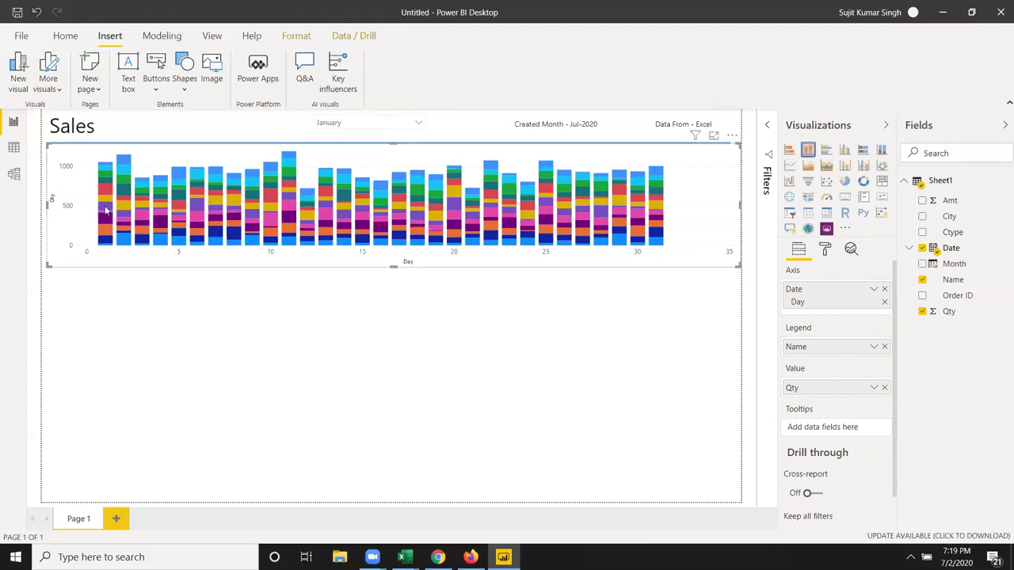
{"action": "mouse_move", "coordinate": [104, 229]}
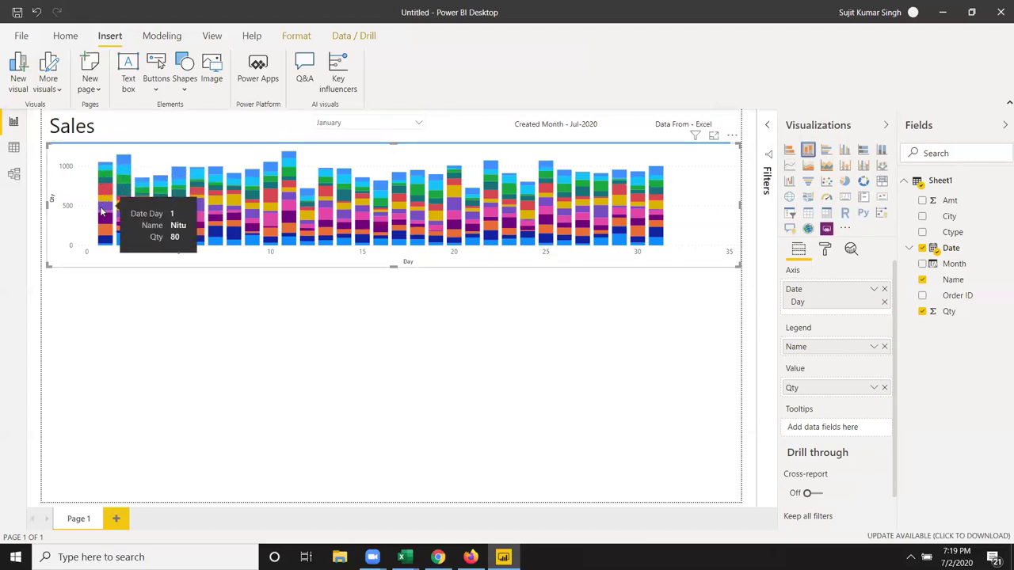
{"action": "left_click", "coordinate": [122, 319]}
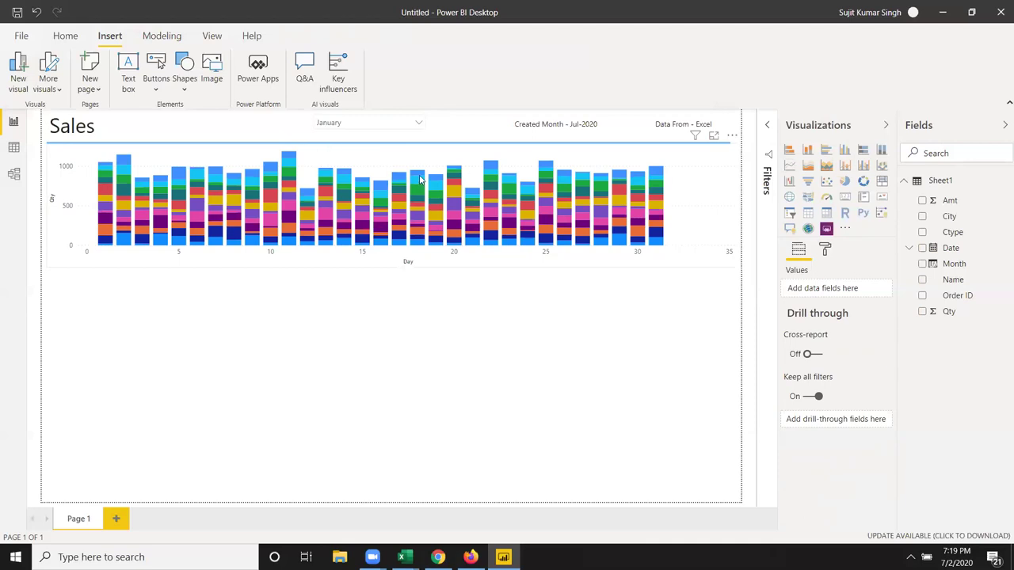
{"action": "key", "text": "alt+Tab"}
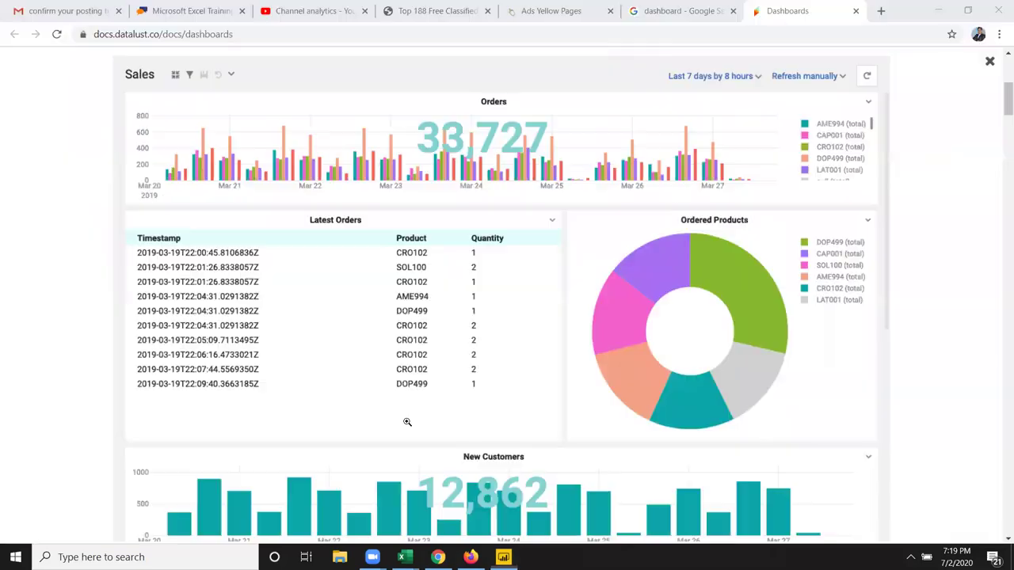
{"action": "left_click", "coordinate": [432, 153]}
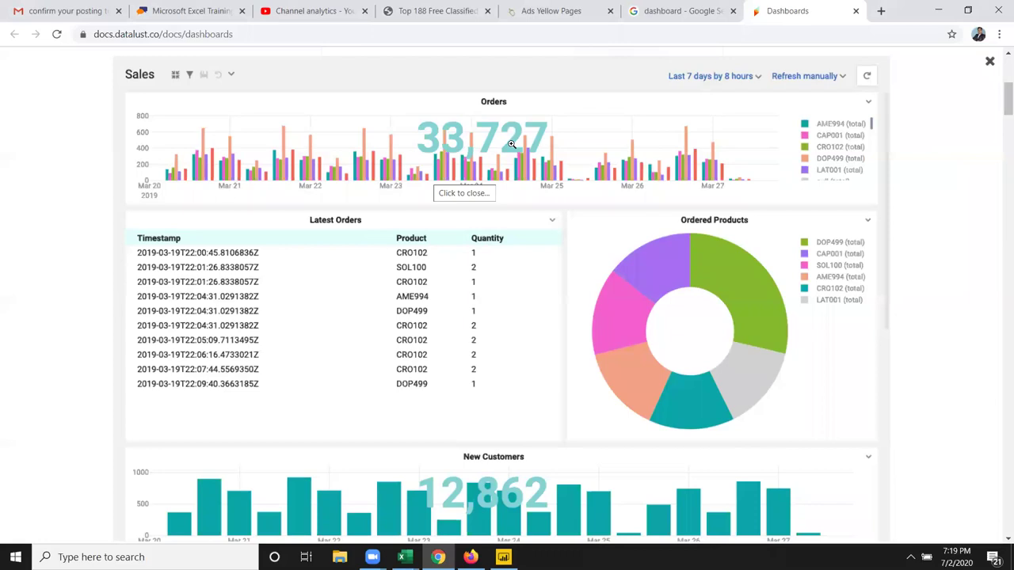
{"action": "key", "text": "alt+Tab"}
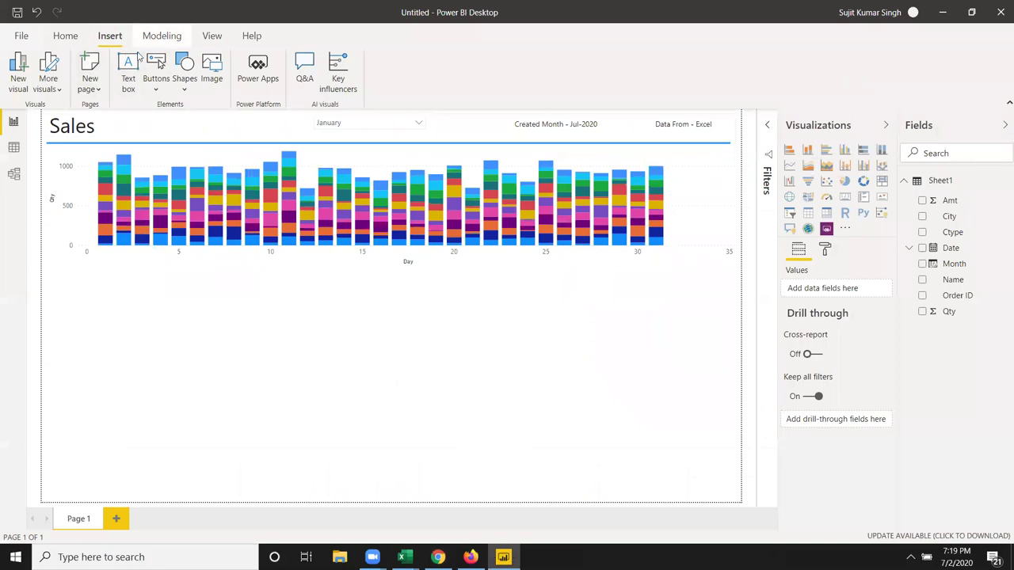
Create a new measure named Sum-Qty defined as =SUM(Sheet1[Qty]).
{"action": "left_click", "coordinate": [69, 33]}
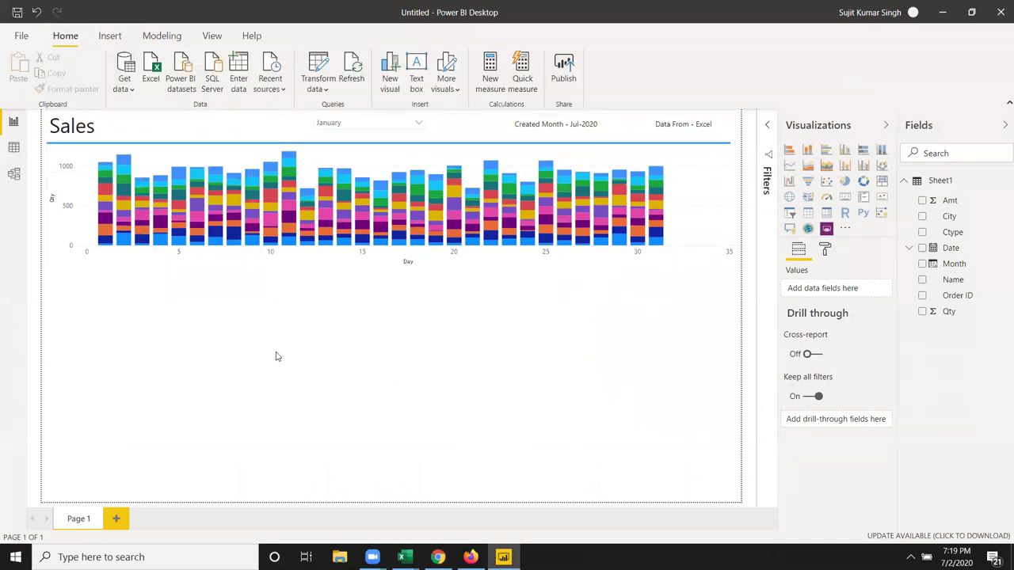
{"action": "left_click", "coordinate": [491, 79]}
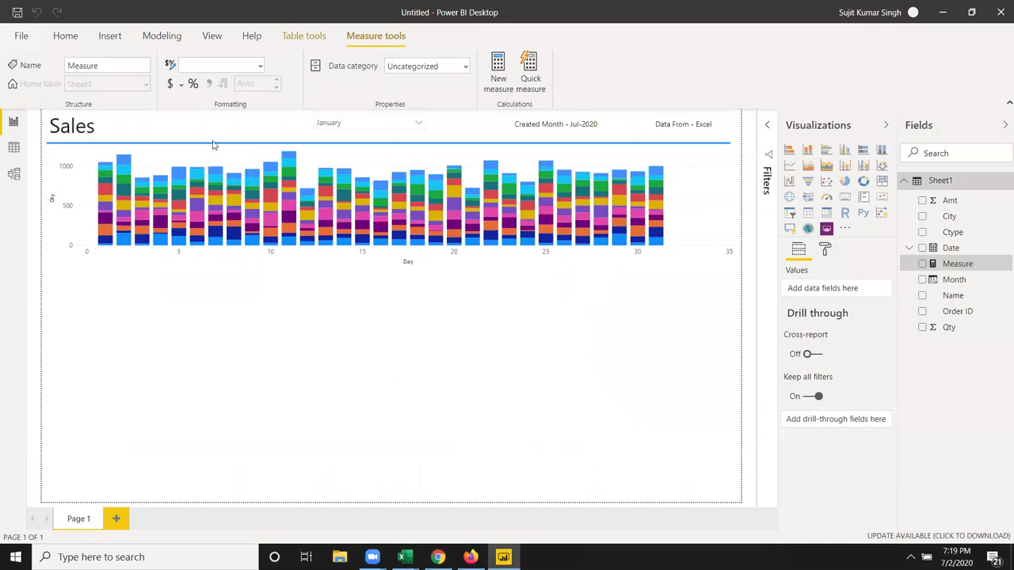
{"action": "left_click", "coordinate": [121, 119]}
{"action": "double_click", "coordinate": [122, 119]}
{"action": "type", "text": "Q"}
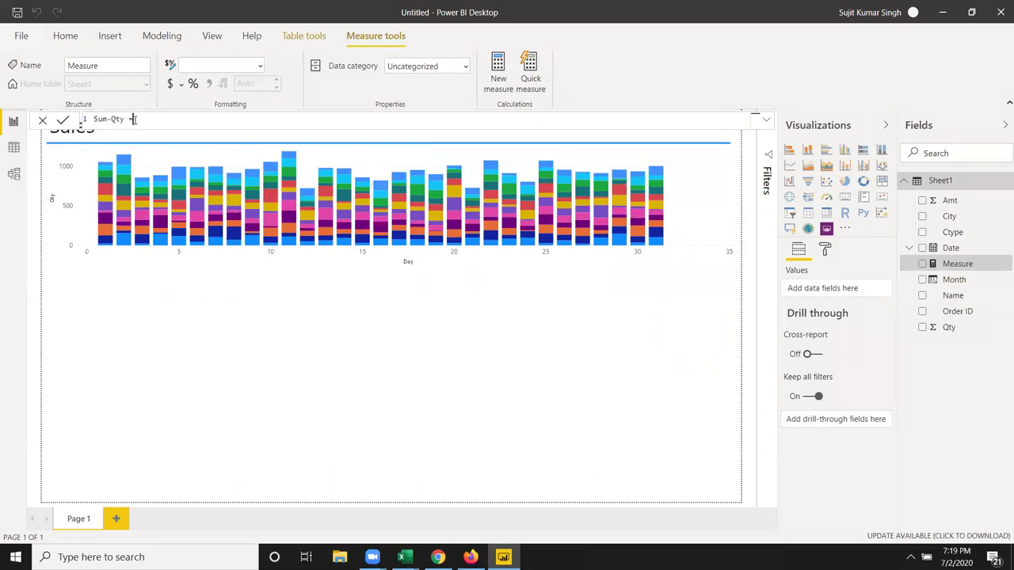
{"action": "type", "text": "Sum"}
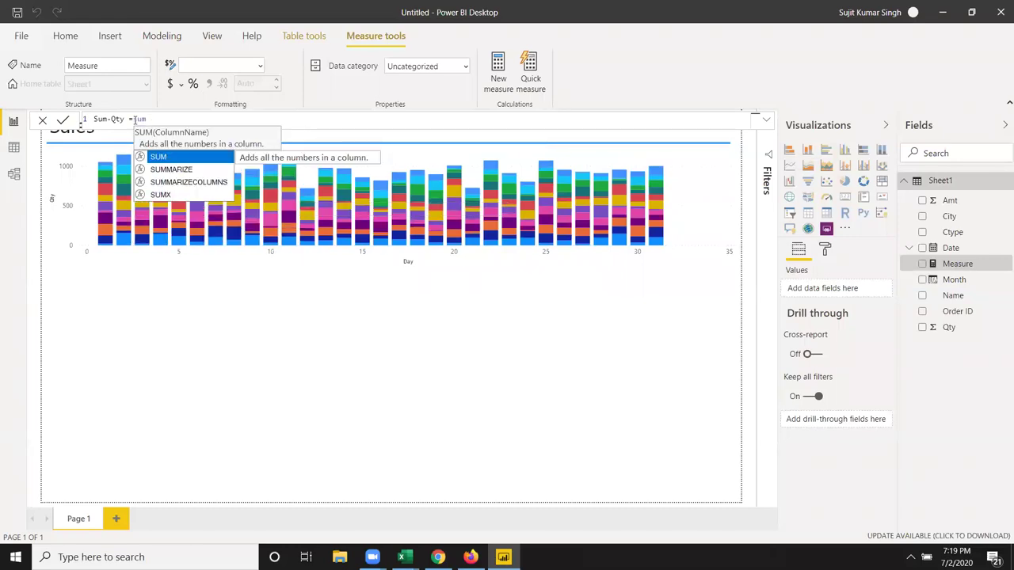
{"action": "key", "text": "Tab"}
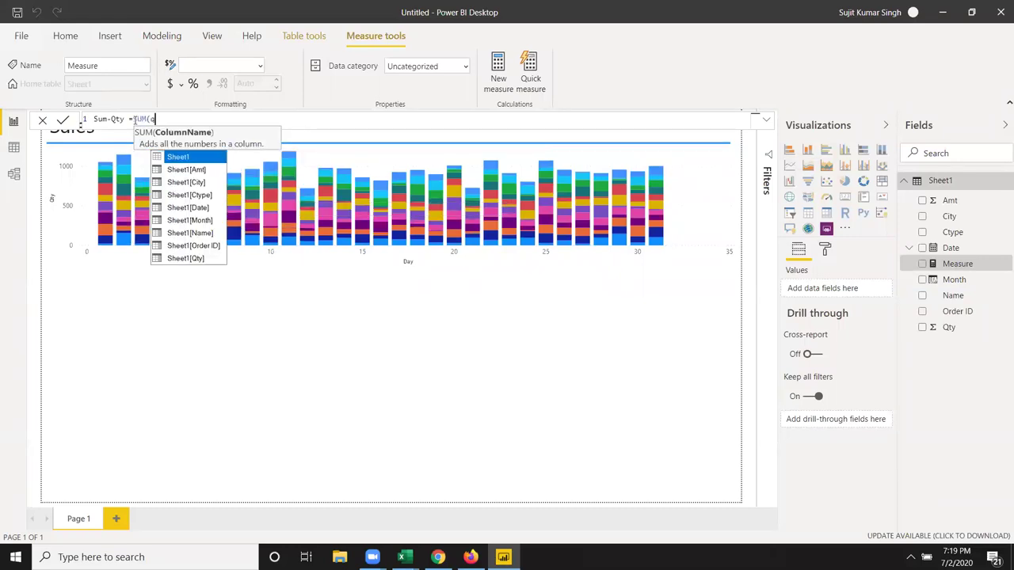
{"action": "type", "text": "ty"}
{"action": "key", "text": "Tab"}
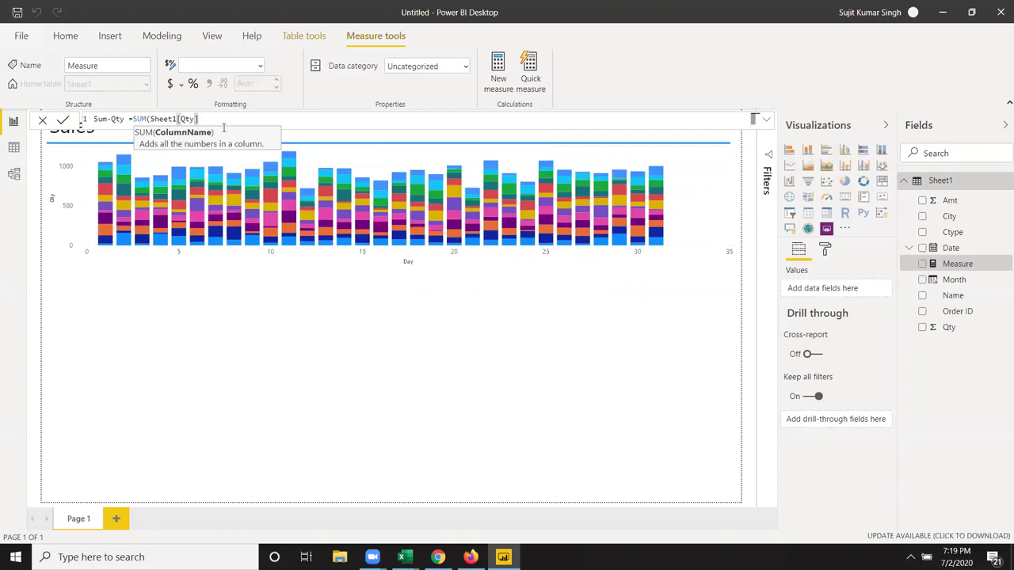
{"action": "type", "text": ")"}
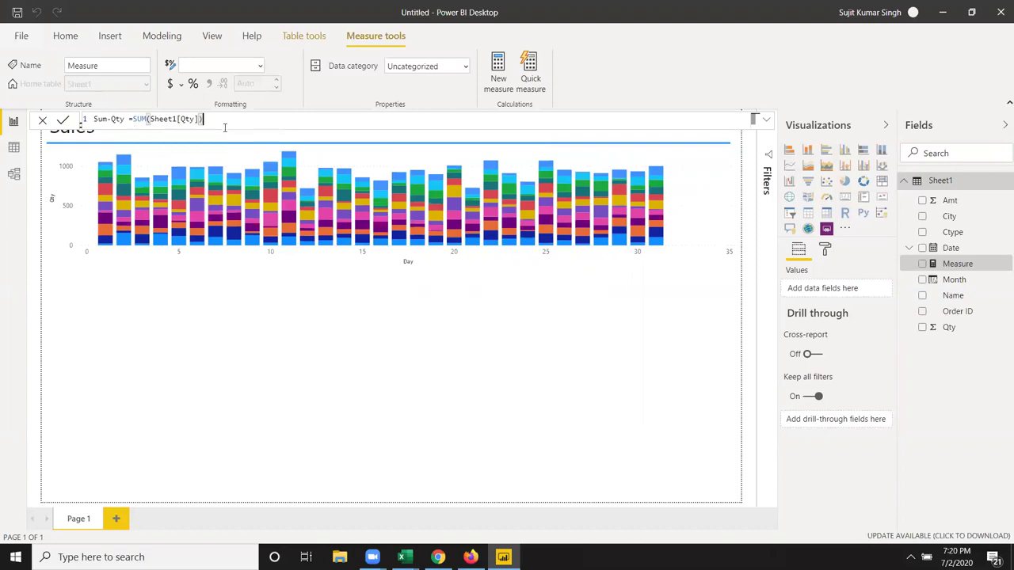
{"action": "key", "text": "Return"}
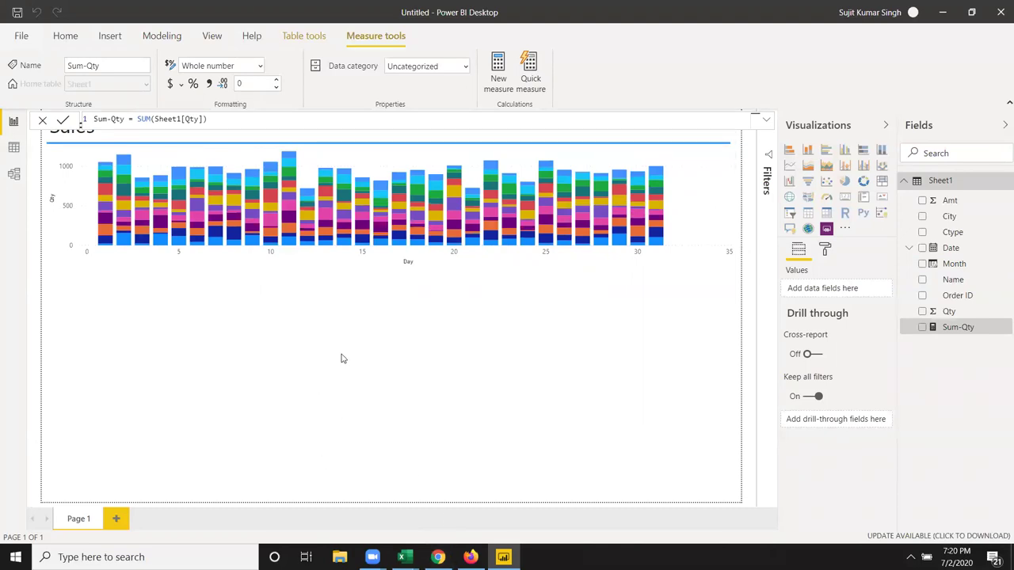
{"action": "left_click", "coordinate": [421, 349]}
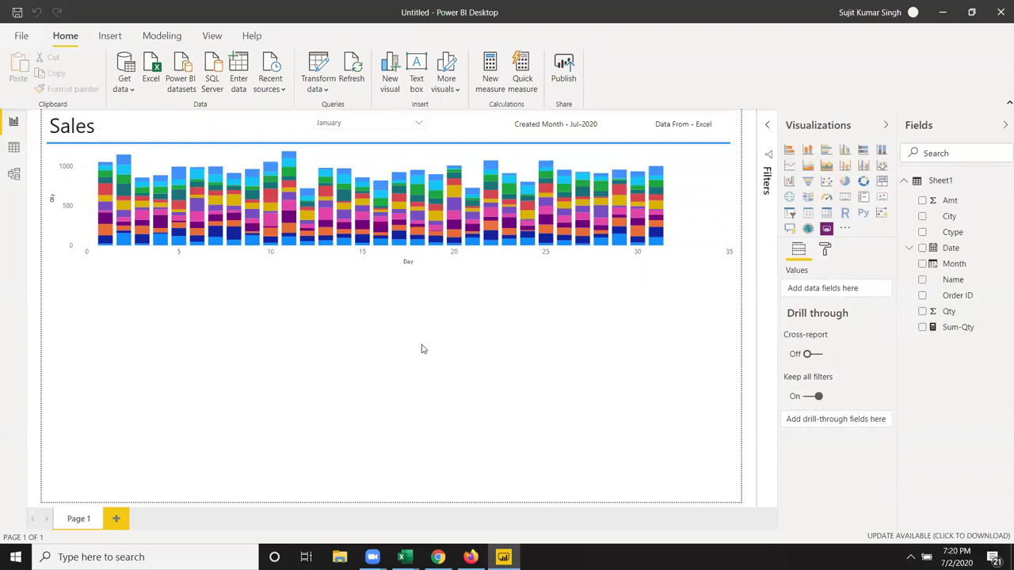
Add a card showing Sum-Qty and test it with the Month slicer on April, February, then January.
{"action": "mouse_move", "coordinate": [958, 327]}
{"action": "left_click", "coordinate": [845, 200]}
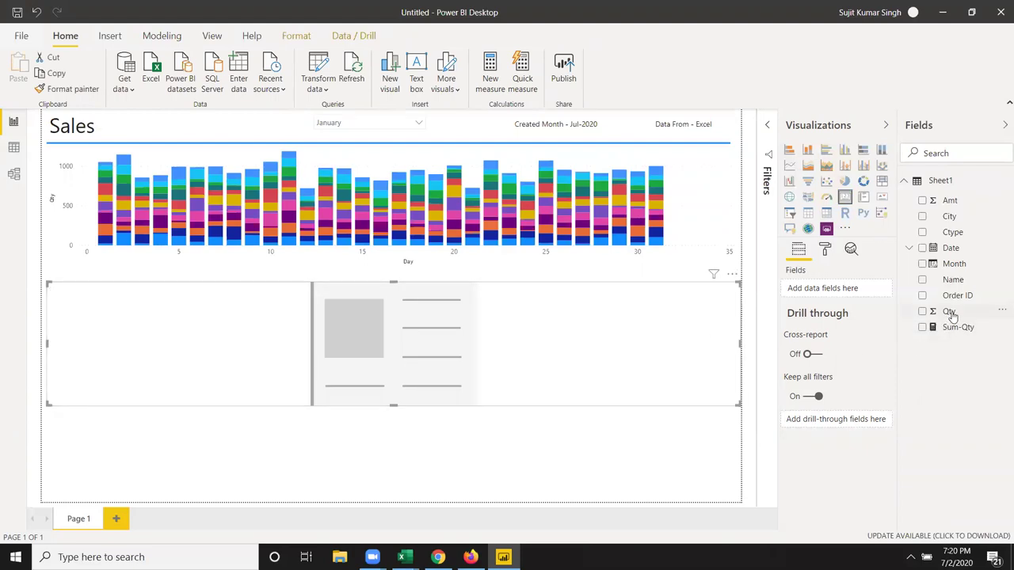
{"action": "mouse_move", "coordinate": [954, 327]}
{"action": "left_mouse_down"}
{"action": "mouse_move", "coordinate": [420, 355]}
{"action": "mouse_move", "coordinate": [434, 411]}
{"action": "left_mouse_up"}
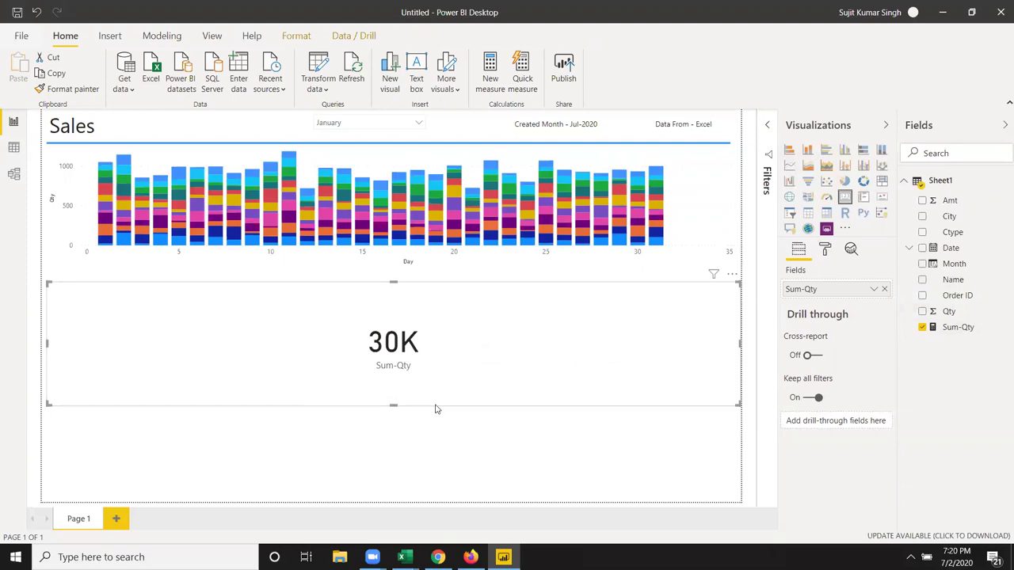
{"action": "left_click", "coordinate": [419, 124]}
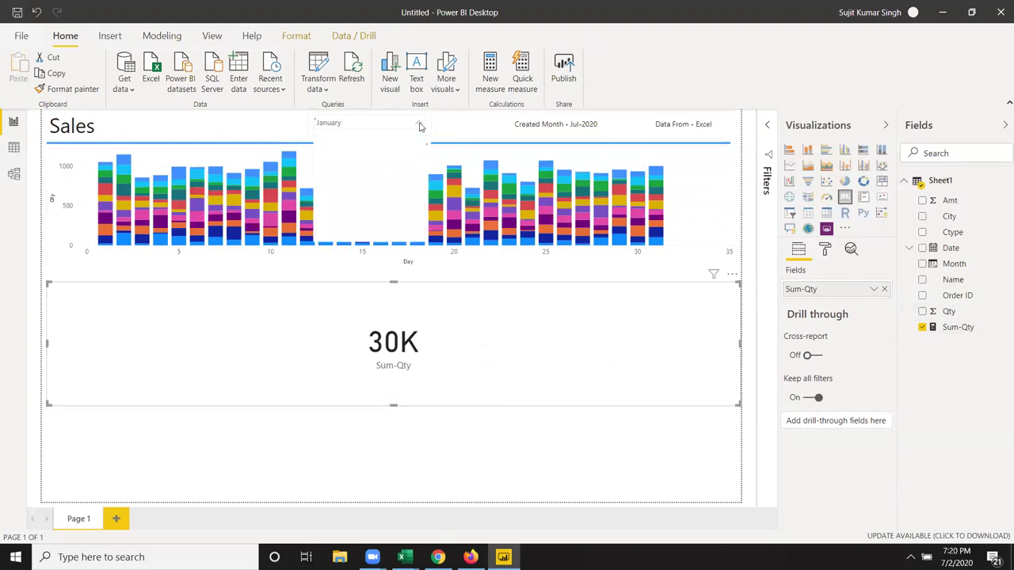
{"action": "left_click", "coordinate": [331, 137]}
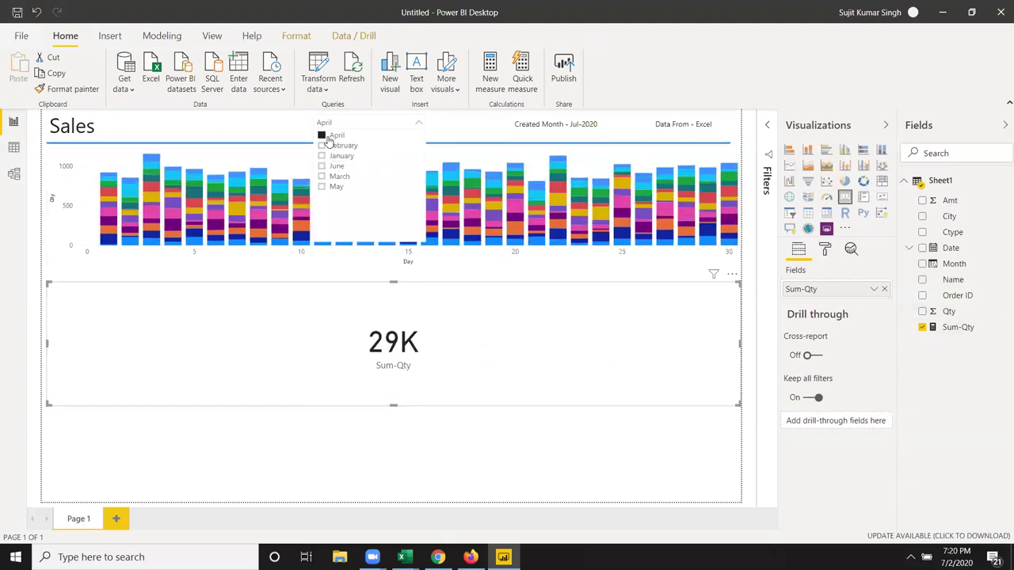
{"action": "left_click", "coordinate": [330, 145]}
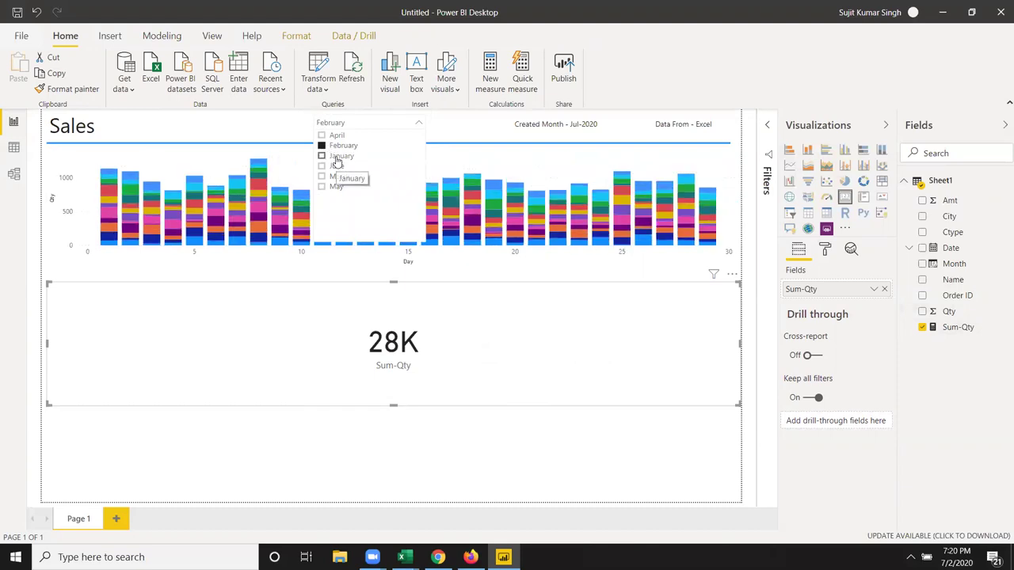
{"action": "left_click", "coordinate": [336, 158]}
{"action": "left_click", "coordinate": [337, 473]}
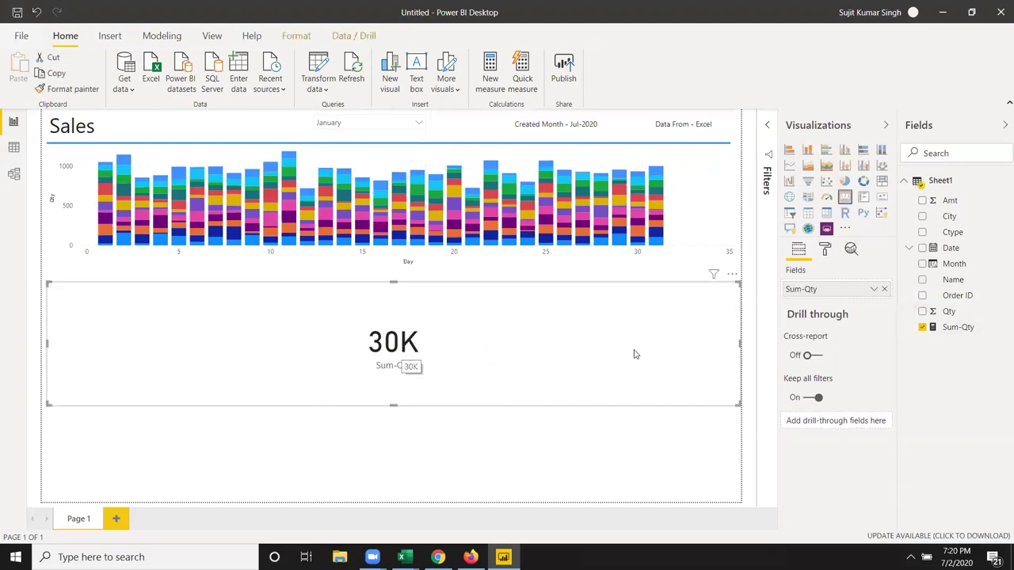
{"action": "left_click", "coordinate": [825, 249]}
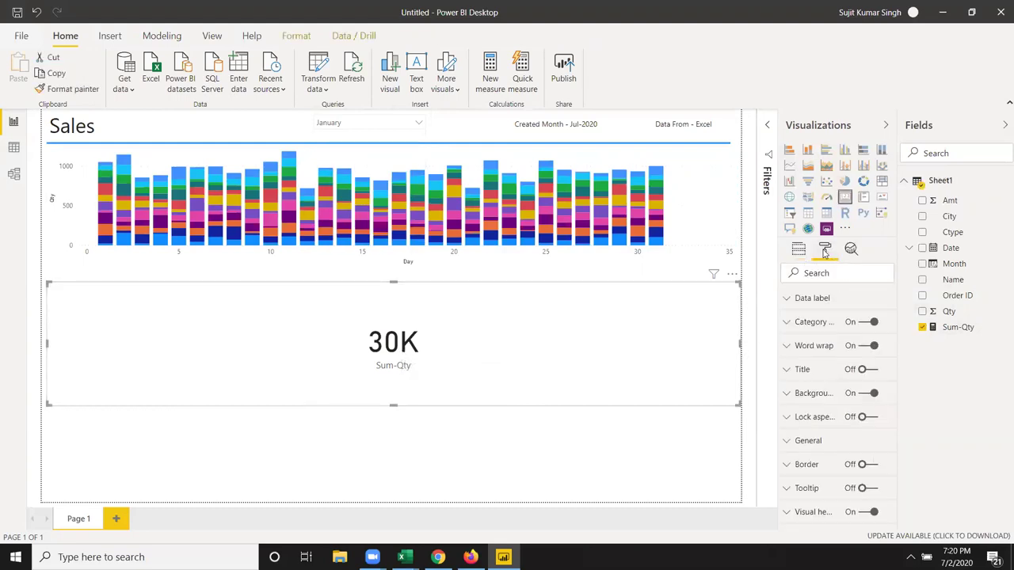
Turn off the card's category label, word wrap and background.
{"action": "left_click", "coordinate": [860, 323]}
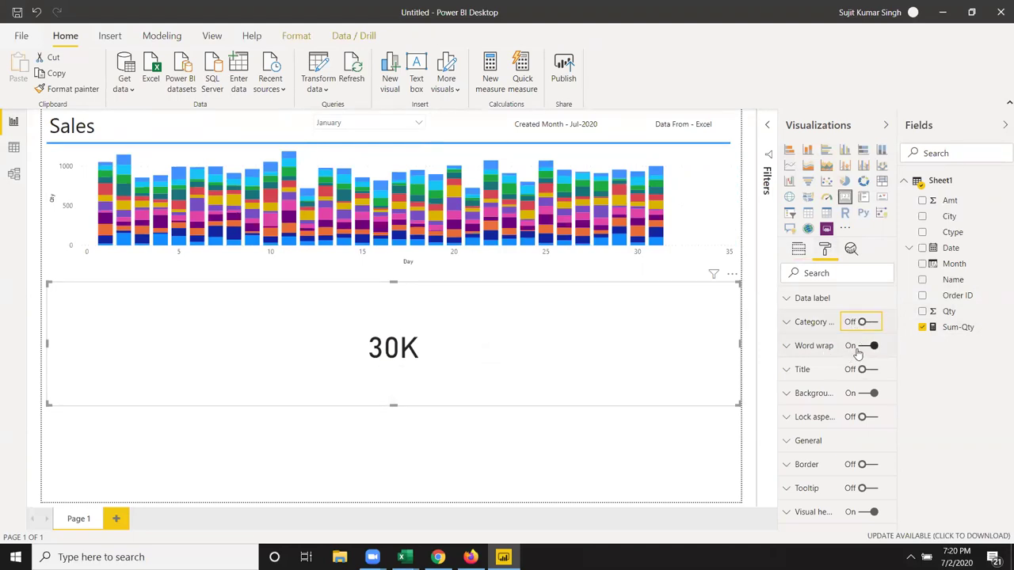
{"action": "left_click", "coordinate": [857, 349]}
{"action": "left_click", "coordinate": [862, 396]}
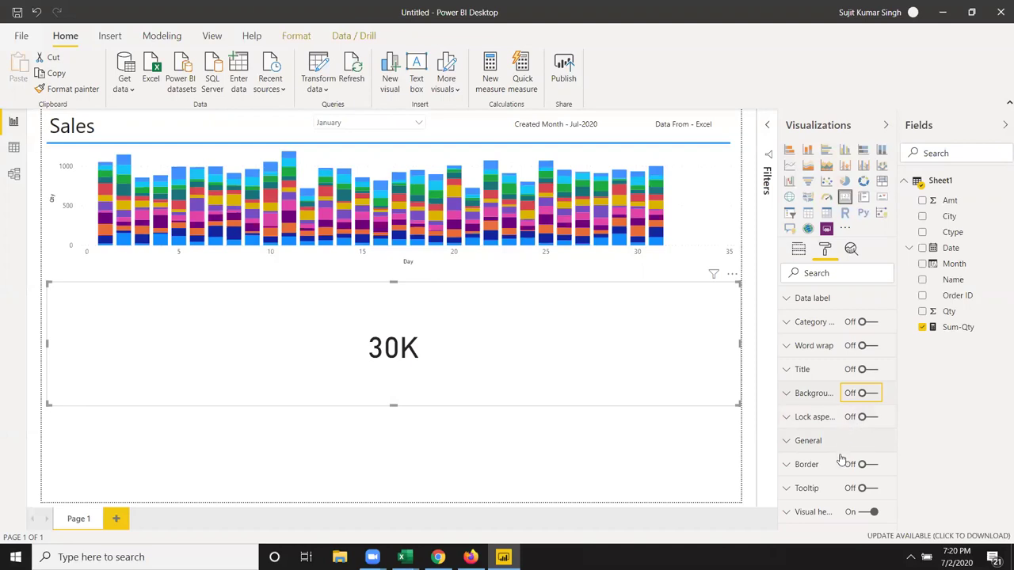
Set the card's data label display units to None so it shows 29529.
{"action": "left_click", "coordinate": [818, 303]}
{"action": "scroll", "coordinate": [850, 411], "scroll_direction": "down", "scroll_amount": 2}
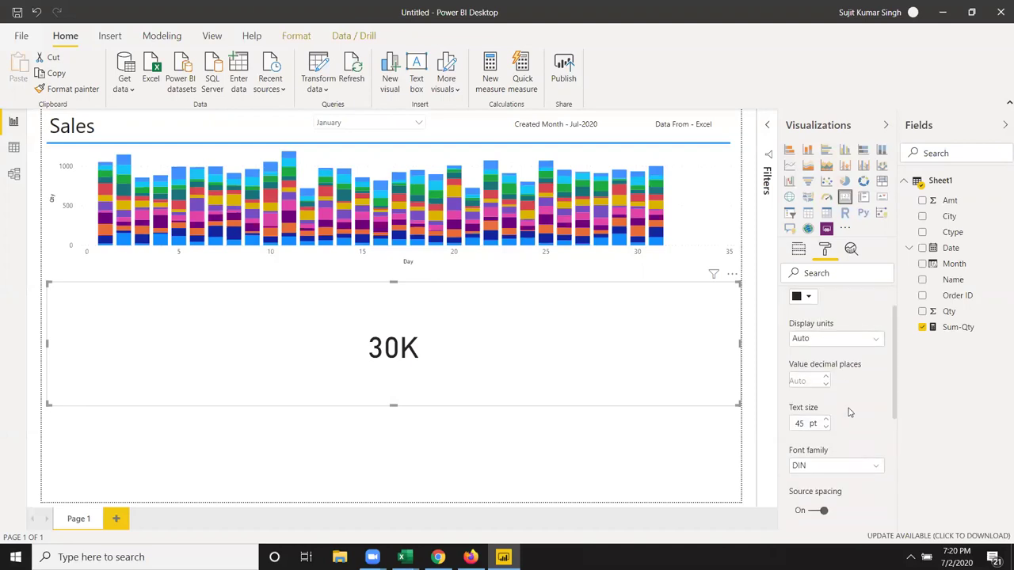
{"action": "left_click", "coordinate": [809, 316]}
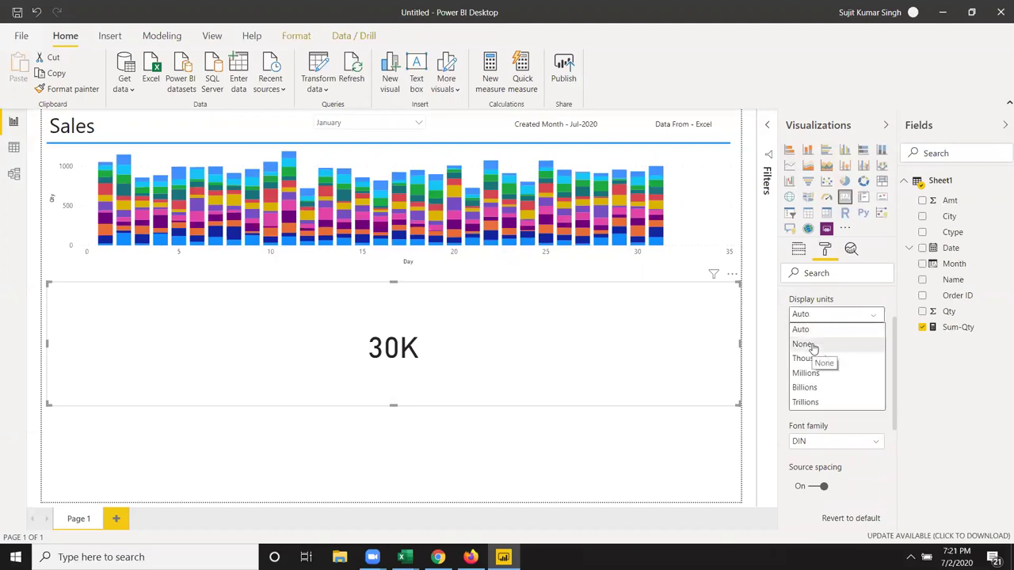
{"action": "left_click", "coordinate": [811, 346]}
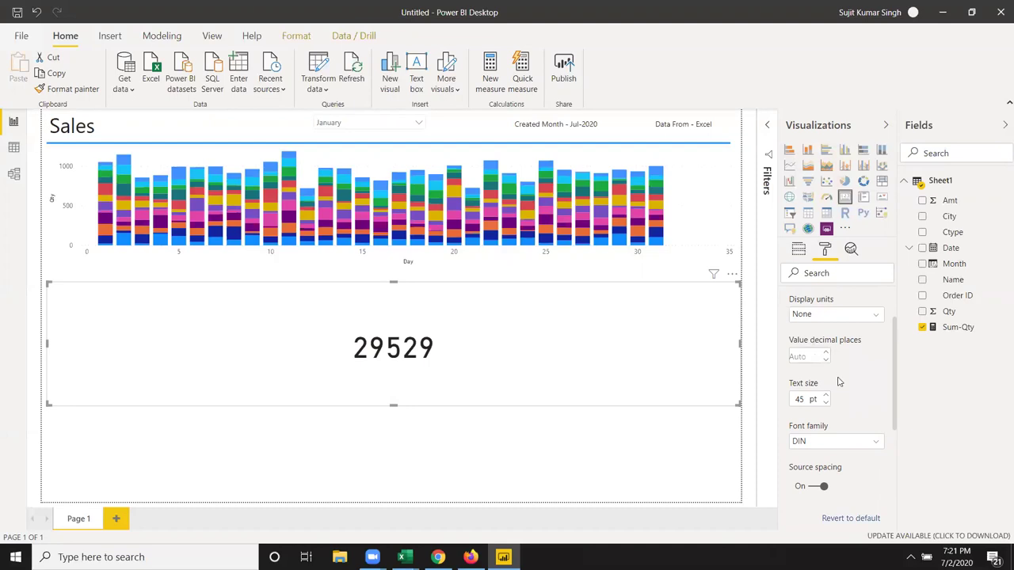
{"action": "scroll", "coordinate": [837, 386], "scroll_direction": "down", "scroll_amount": 2}
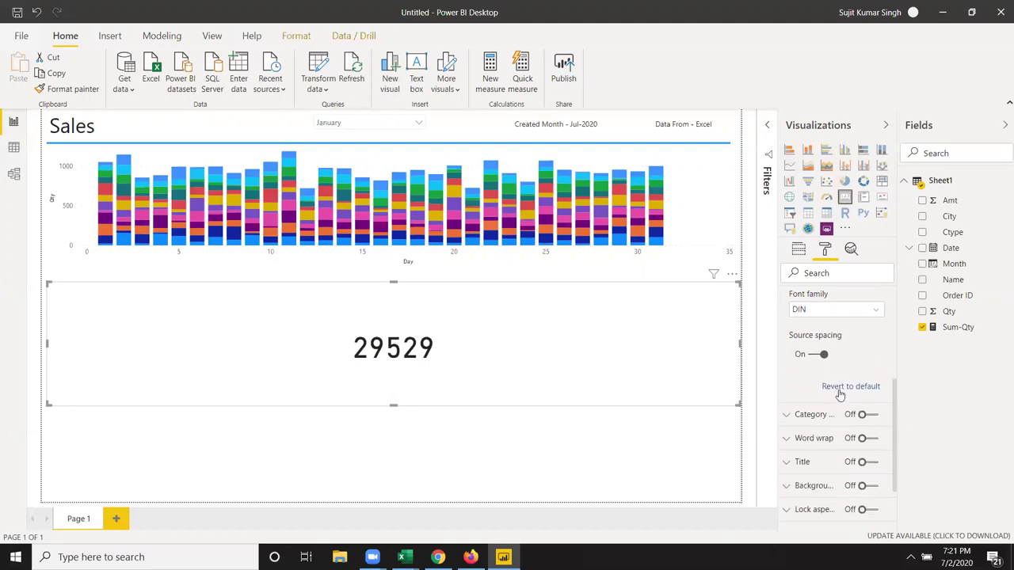
{"action": "left_click", "coordinate": [592, 431]}
{"action": "left_click", "coordinate": [715, 398]}
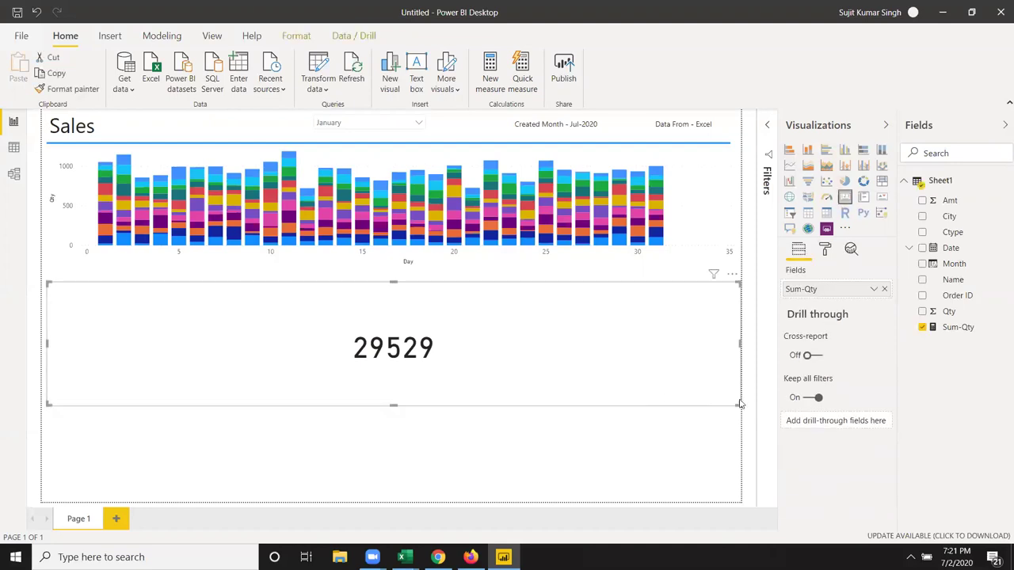
Shrink the 29529 card to a small box and move it to the chart's top under the slicer.
{"action": "left_click_drag", "start_coordinate": [739, 403], "coordinate": [150, 338]}
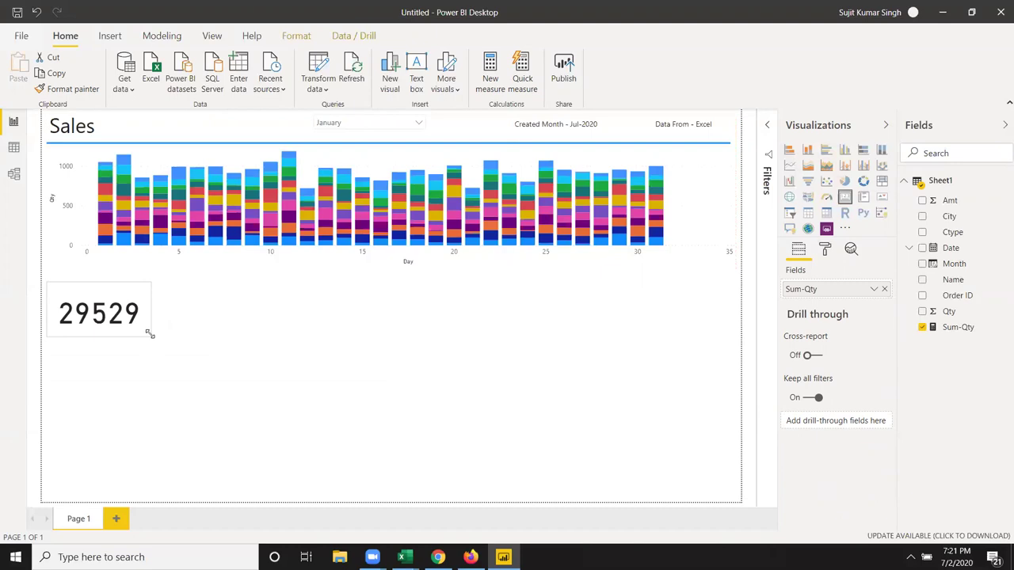
{"action": "left_click", "coordinate": [176, 349]}
{"action": "left_click", "coordinate": [131, 333]}
{"action": "mouse_move", "coordinate": [129, 336]}
{"action": "left_mouse_down"}
{"action": "mouse_move", "coordinate": [381, 204]}
{"action": "mouse_move", "coordinate": [373, 210]}
{"action": "mouse_move", "coordinate": [370, 181]}
{"action": "left_mouse_up"}
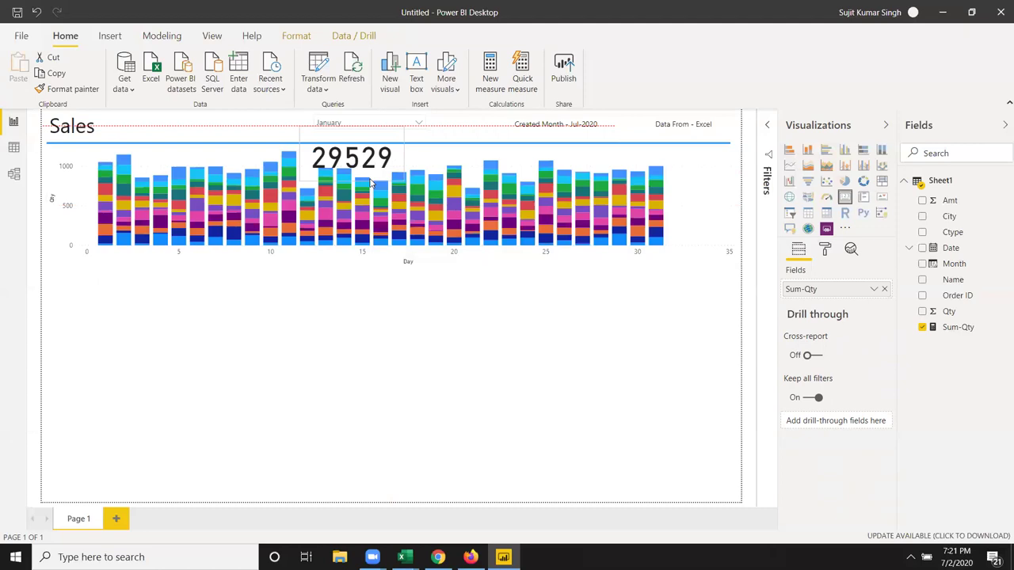
{"action": "left_click", "coordinate": [349, 321]}
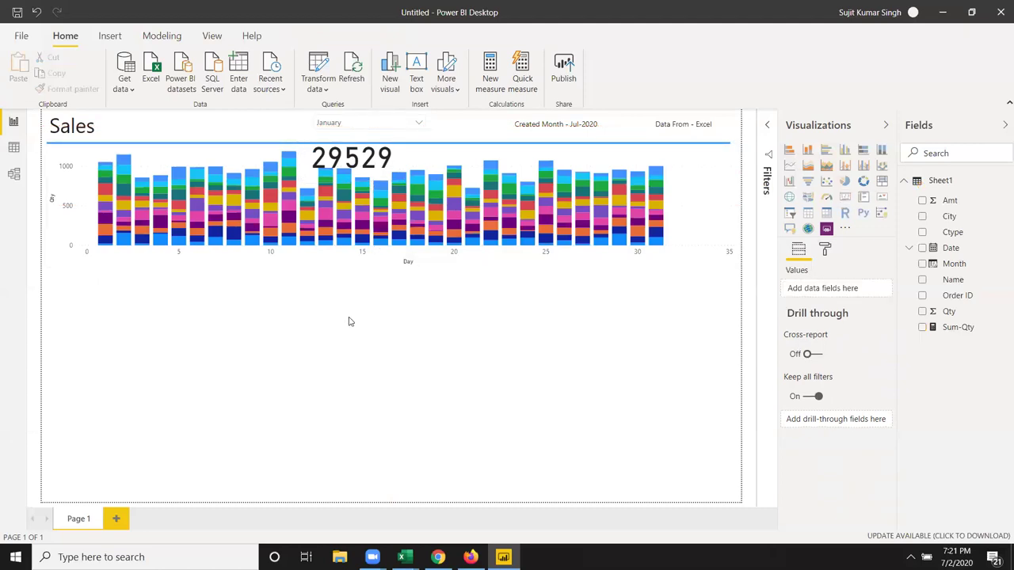
Compare with the Chrome reference dashboard, then view the Sheet1 table in Data view.
{"action": "key", "text": "alt+Tab"}
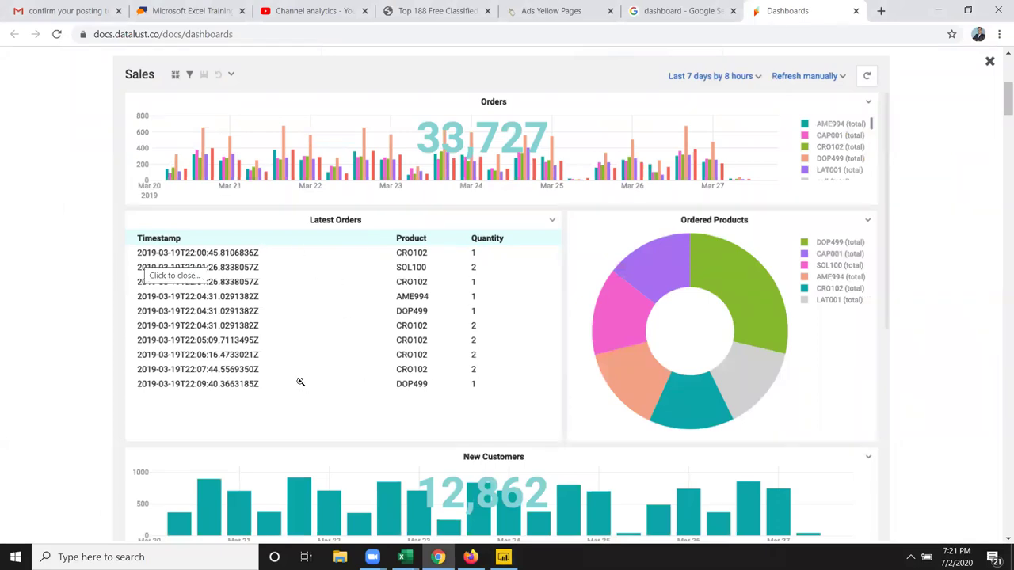
{"action": "key", "text": "alt+Tab"}
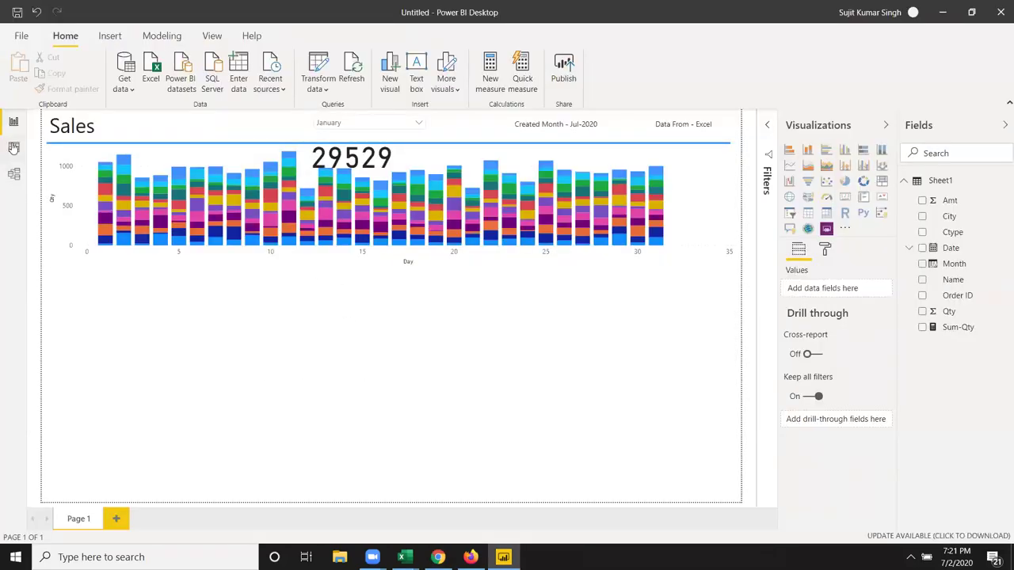
{"action": "left_click", "coordinate": [13, 147]}
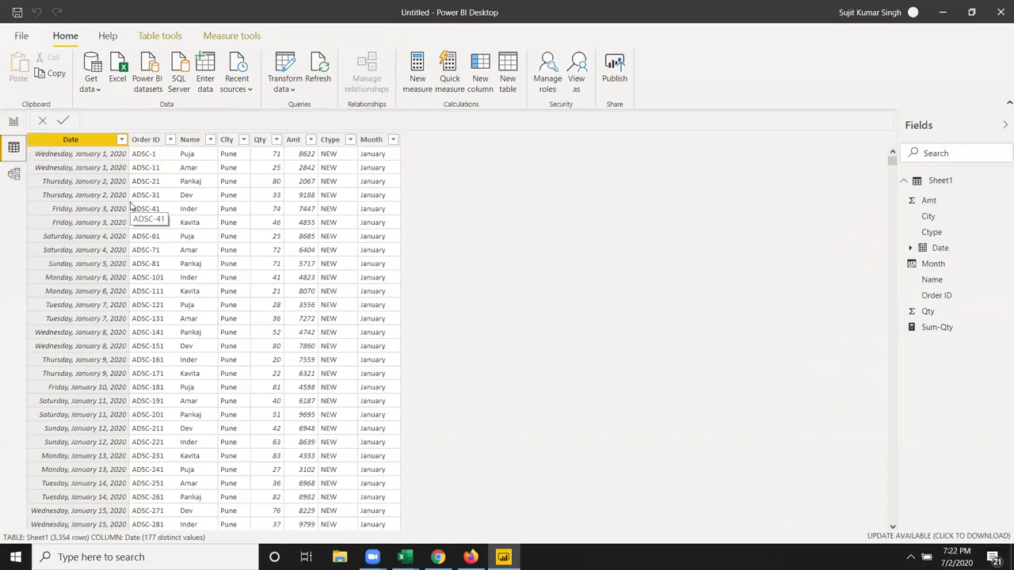
Review the Chrome reference dashboard again, then return to the Report view.
{"action": "key", "text": "alt+Tab"}
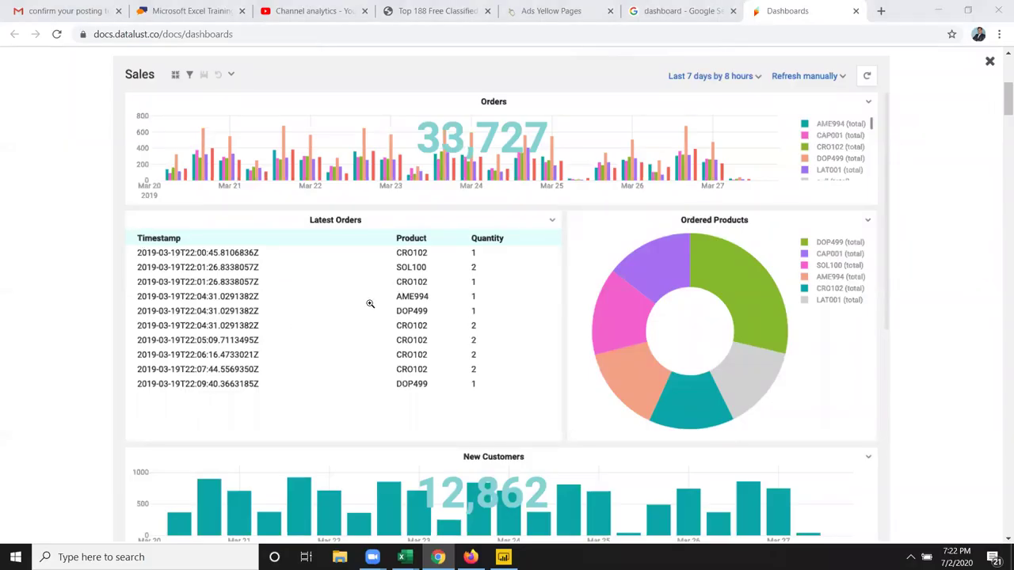
{"action": "key", "text": "alt+Tab"}
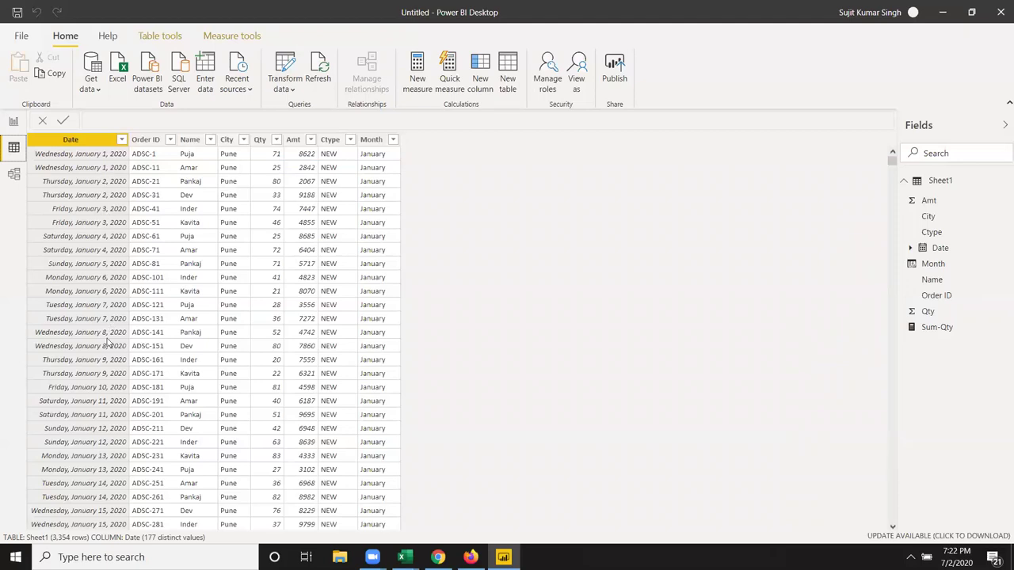
{"action": "key", "text": "alt+Tab"}
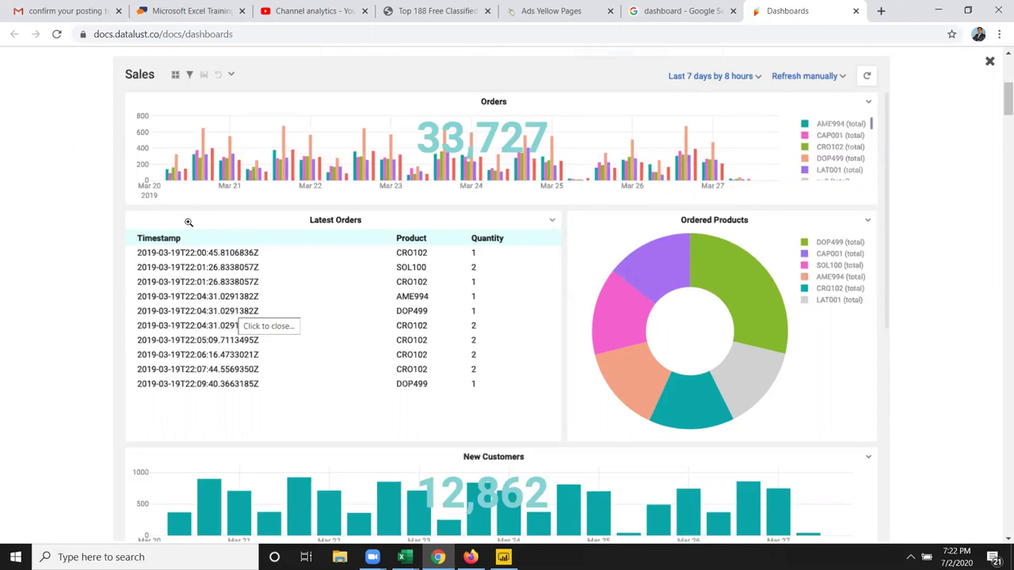
{"action": "key", "text": "alt+Tab"}
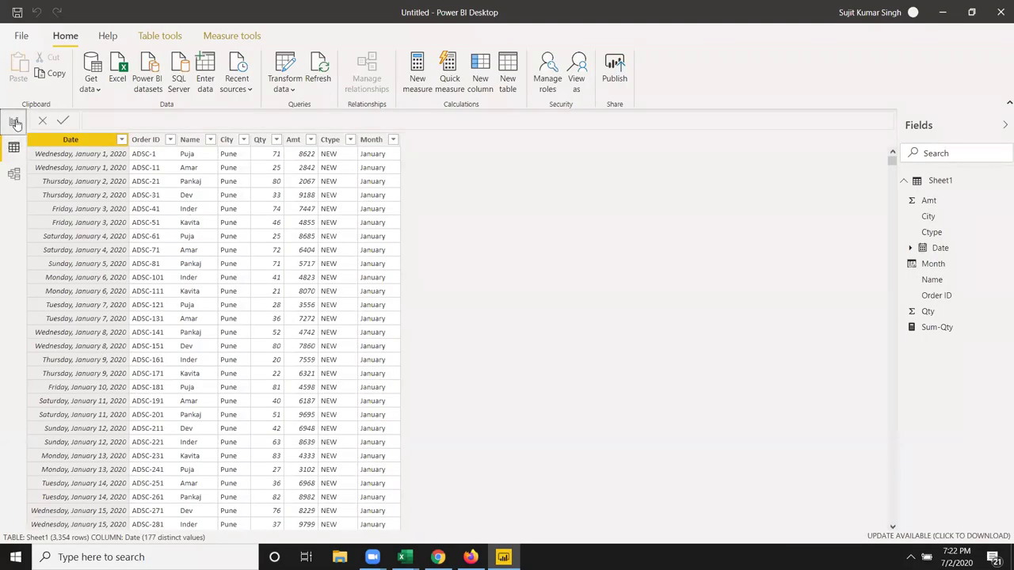
{"action": "left_click", "coordinate": [14, 122]}
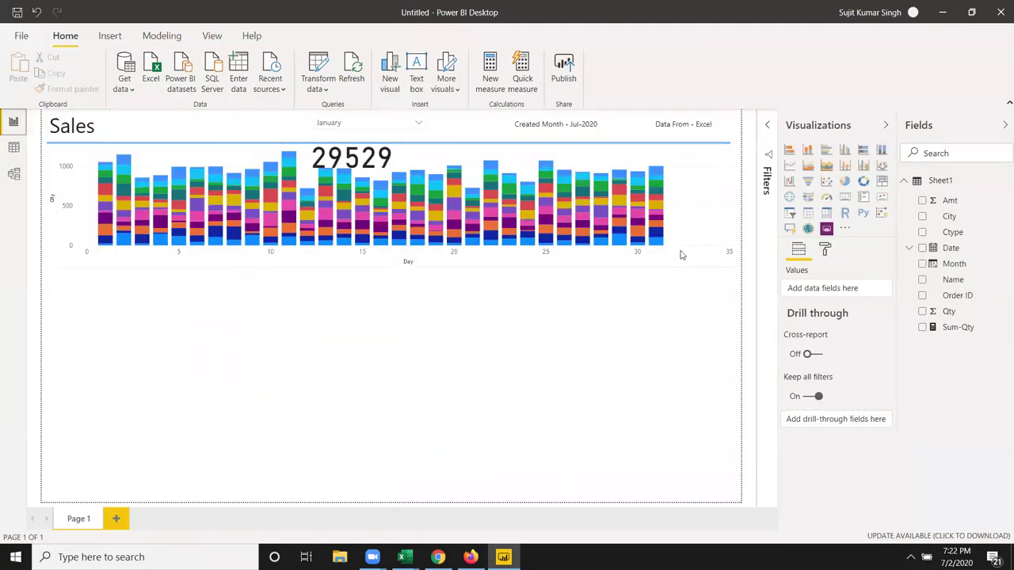
Add a table visual below the chart with Order ID and Qty columns.
{"action": "left_click", "coordinate": [808, 212]}
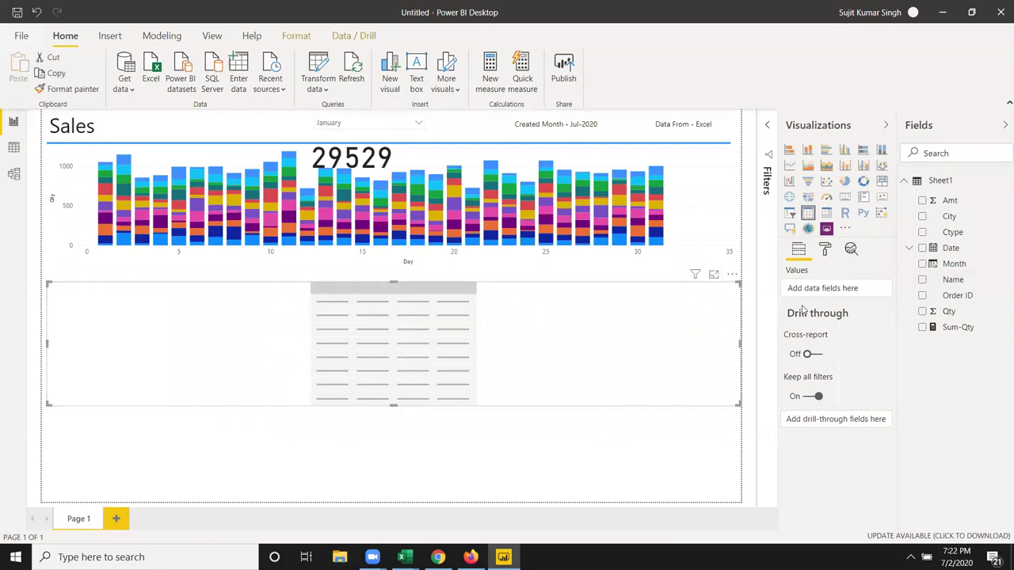
{"action": "mouse_move", "coordinate": [957, 327]}
{"action": "left_click_drag", "start_coordinate": [959, 306], "coordinate": [417, 348]}
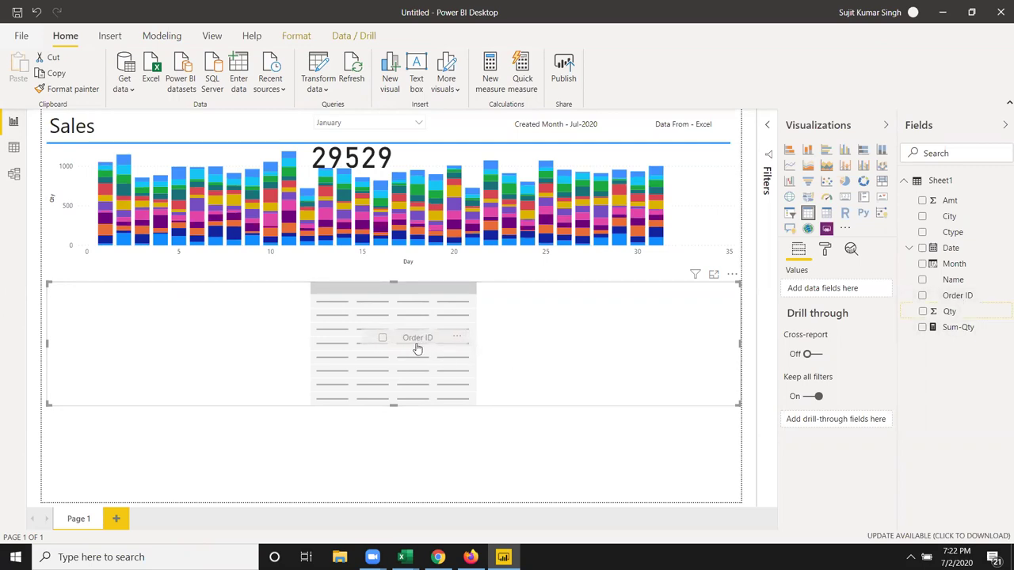
{"action": "left_click_drag", "start_coordinate": [417, 349], "coordinate": [963, 305]}
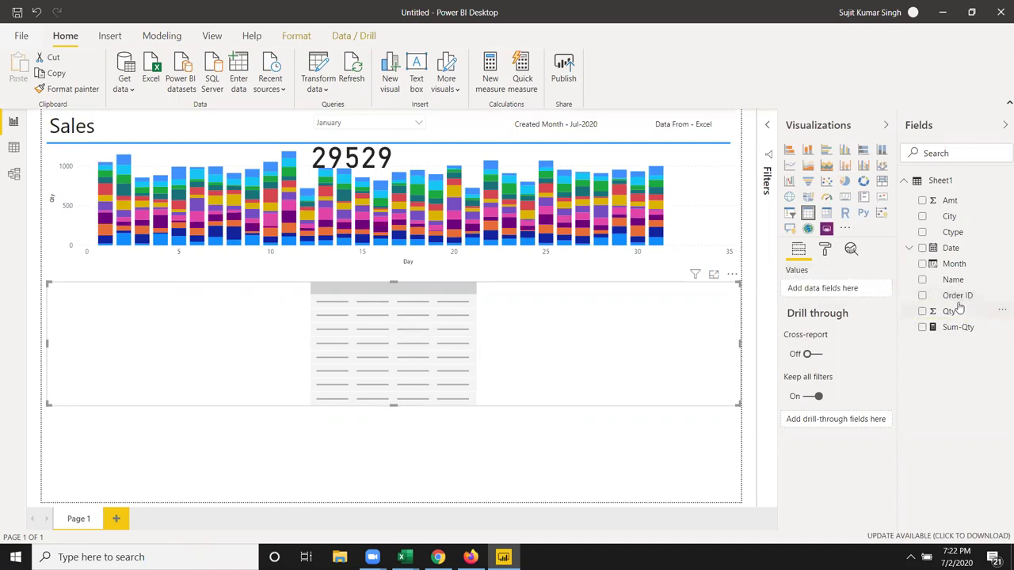
{"action": "left_click_drag", "start_coordinate": [957, 299], "coordinate": [430, 346]}
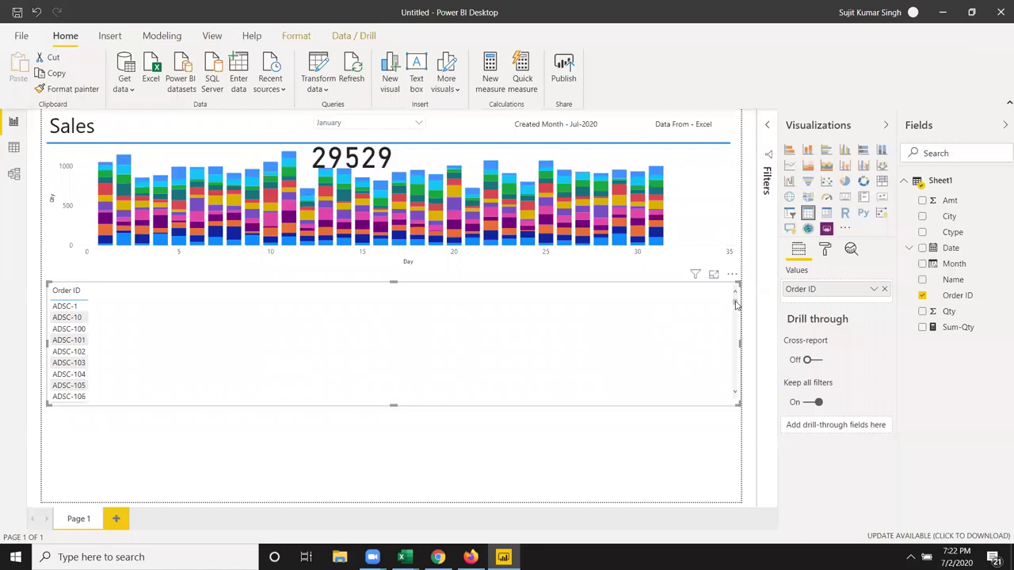
{"action": "left_click_drag", "start_coordinate": [939, 317], "coordinate": [374, 333]}
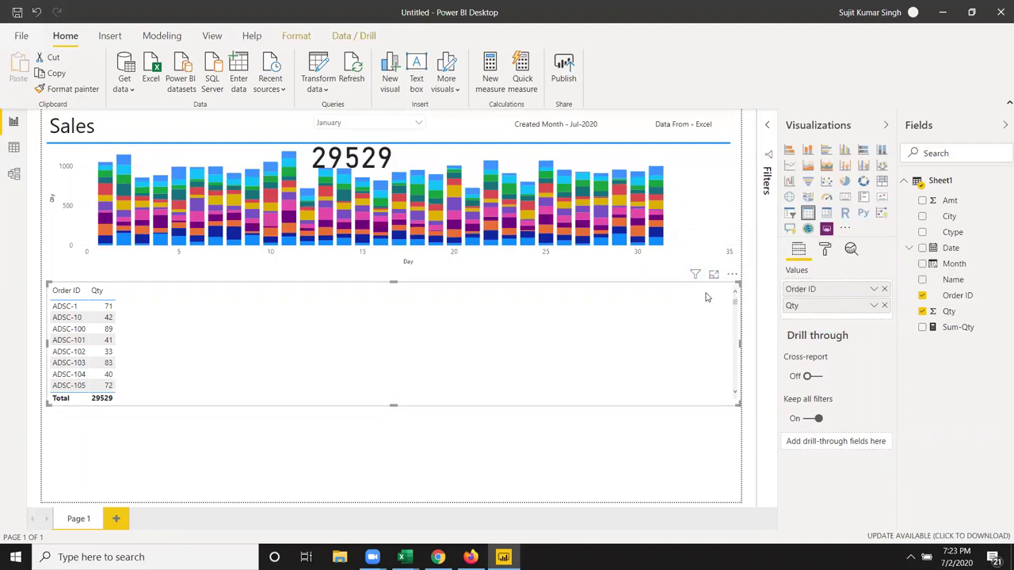
Inspect the table's Qty filter value conditions, leaving it at is (All).
{"action": "left_click", "coordinate": [767, 129]}
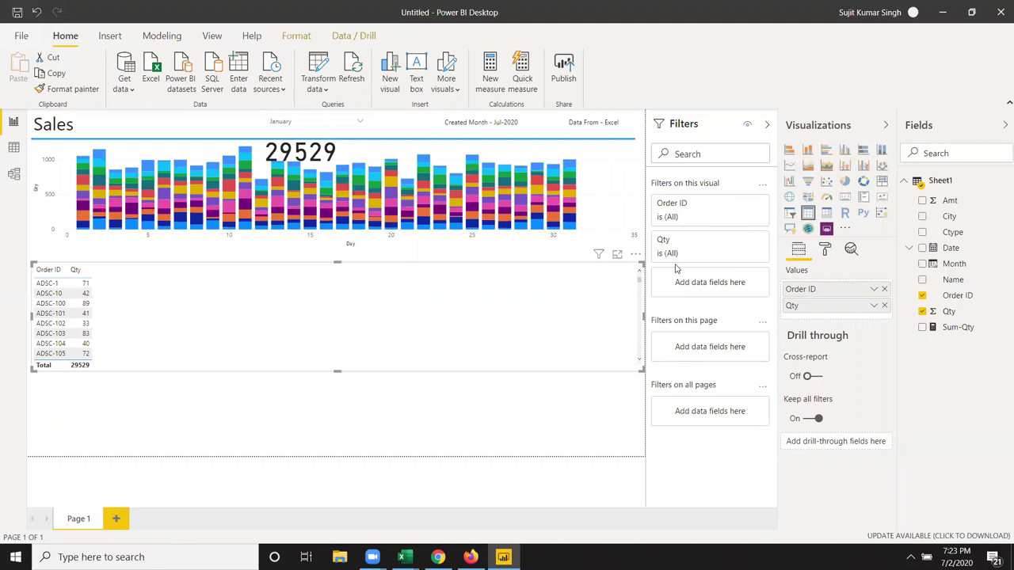
{"action": "left_click", "coordinate": [736, 256]}
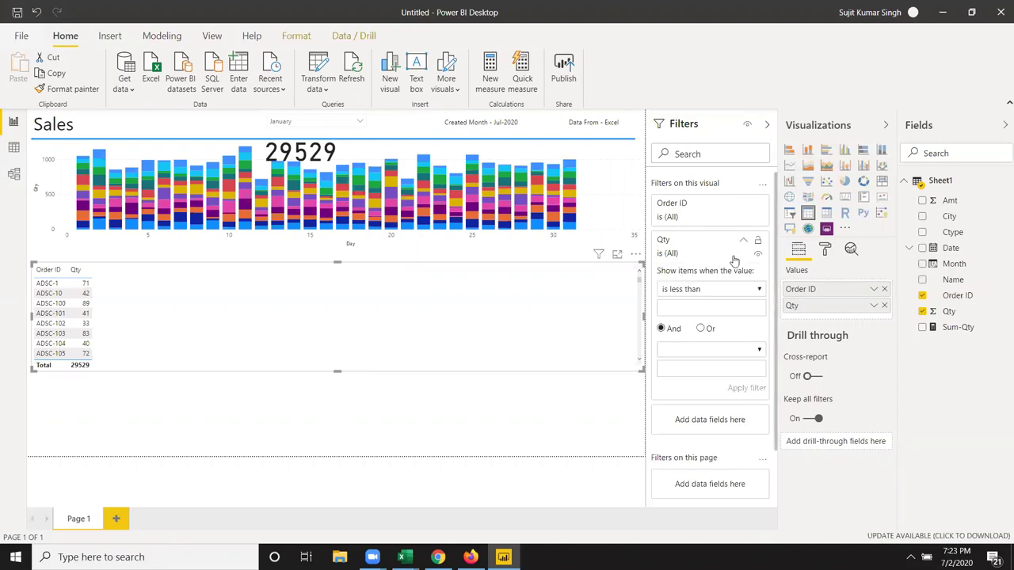
{"action": "left_click", "coordinate": [760, 290]}
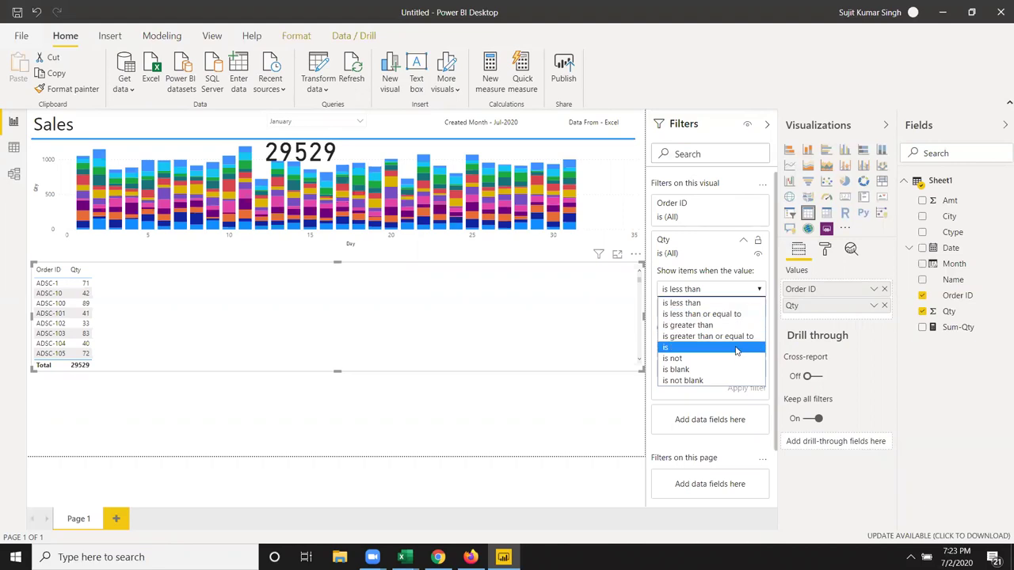
{"action": "left_click", "coordinate": [722, 277]}
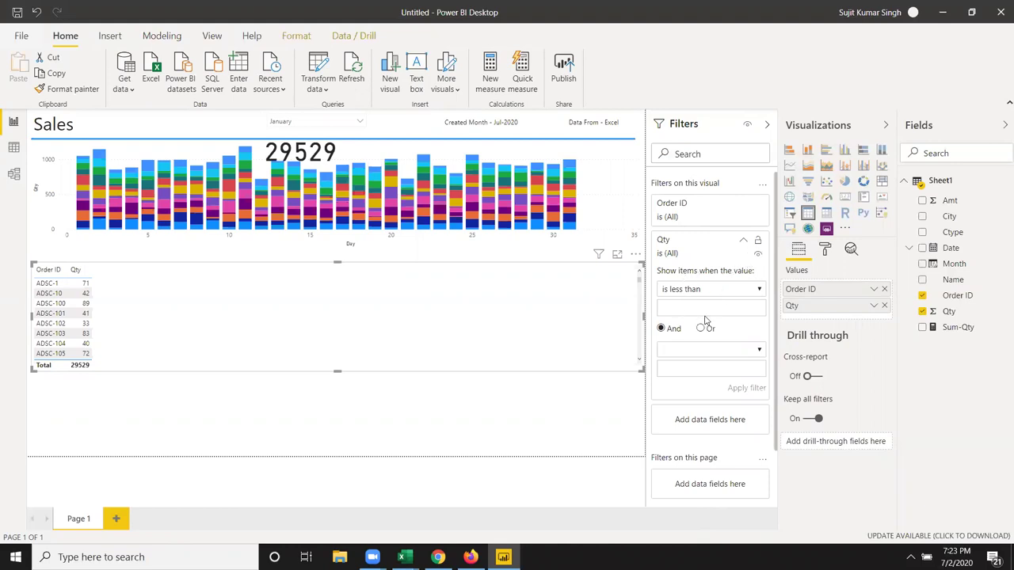
{"action": "scroll", "coordinate": [720, 451], "scroll_direction": "down", "scroll_amount": 2}
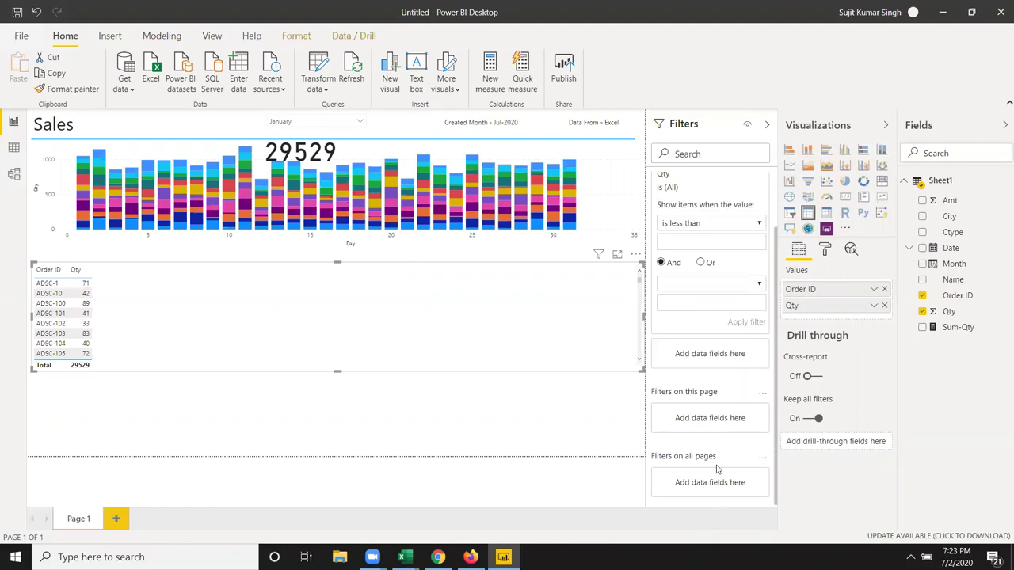
{"action": "scroll", "coordinate": [711, 441], "scroll_direction": "up", "scroll_amount": 2}
{"action": "left_click", "coordinate": [758, 289]}
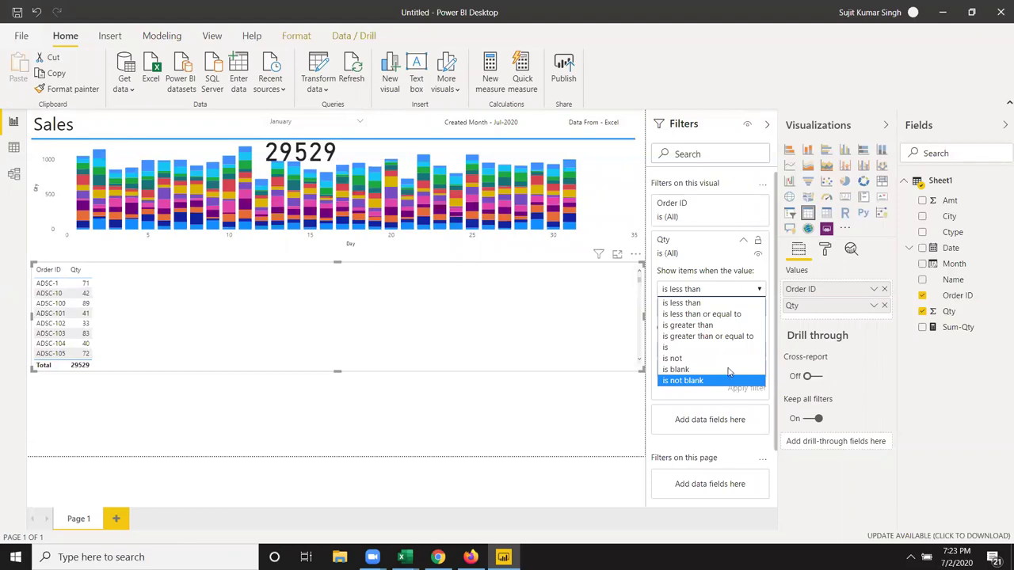
{"action": "left_click", "coordinate": [703, 268]}
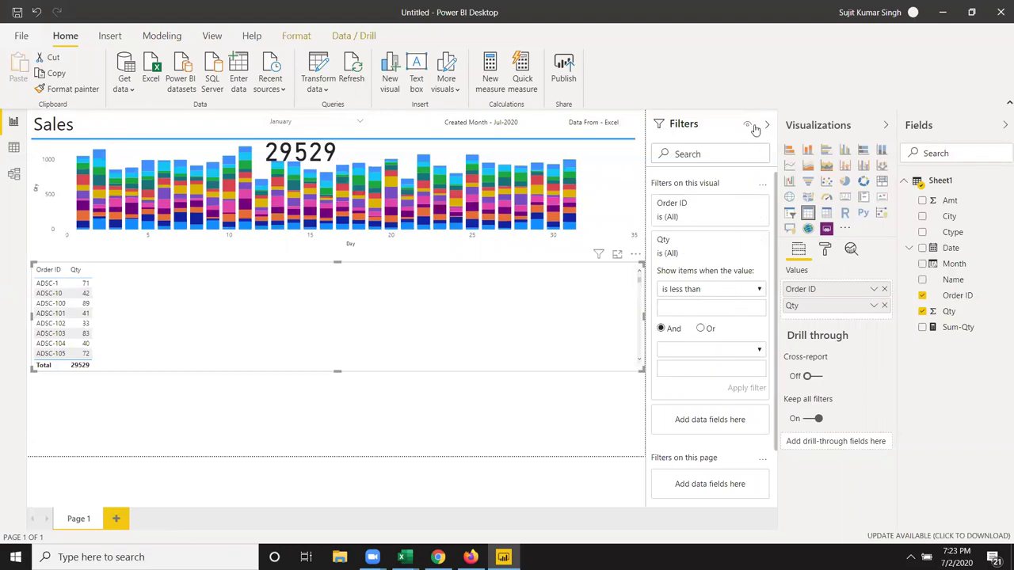
{"action": "scroll", "coordinate": [736, 363], "scroll_direction": "down", "scroll_amount": 3}
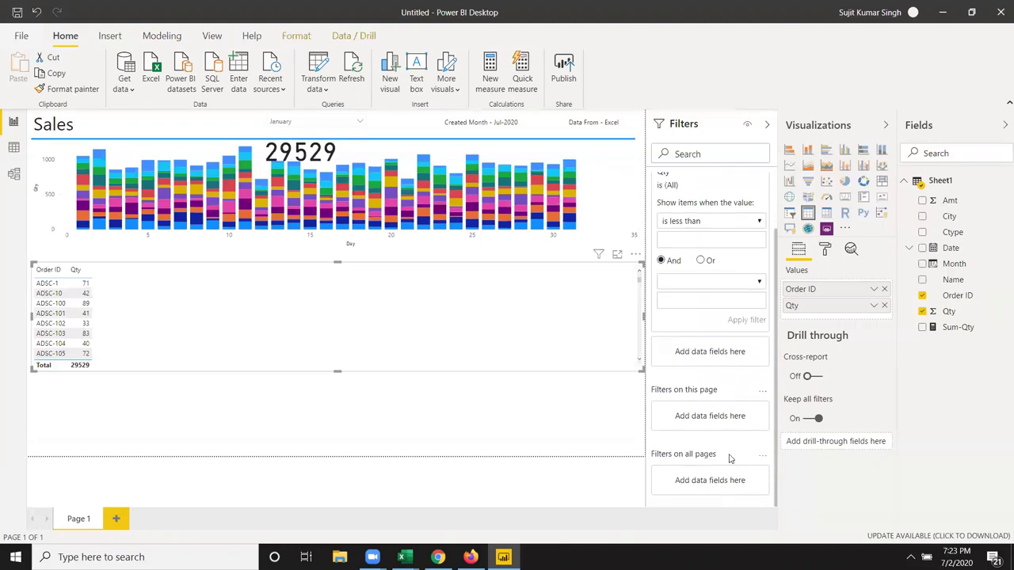
{"action": "scroll", "coordinate": [757, 361], "scroll_direction": "up", "scroll_amount": 3}
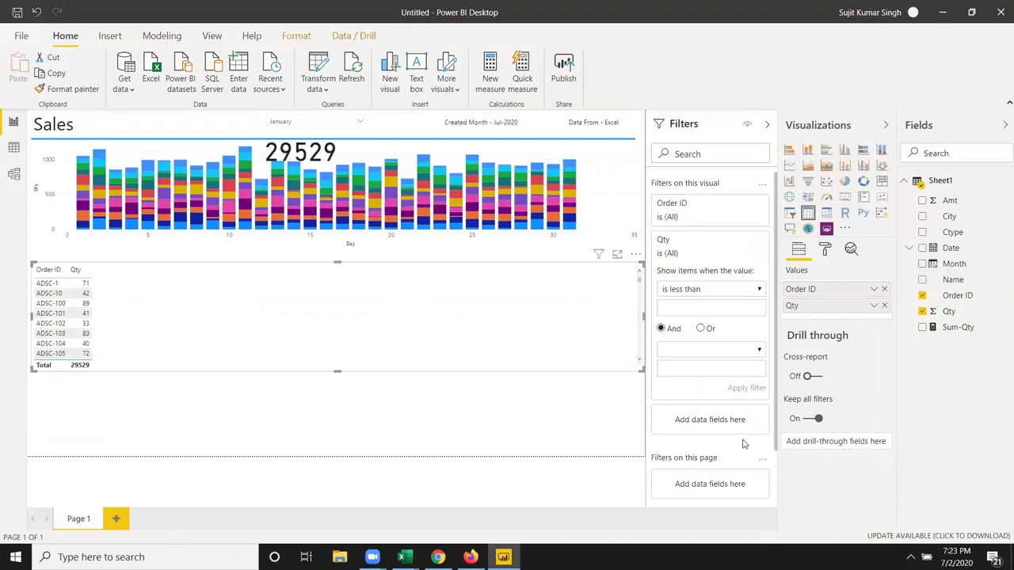
{"action": "left_click", "coordinate": [643, 258]}
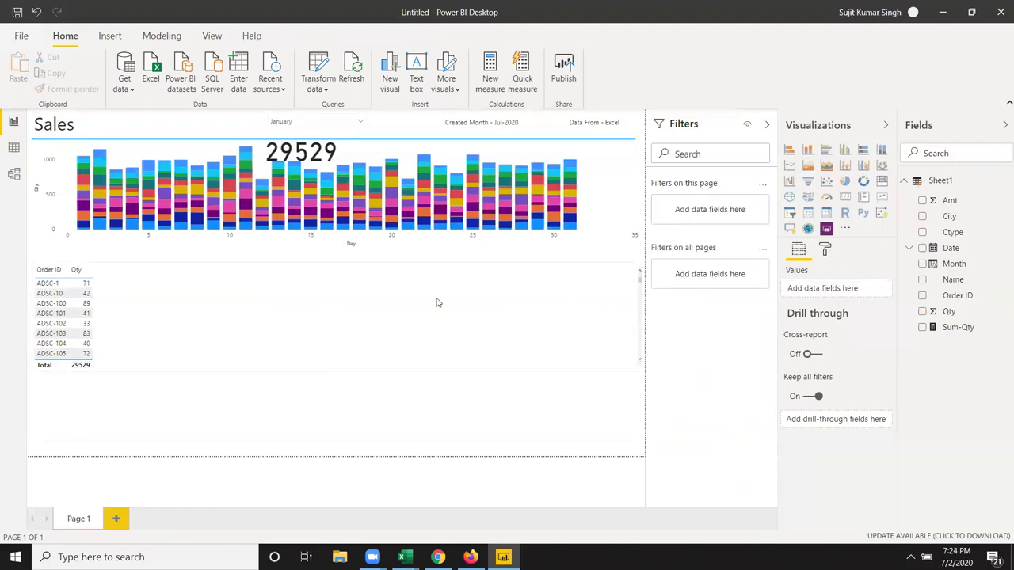
{"action": "left_click", "coordinate": [633, 266]}
Deselect and reselect the Order ID and Qty table visual.
{"action": "left_click", "coordinate": [636, 256]}
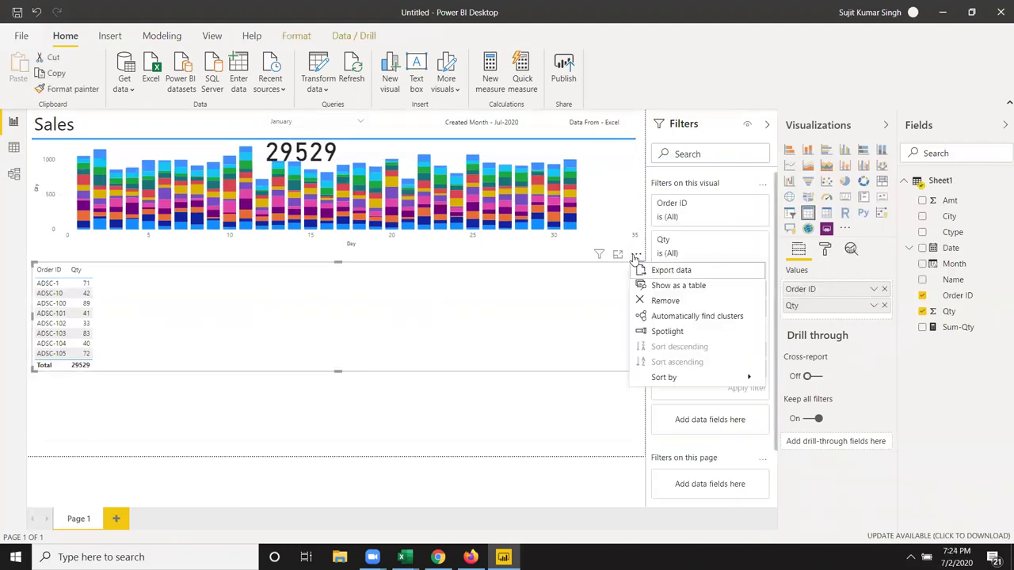
{"action": "left_click", "coordinate": [554, 419]}
{"action": "left_click", "coordinate": [556, 418]}
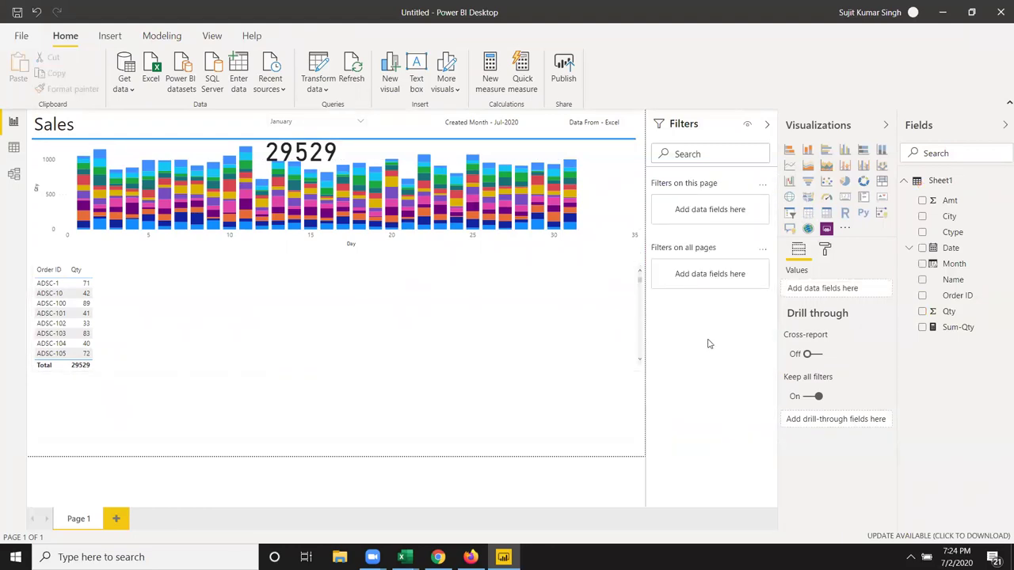
{"action": "left_click", "coordinate": [763, 253]}
{"action": "left_click", "coordinate": [424, 301]}
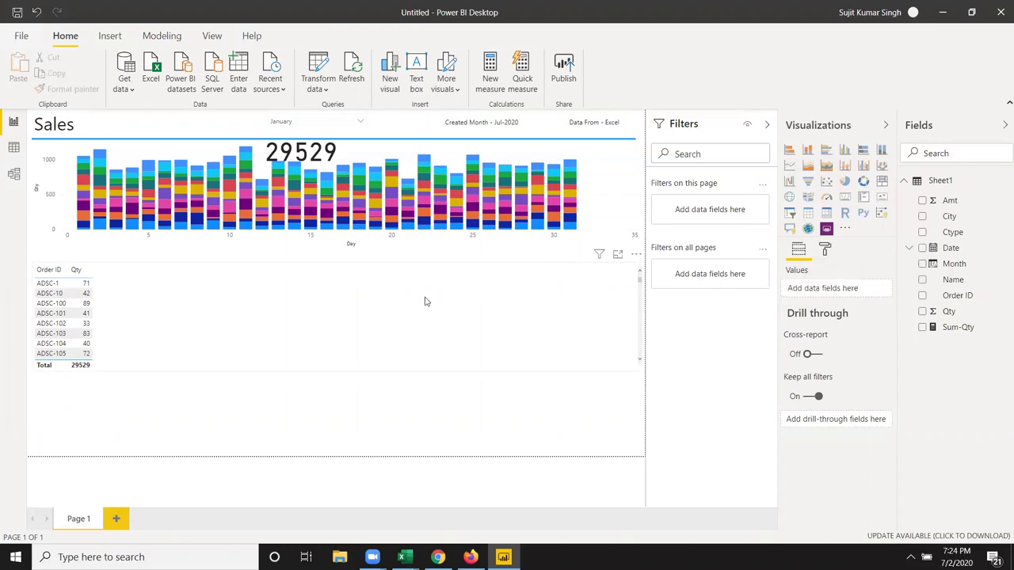
{"action": "left_click", "coordinate": [425, 301]}
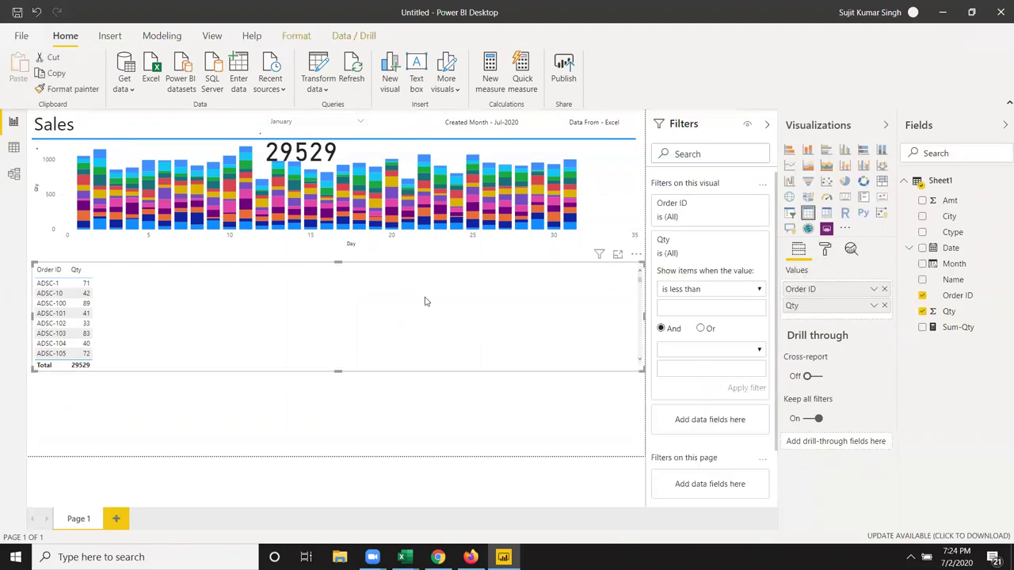
Browse the table's visual-level filters and expand the Order ID filter card.
{"action": "left_click", "coordinate": [763, 185]}
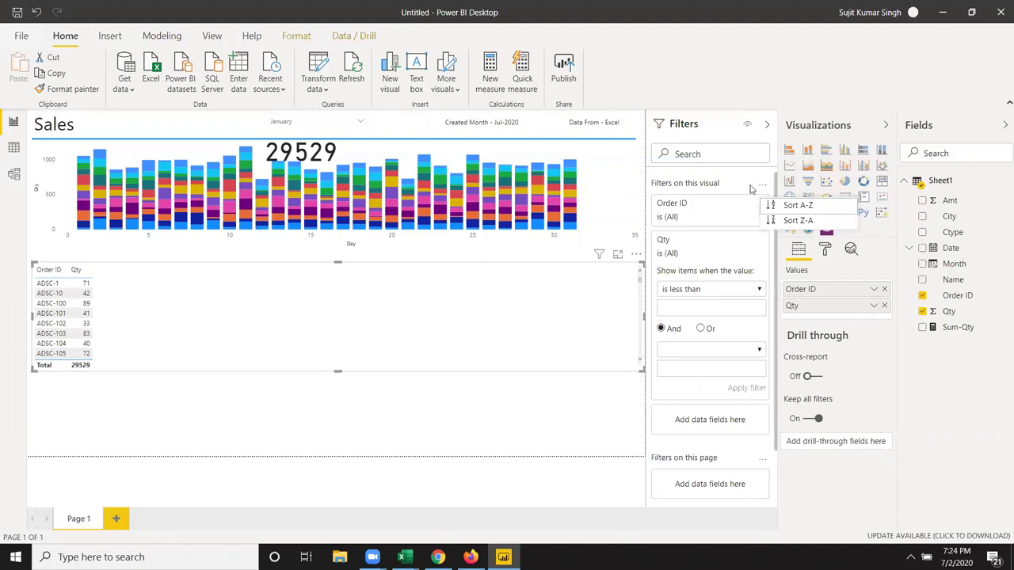
{"action": "left_click", "coordinate": [727, 181]}
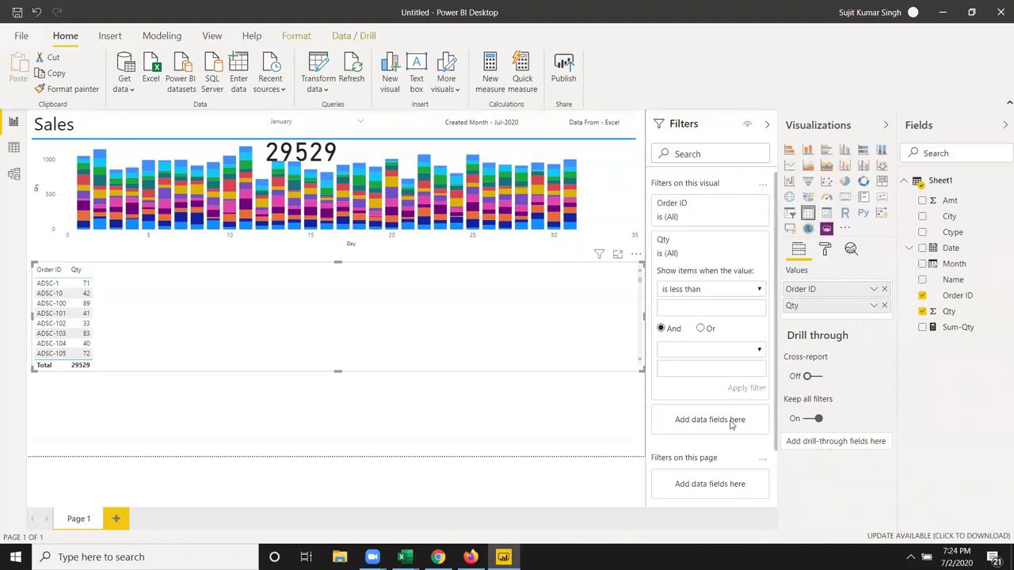
{"action": "scroll", "coordinate": [731, 426], "scroll_direction": "down", "scroll_amount": 2}
{"action": "scroll", "coordinate": [730, 419], "scroll_direction": "up", "scroll_amount": 2}
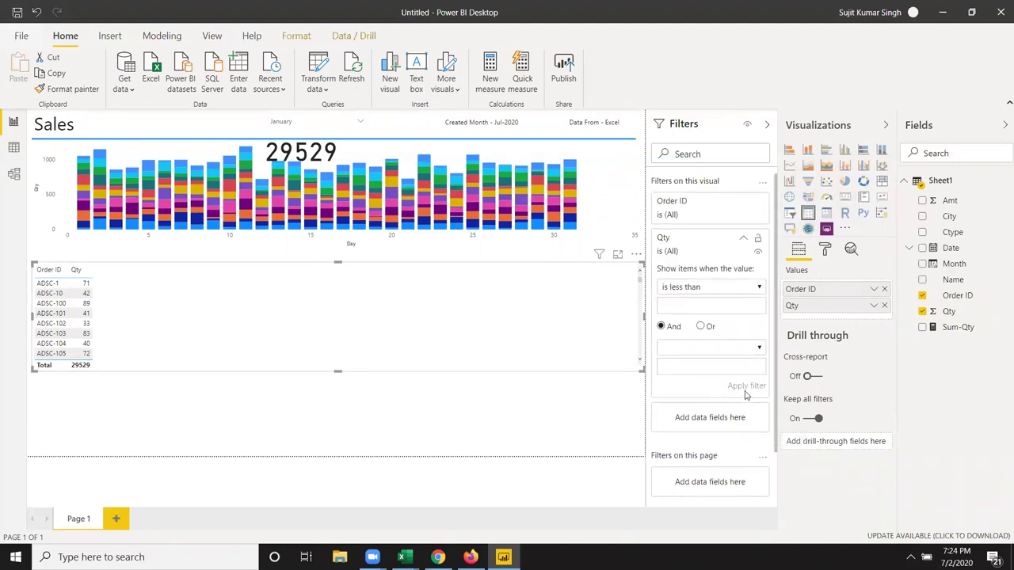
{"action": "left_click", "coordinate": [758, 350]}
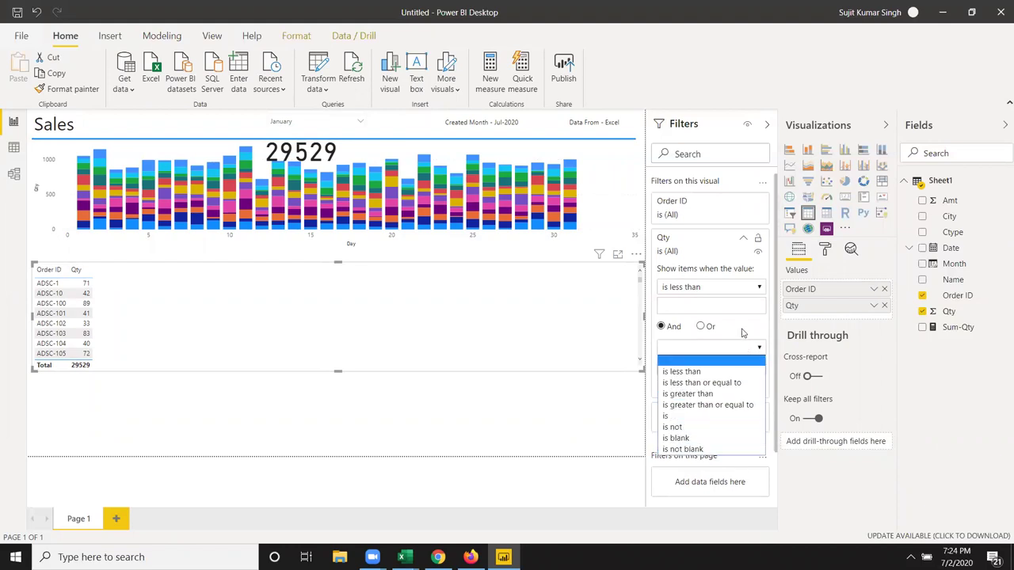
{"action": "left_click", "coordinate": [746, 339]}
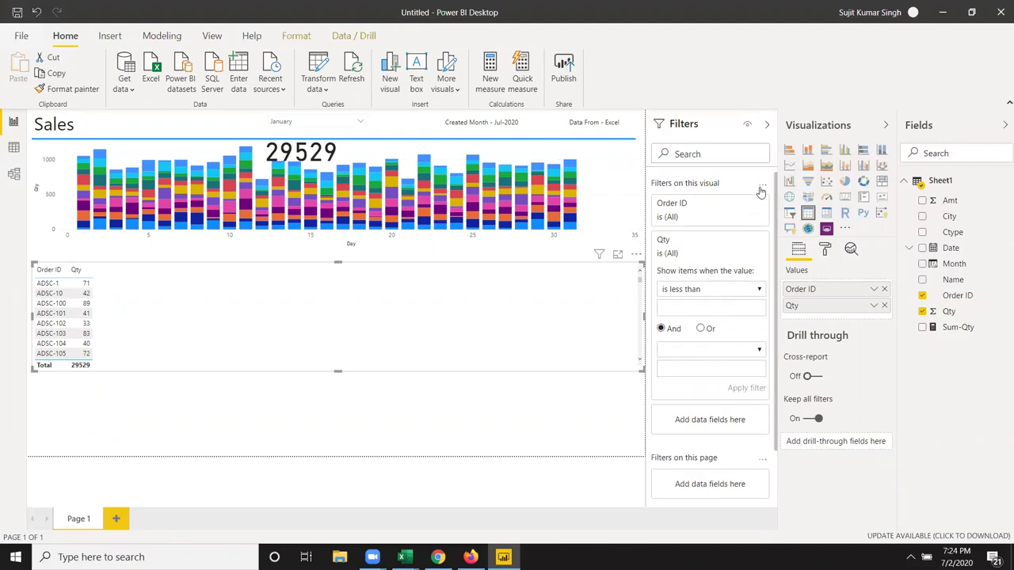
{"action": "left_click", "coordinate": [743, 207]}
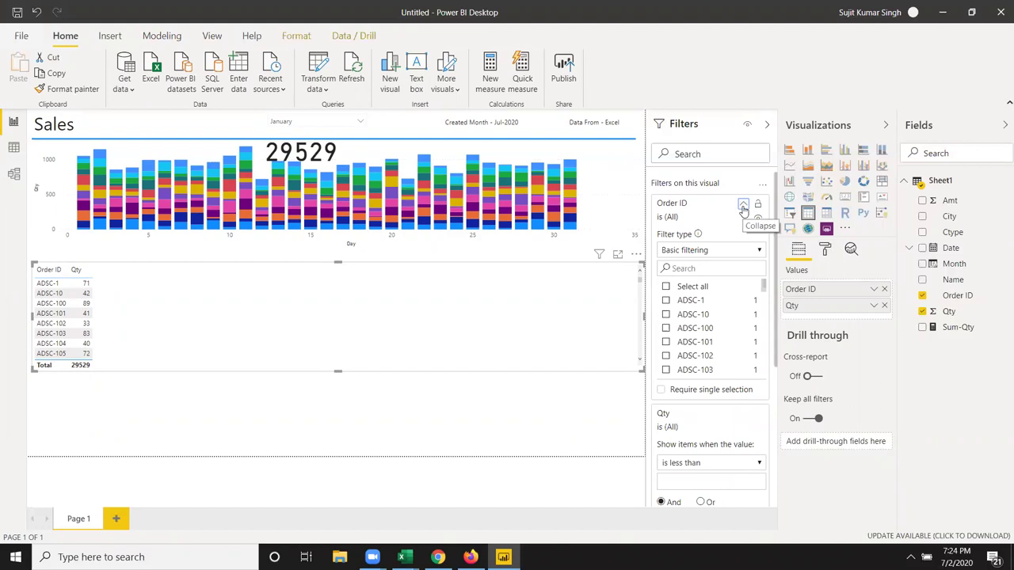
{"action": "left_click", "coordinate": [743, 206]}
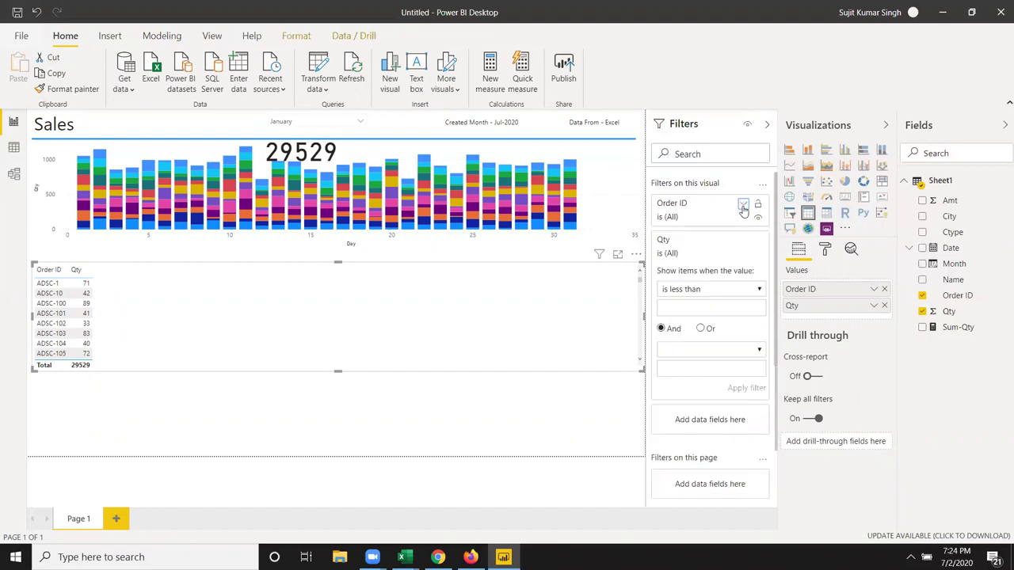
{"action": "left_click", "coordinate": [743, 206]}
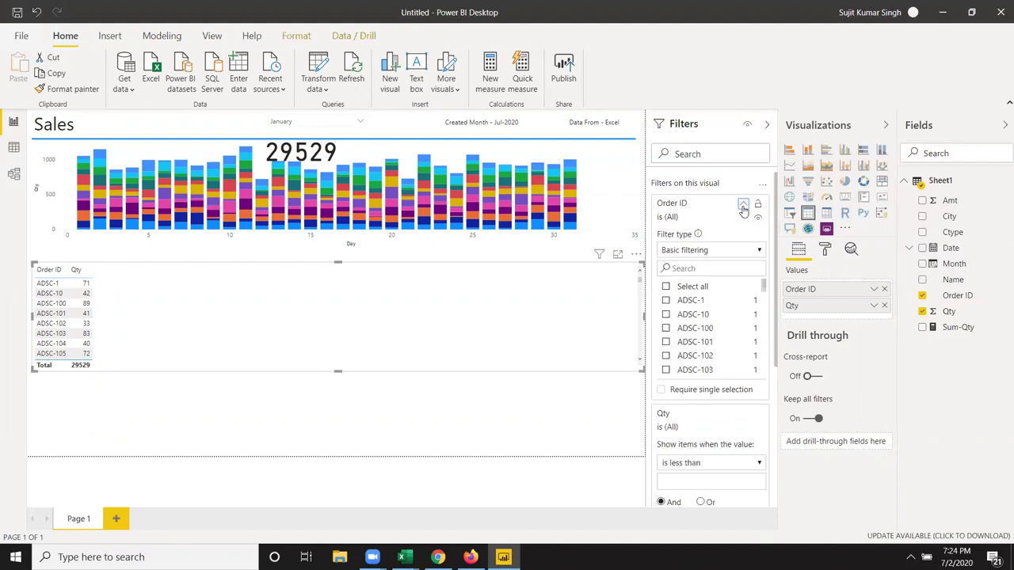
Set the Order ID filter type to Top N, showing Top items.
{"action": "left_click", "coordinate": [715, 251]}
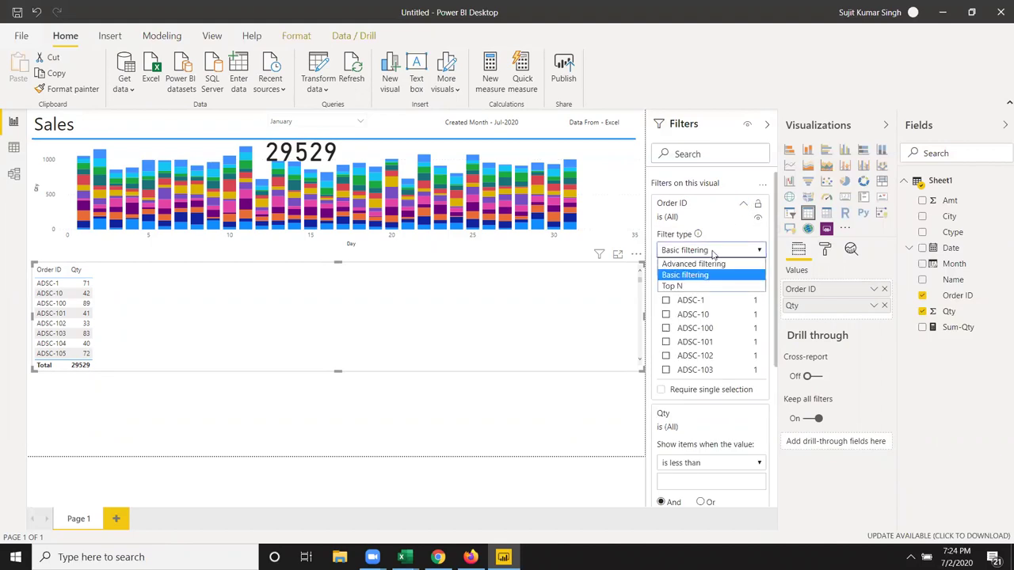
{"action": "left_click", "coordinate": [694, 289]}
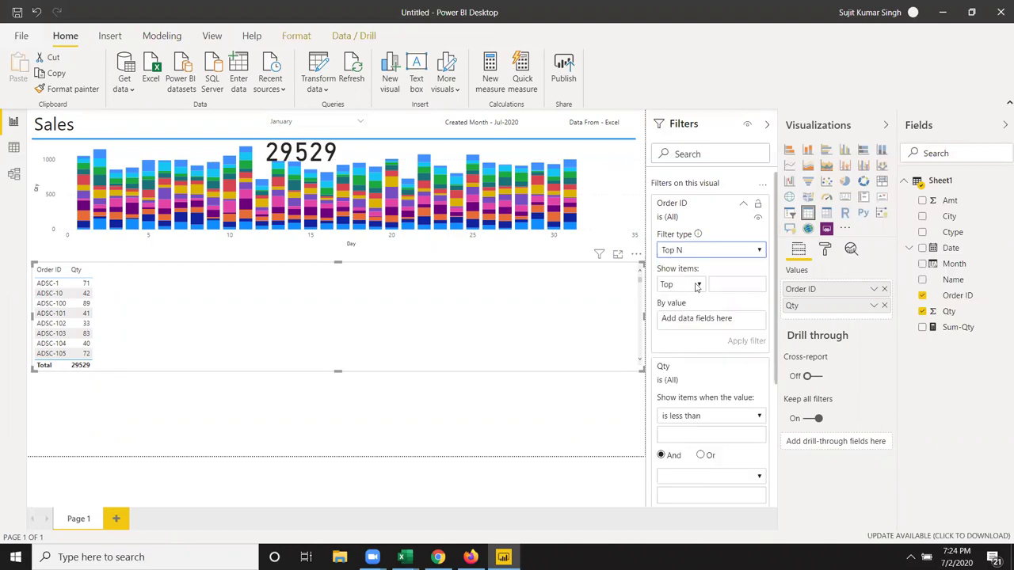
{"action": "left_click", "coordinate": [700, 286]}
{"action": "left_click", "coordinate": [693, 301]}
{"action": "type", "text": "10"}
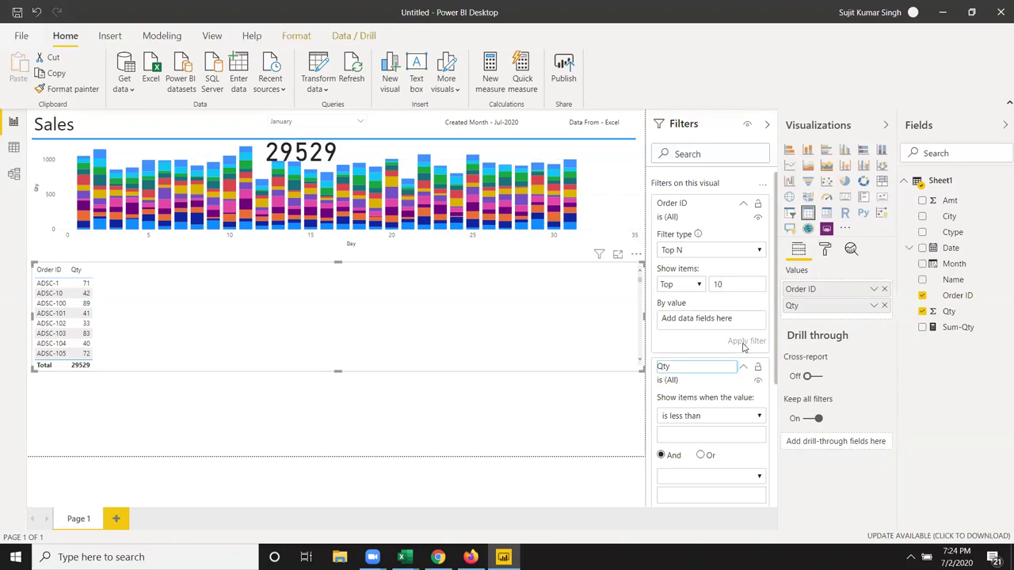
Resize the table into a narrow, taller box.
{"action": "left_click", "coordinate": [160, 396]}
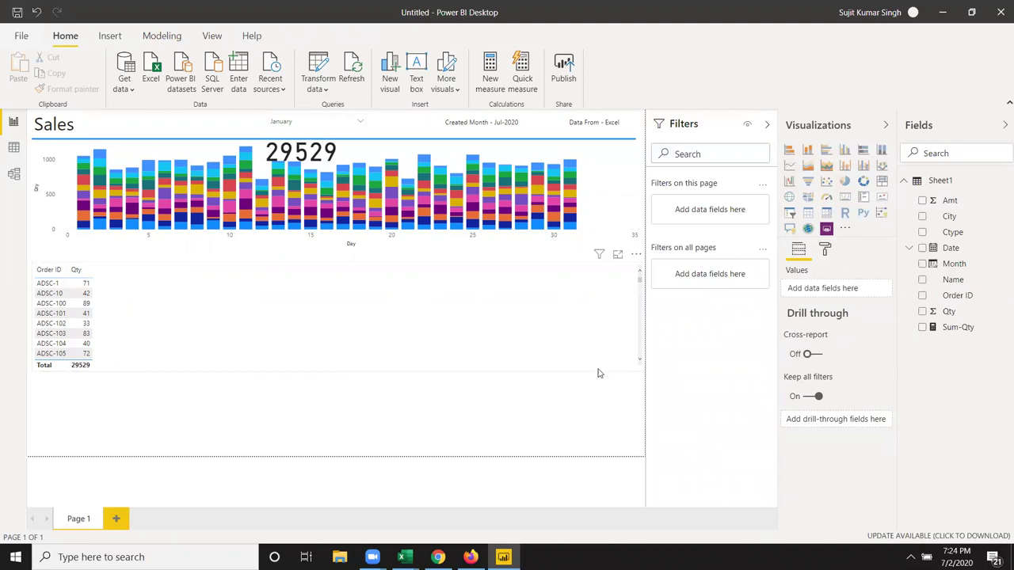
{"action": "left_click", "coordinate": [640, 371]}
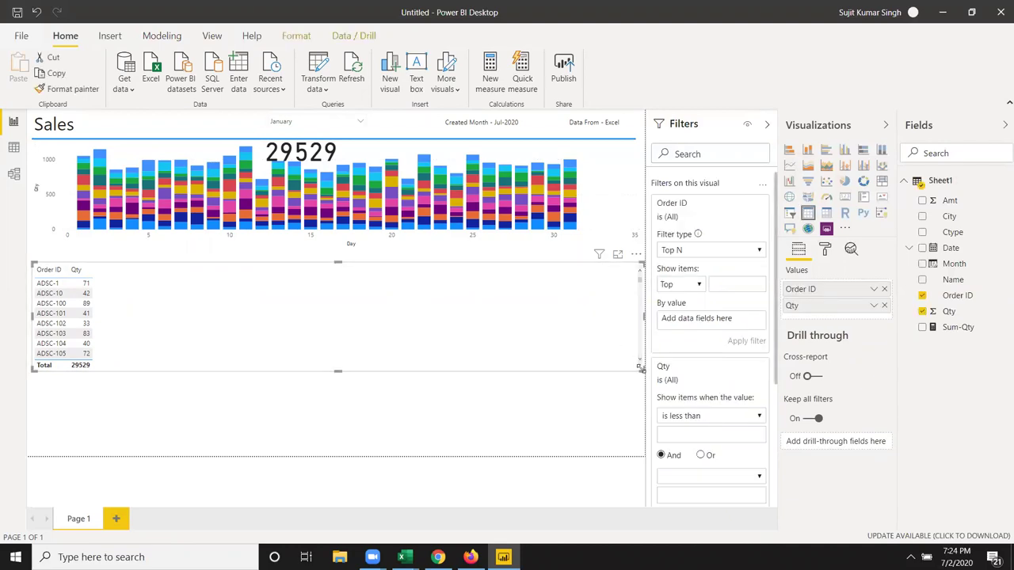
{"action": "mouse_move", "coordinate": [376, 346]}
{"action": "left_mouse_down"}
{"action": "mouse_move", "coordinate": [131, 402]}
{"action": "mouse_move", "coordinate": [135, 436]}
{"action": "left_mouse_up"}
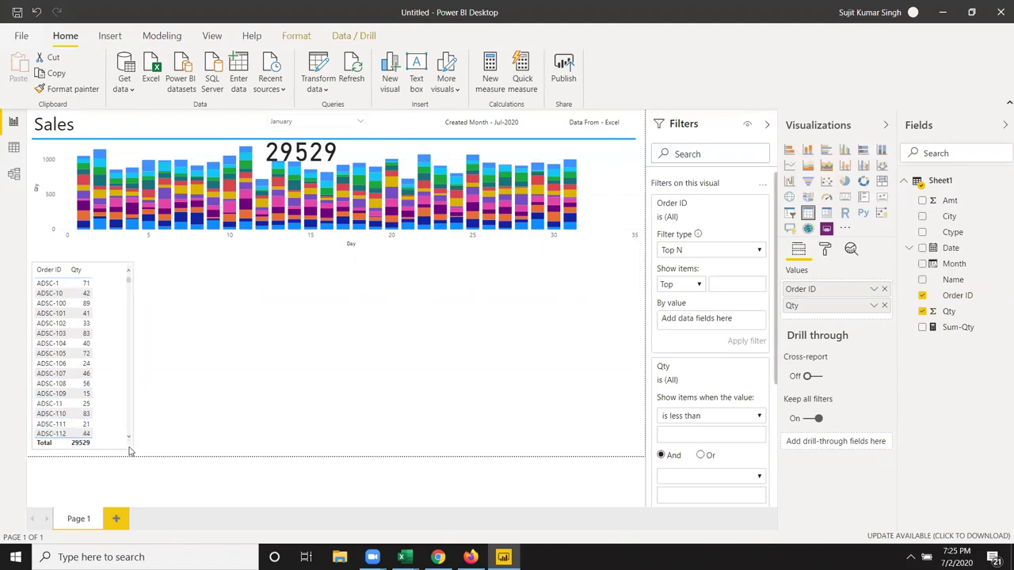
{"action": "left_click_drag", "start_coordinate": [135, 437], "coordinate": [163, 433]}
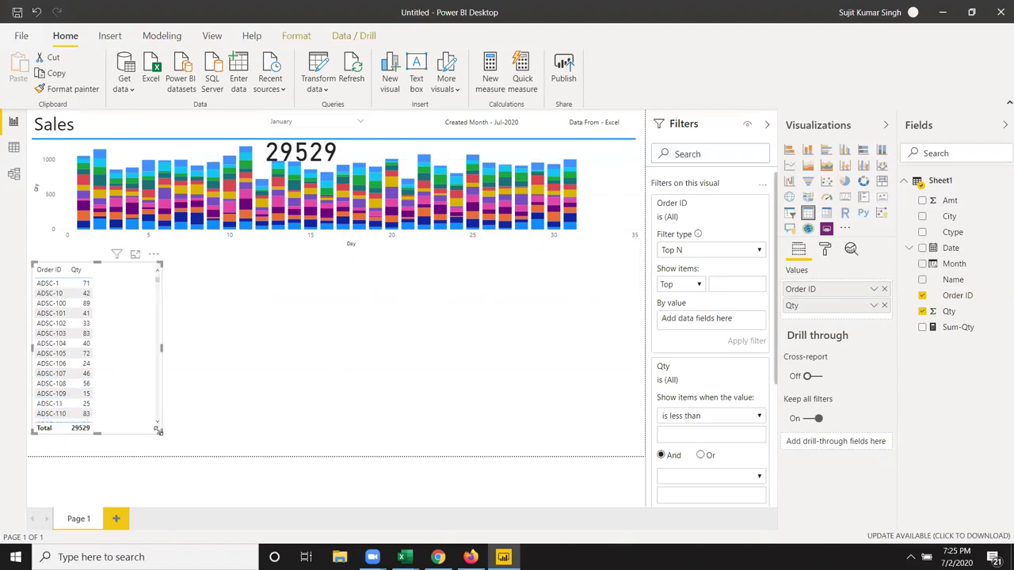
{"action": "mouse_move", "coordinate": [146, 295]}
{"action": "scroll", "coordinate": [151, 332], "scroll_direction": "down", "scroll_amount": 2}
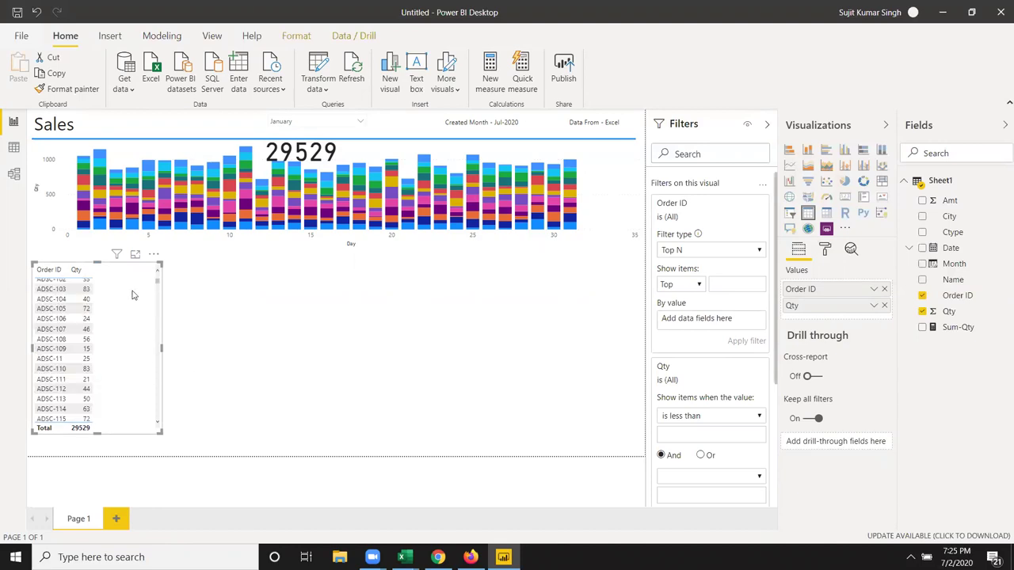
{"action": "mouse_move", "coordinate": [709, 269]}
{"action": "left_click", "coordinate": [737, 284]}
{"action": "type", "text": "10"}
Apply a Top 10 Order ID filter by Qty value, bringing the table total to 1161.
{"action": "key", "text": "Tab"}
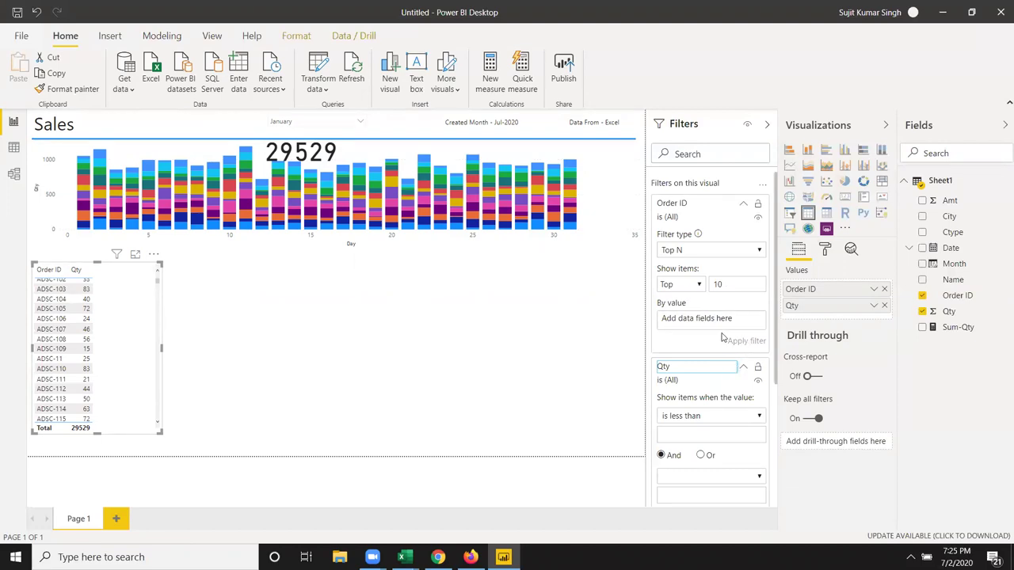
{"action": "scroll", "coordinate": [740, 356], "scroll_direction": "down", "scroll_amount": 5}
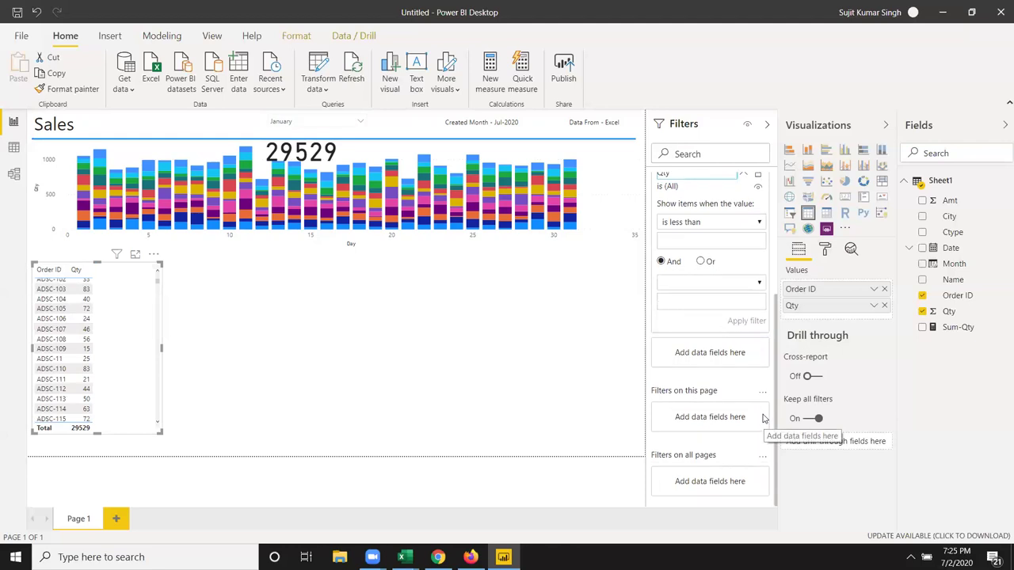
{"action": "scroll", "coordinate": [762, 418], "scroll_direction": "up", "scroll_amount": 5}
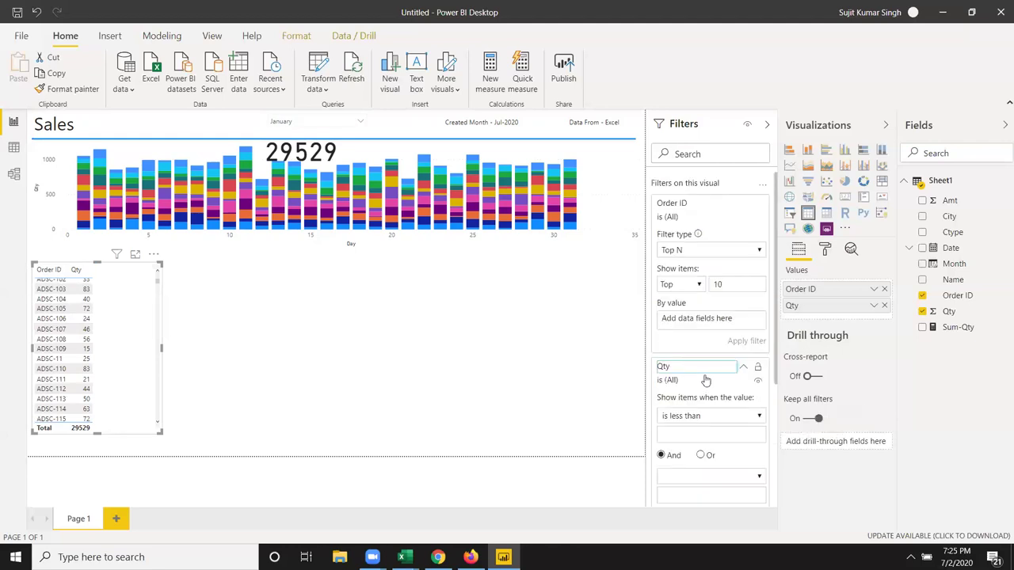
{"action": "scroll", "coordinate": [706, 381], "scroll_direction": "down", "scroll_amount": 3}
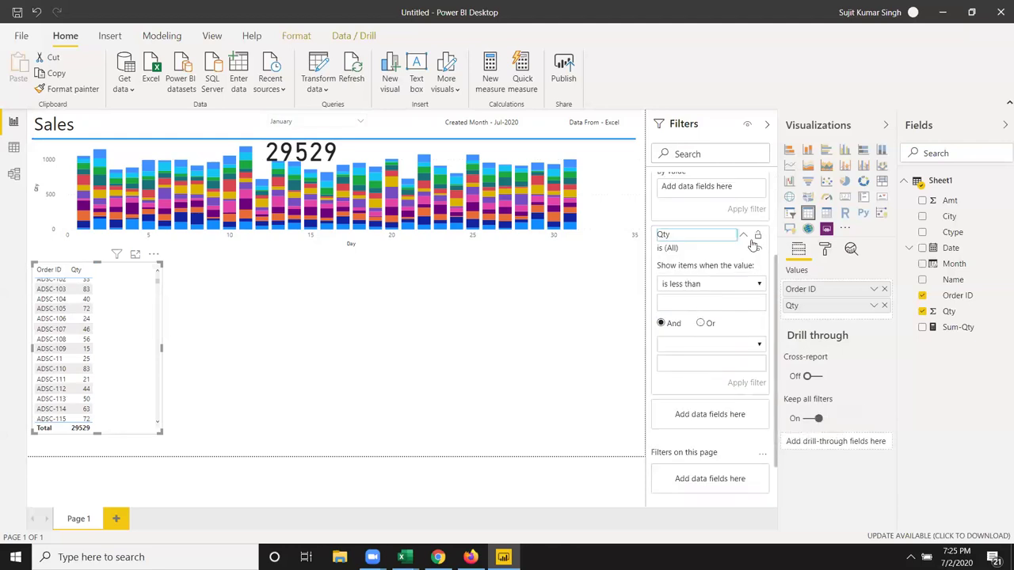
{"action": "scroll", "coordinate": [743, 297], "scroll_direction": "up", "scroll_amount": 3}
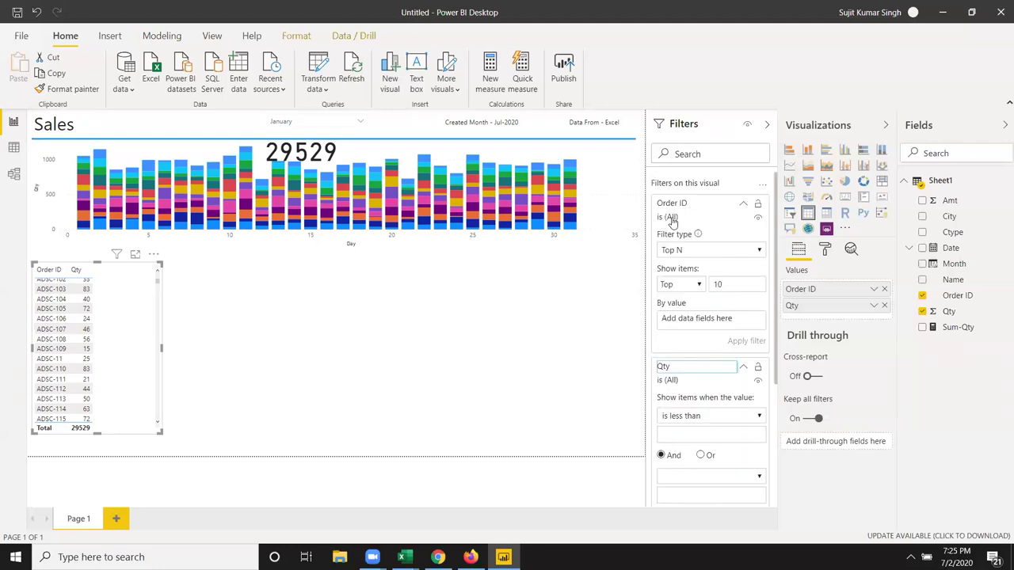
{"action": "left_click", "coordinate": [742, 205]}
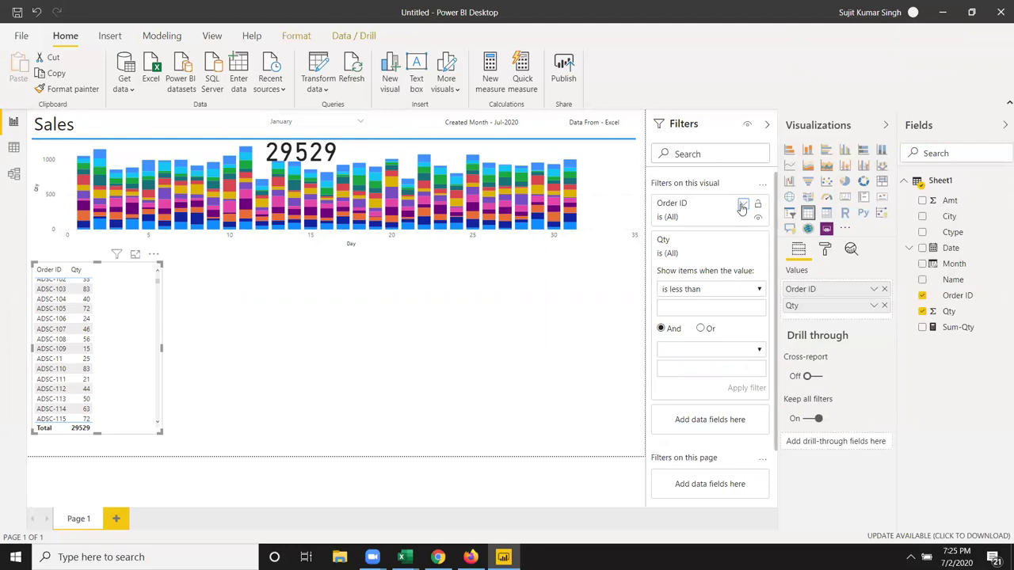
{"action": "left_click", "coordinate": [743, 205]}
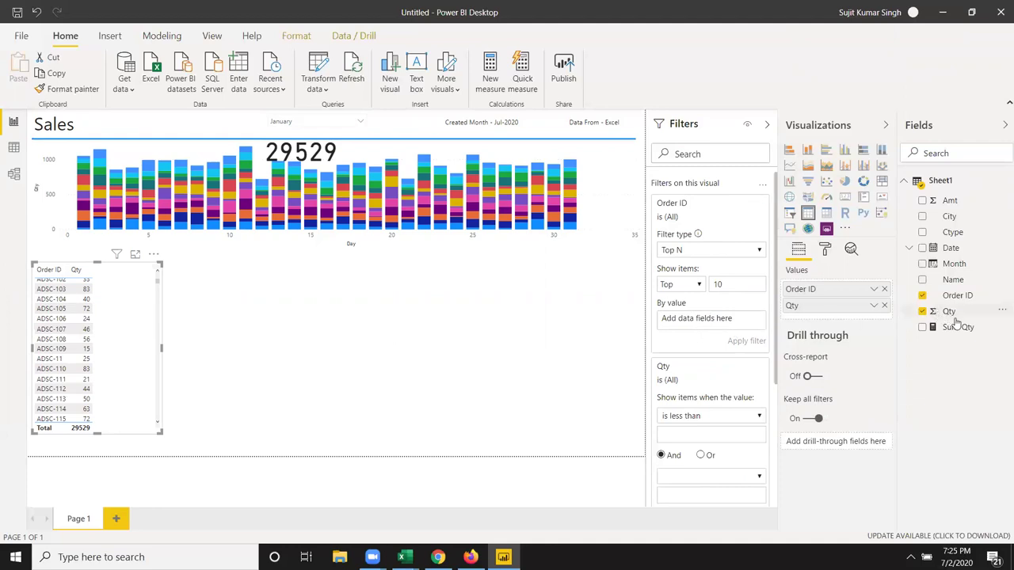
{"action": "mouse_move", "coordinate": [950, 316]}
{"action": "left_mouse_down"}
{"action": "mouse_move", "coordinate": [786, 332]}
{"action": "mouse_move", "coordinate": [721, 321]}
{"action": "left_mouse_up"}
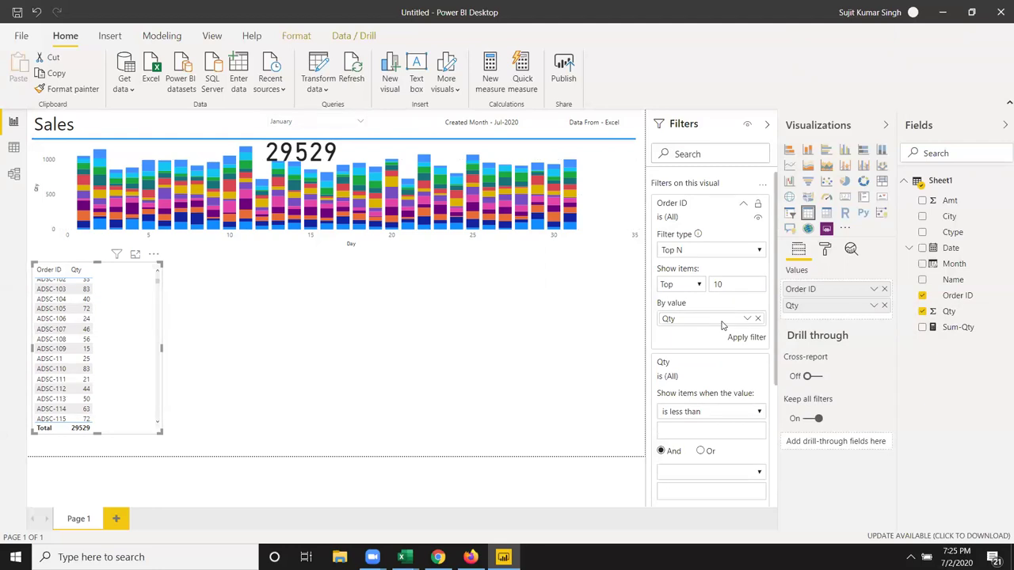
{"action": "left_click", "coordinate": [750, 338]}
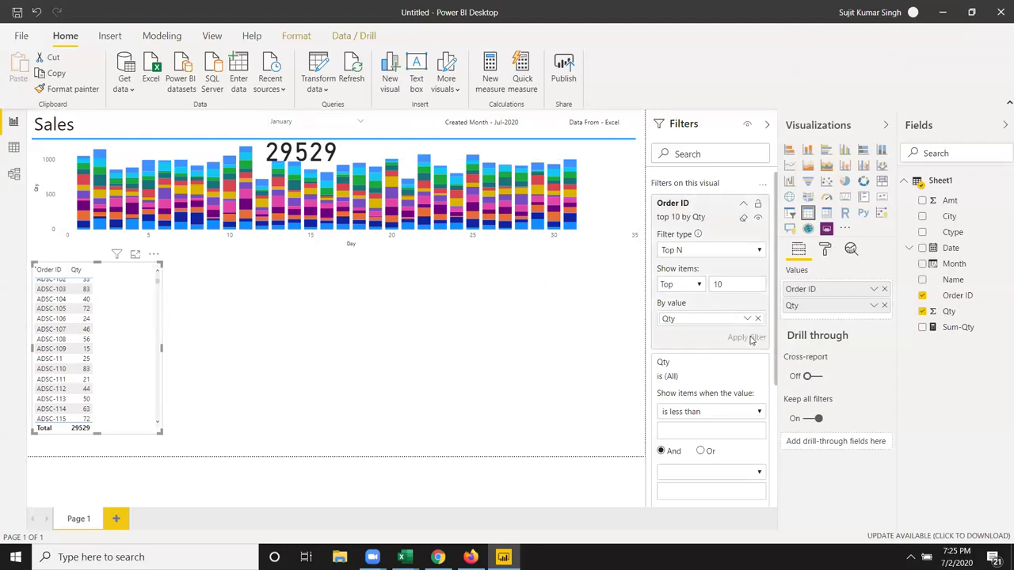
{"action": "left_click", "coordinate": [213, 353]}
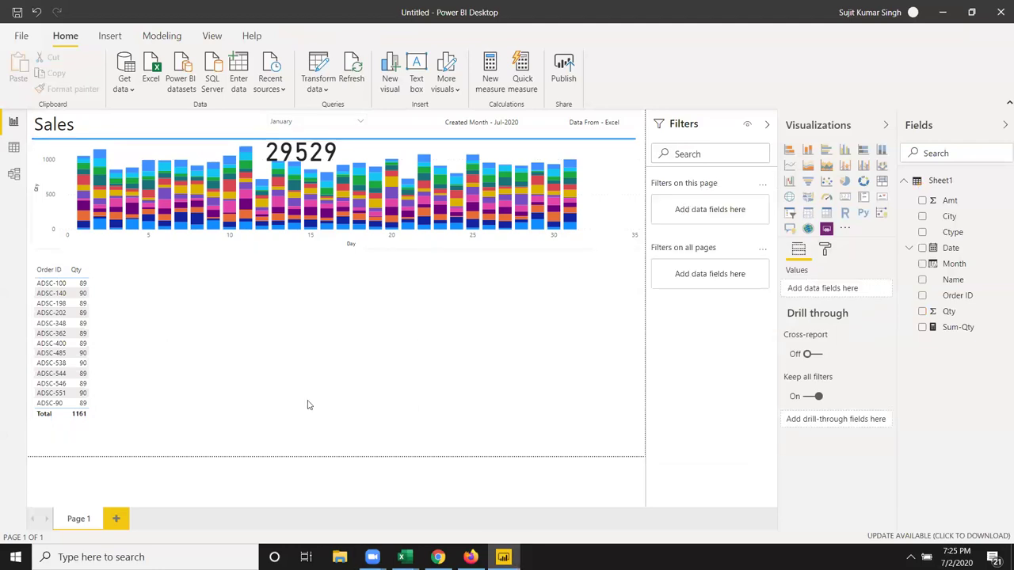
Reorder the Filters pane cards from Z to A.
{"action": "mouse_move", "coordinate": [97, 344]}
{"action": "left_click", "coordinate": [146, 433]}
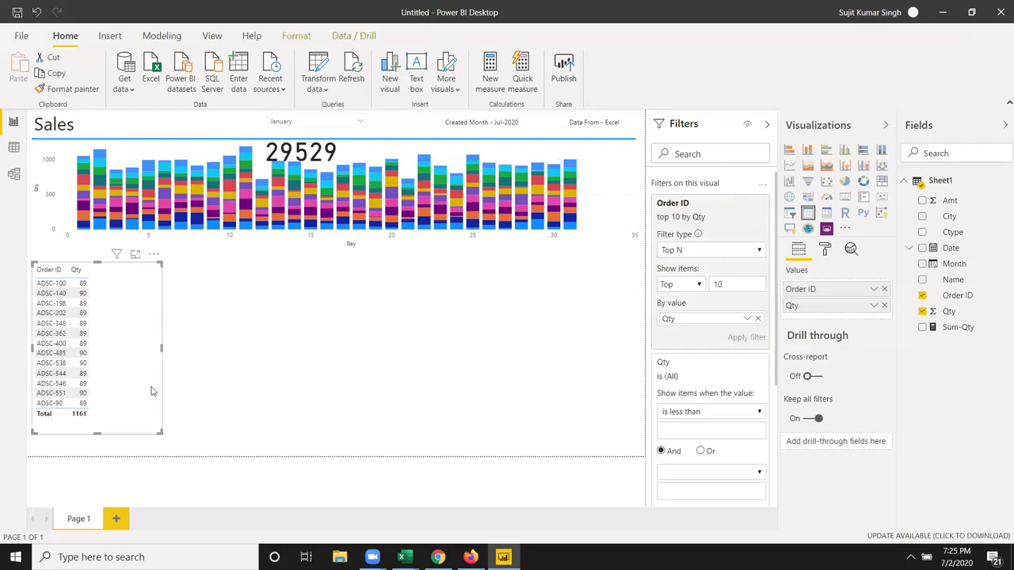
{"action": "left_click", "coordinate": [764, 187]}
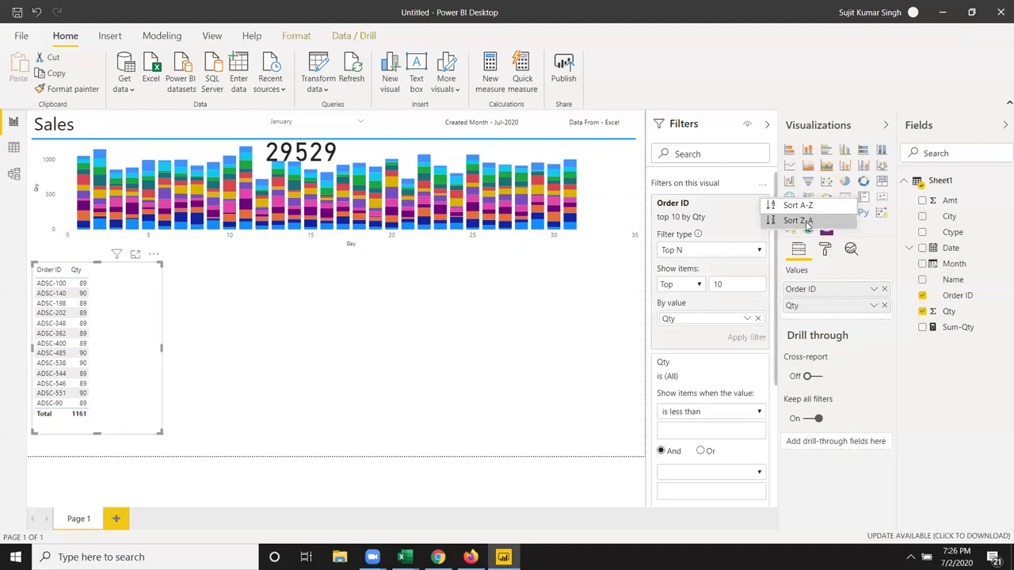
{"action": "left_click", "coordinate": [804, 221]}
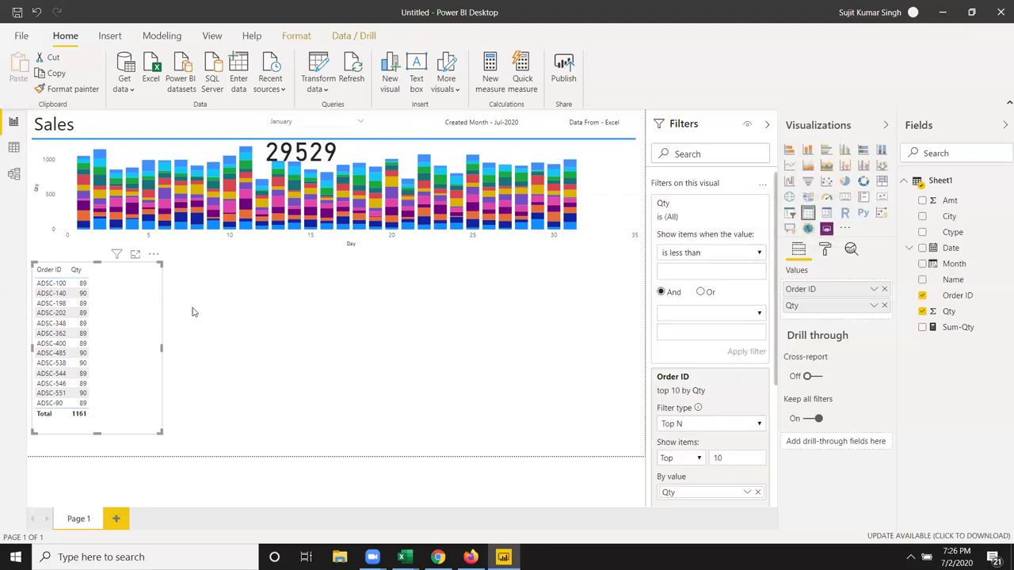
Sort the top-10 table by Qty descending so the 90-quantity orders come first, and nudge it slightly left.
{"action": "left_click", "coordinate": [154, 253]}
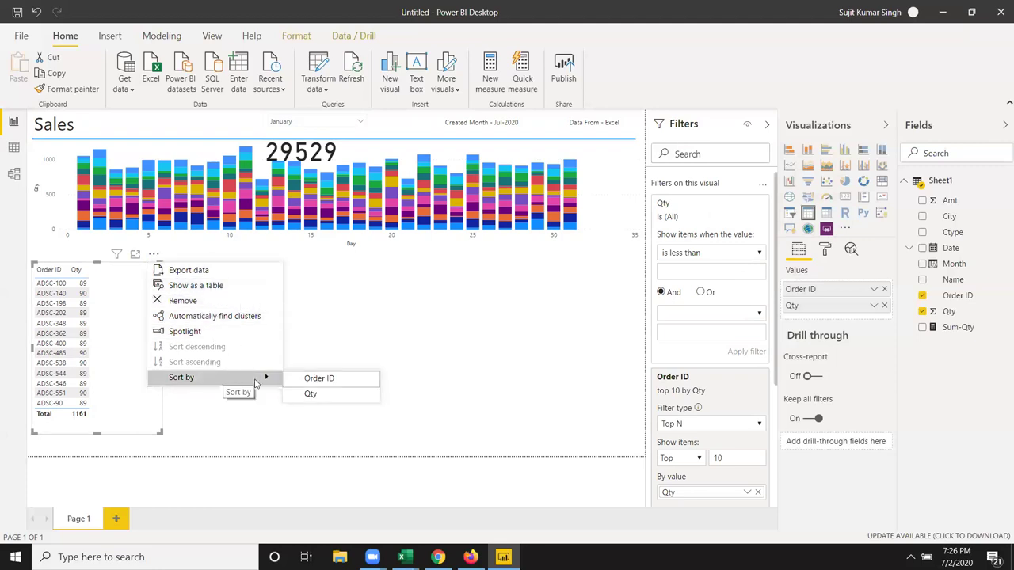
{"action": "left_click", "coordinate": [317, 395]}
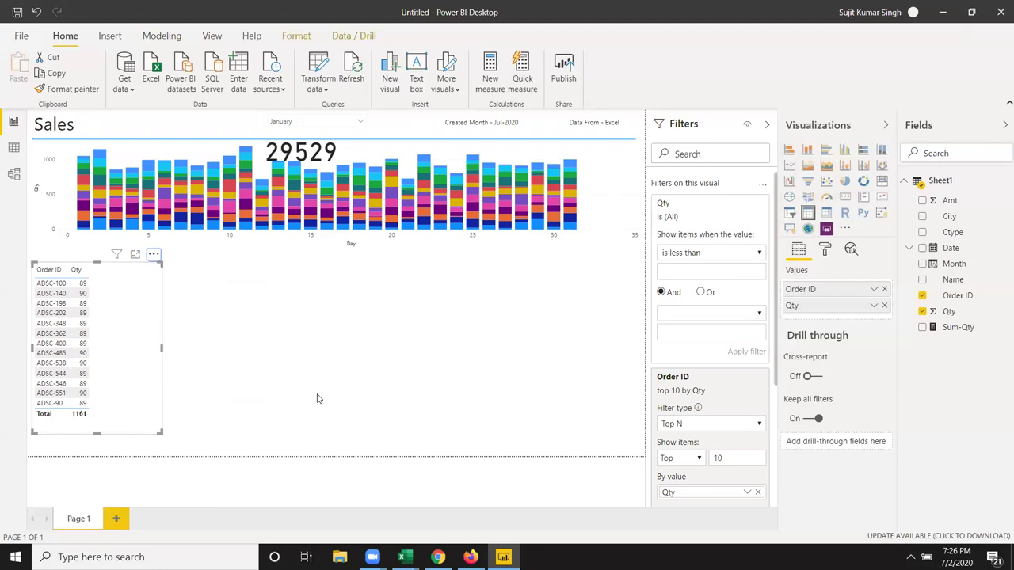
{"action": "left_click", "coordinate": [211, 346]}
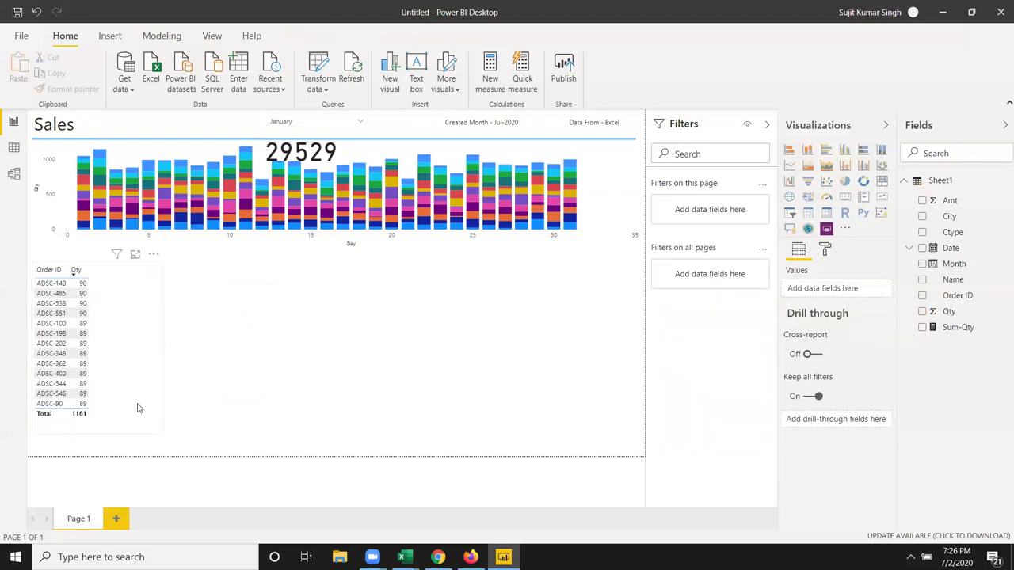
{"action": "left_click", "coordinate": [163, 433]}
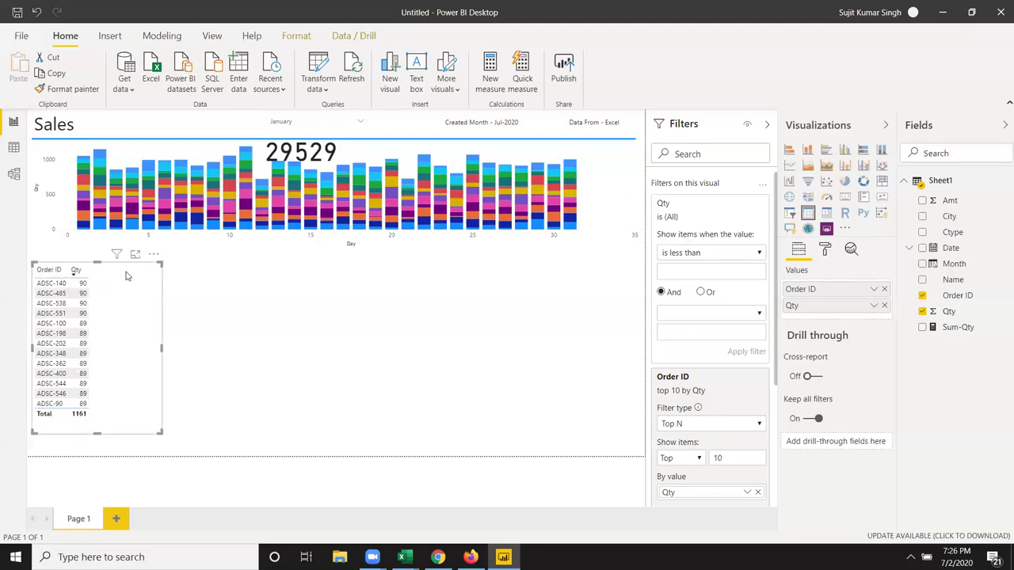
{"action": "left_click", "coordinate": [164, 282]}
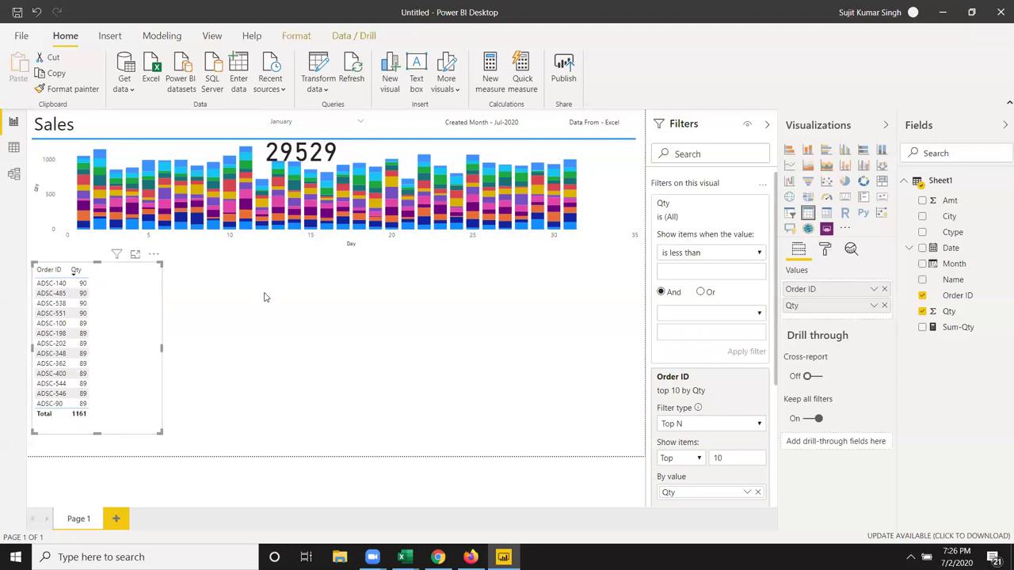
{"action": "left_click", "coordinate": [131, 286]}
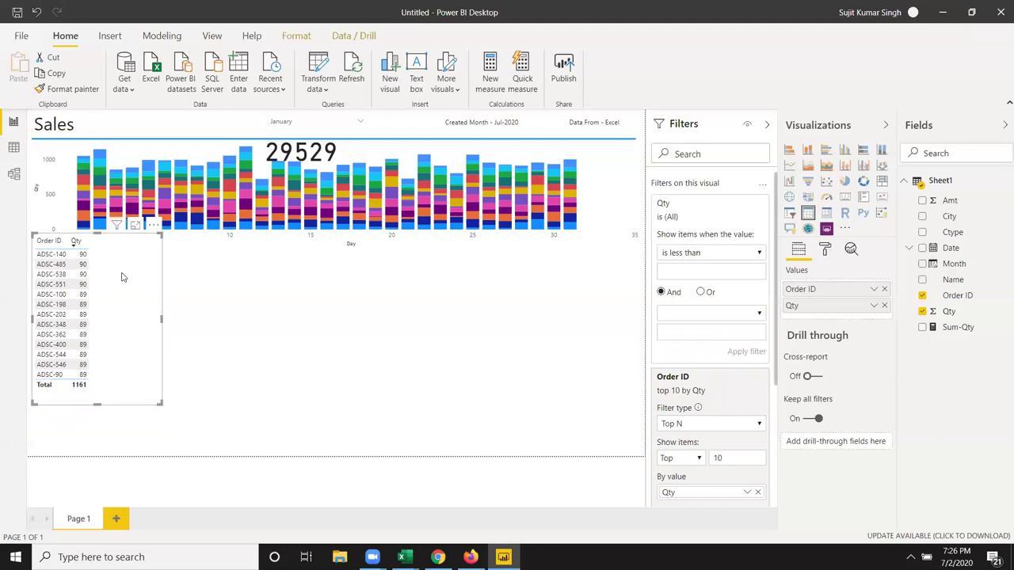
{"action": "left_click_drag", "start_coordinate": [122, 276], "coordinate": [118, 276]}
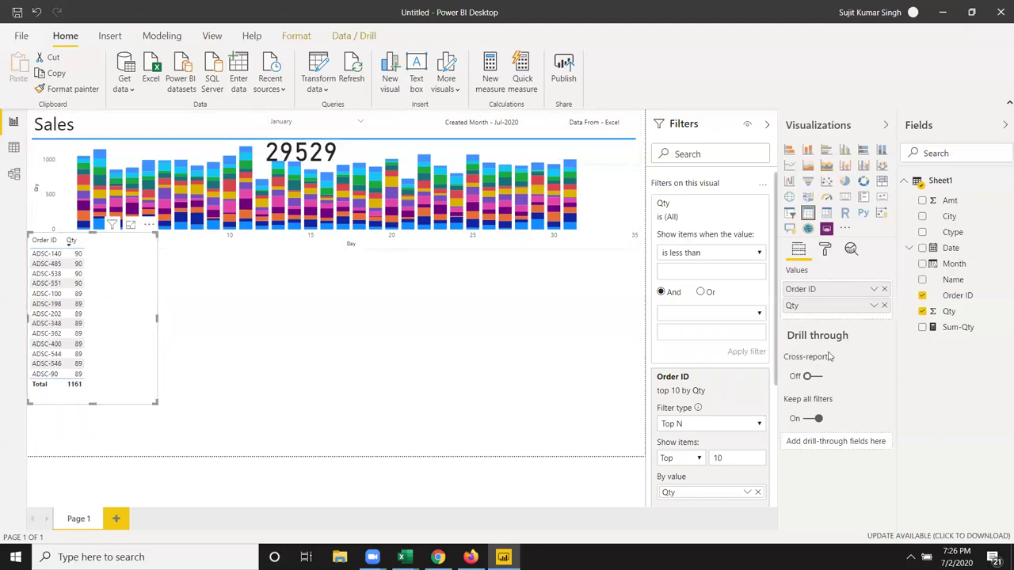
Collapse the Filters pane and set the top-10 table's Values text size to 12 pt.
{"action": "left_click", "coordinate": [767, 125]}
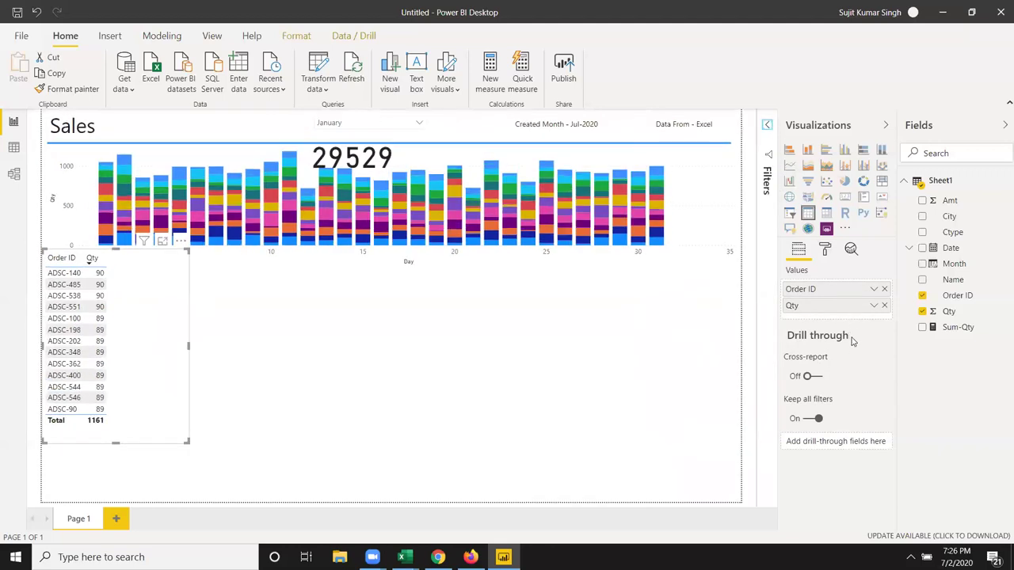
{"action": "left_click", "coordinate": [825, 251]}
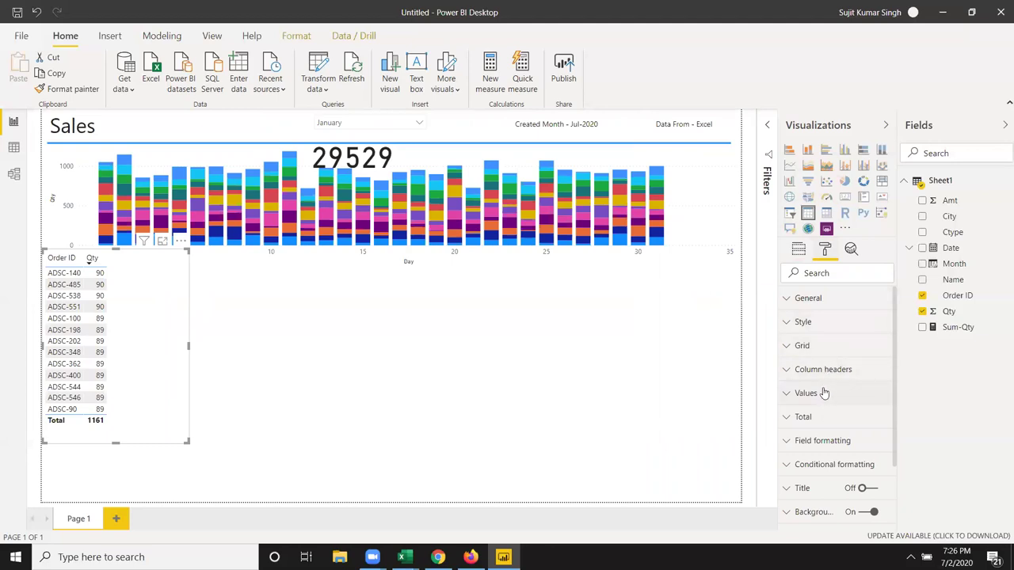
{"action": "left_click", "coordinate": [822, 305]}
{"action": "scroll", "coordinate": [855, 399], "scroll_direction": "down", "scroll_amount": 5}
{"action": "scroll", "coordinate": [857, 402], "scroll_direction": "up", "scroll_amount": 2}
{"action": "scroll", "coordinate": [857, 402], "scroll_direction": "down", "scroll_amount": 2}
{"action": "scroll", "coordinate": [857, 403], "scroll_direction": "down", "scroll_amount": 2}
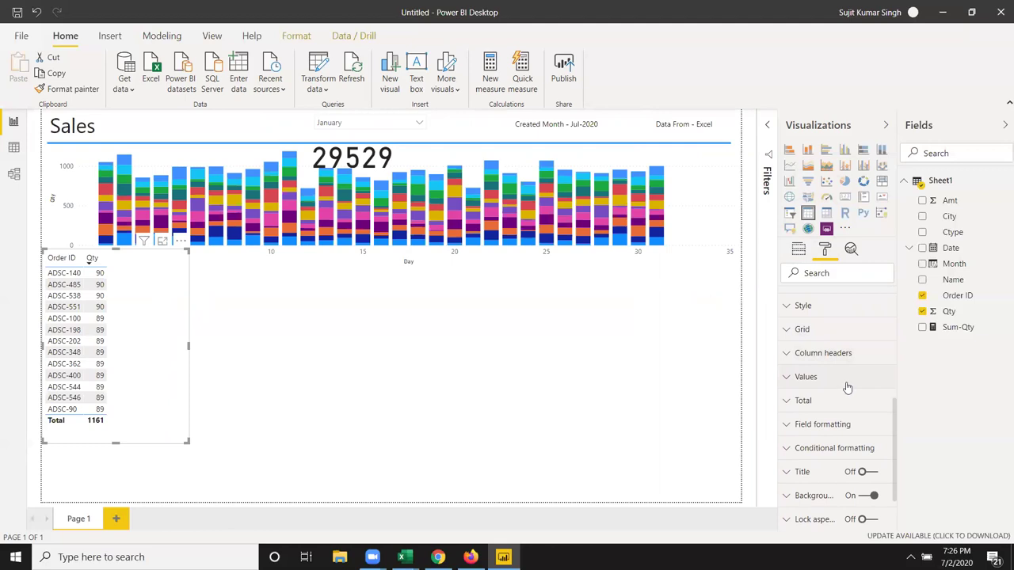
{"action": "left_click", "coordinate": [847, 386]}
{"action": "scroll", "coordinate": [847, 386], "scroll_direction": "down", "scroll_amount": 3}
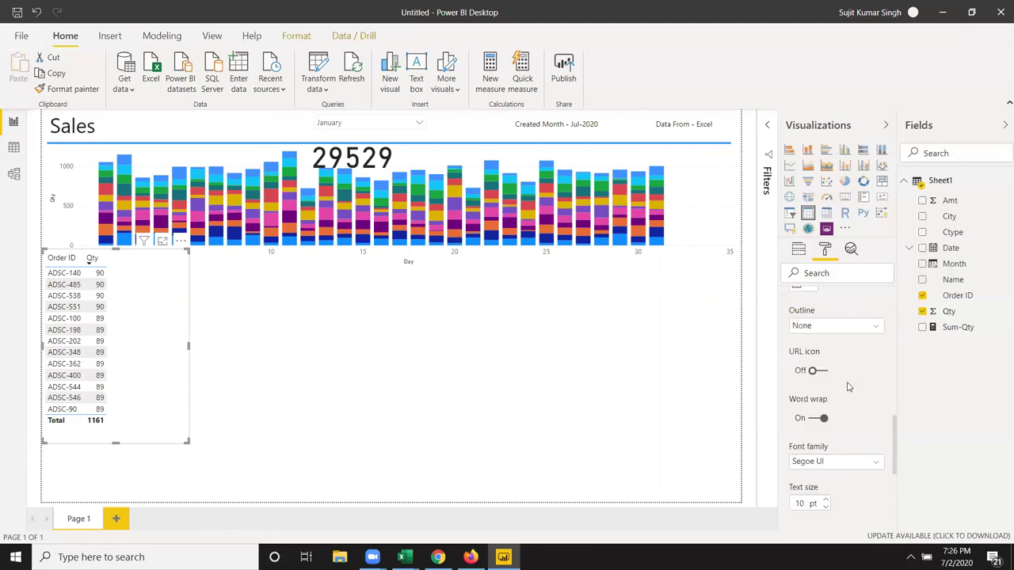
{"action": "scroll", "coordinate": [848, 387], "scroll_direction": "up", "scroll_amount": 1}
{"action": "scroll", "coordinate": [847, 386], "scroll_direction": "down", "scroll_amount": 2}
{"action": "scroll", "coordinate": [847, 386], "scroll_direction": "down", "scroll_amount": 1}
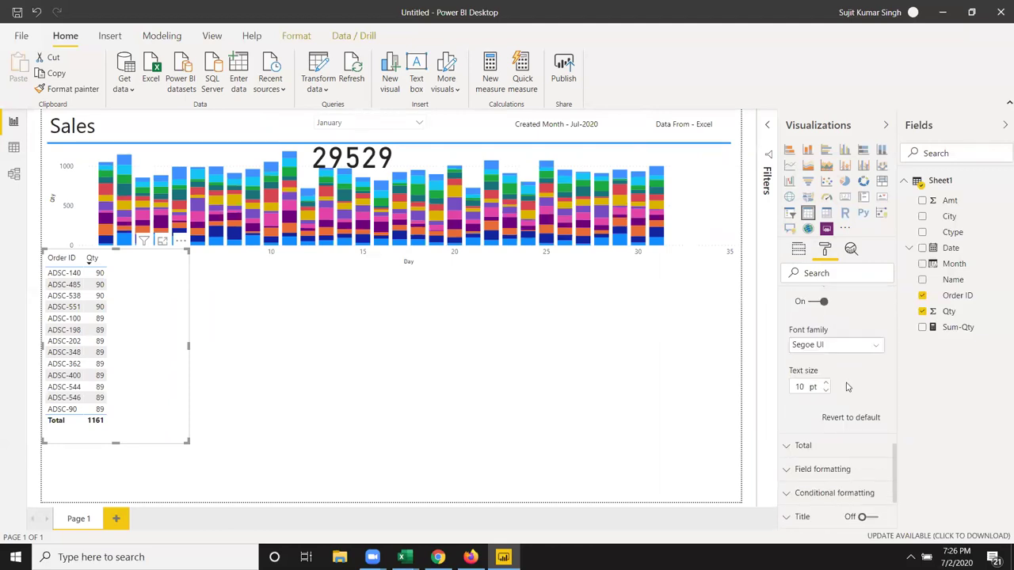
{"action": "left_click", "coordinate": [825, 368]}
{"action": "left_click", "coordinate": [825, 369]}
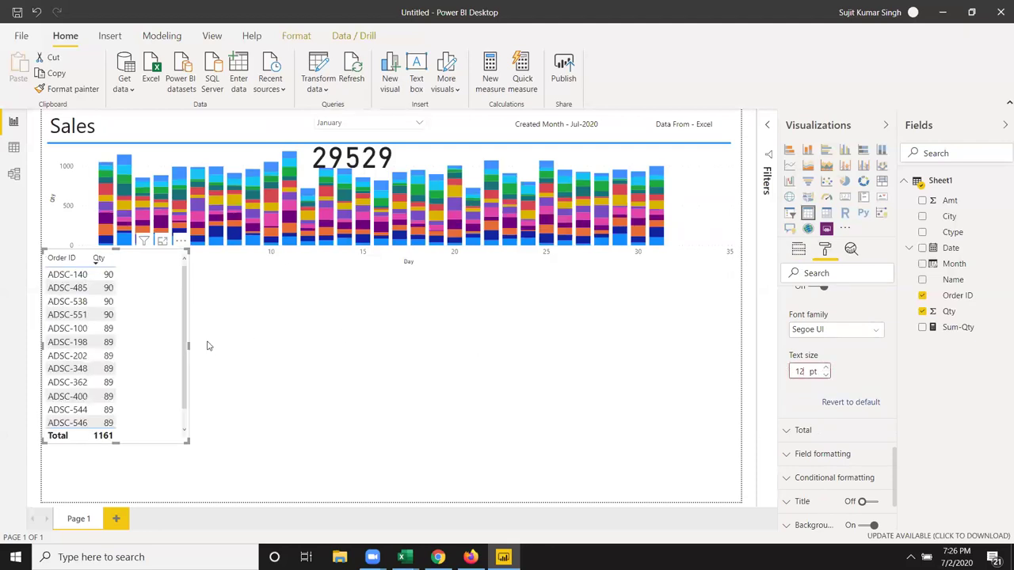
Resize the top-10 table into a shorter, compact box.
{"action": "left_click_drag", "start_coordinate": [188, 348], "coordinate": [252, 347]}
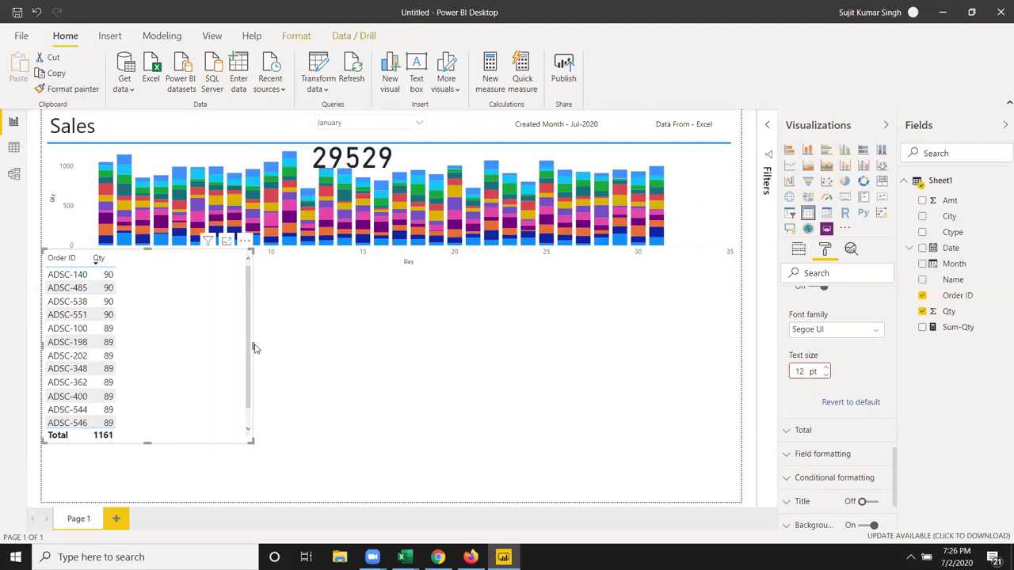
{"action": "left_click_drag", "start_coordinate": [253, 345], "coordinate": [195, 354]}
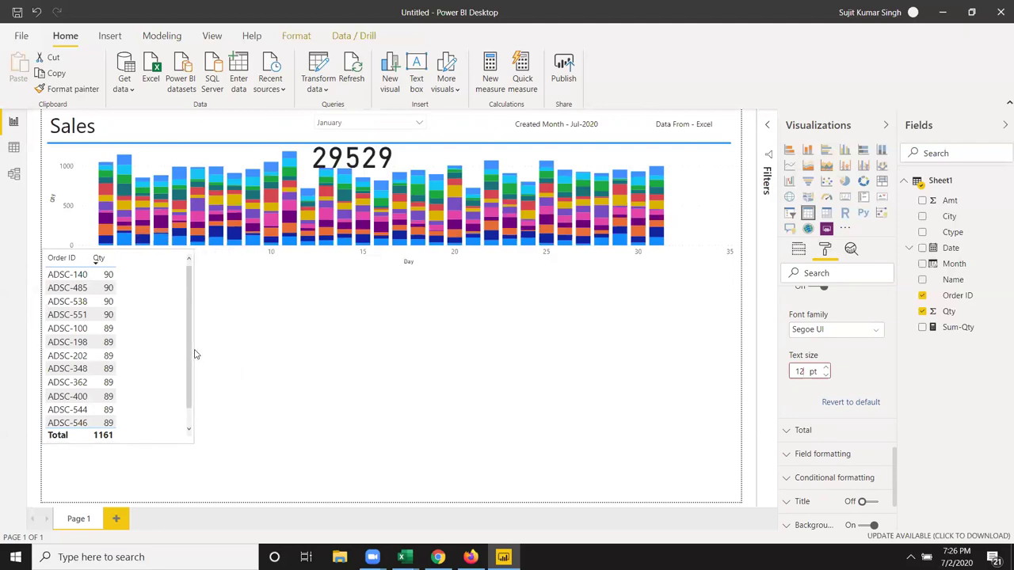
{"action": "left_click", "coordinate": [193, 436]}
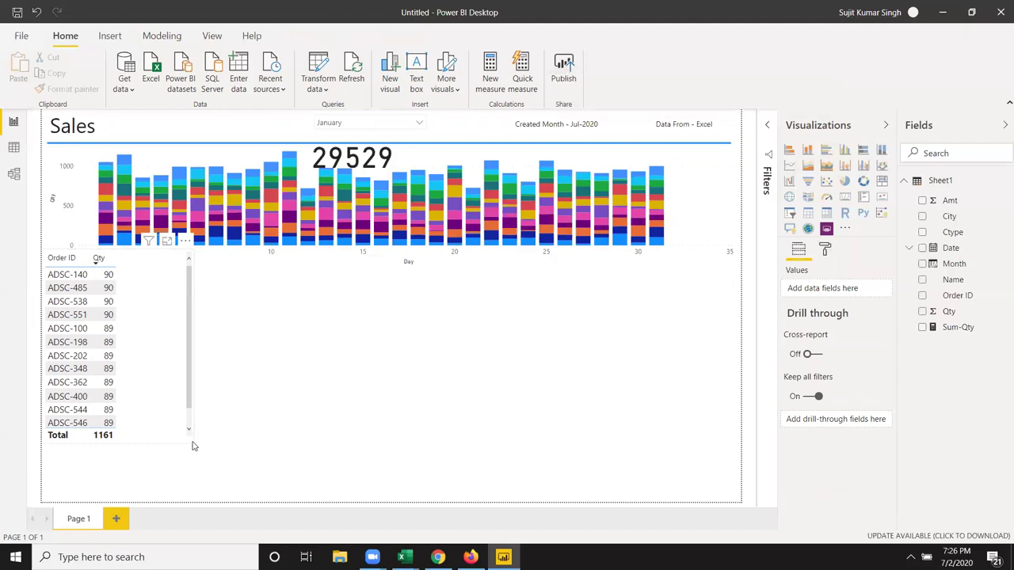
{"action": "mouse_move", "coordinate": [190, 442]}
{"action": "left_mouse_down"}
{"action": "mouse_move", "coordinate": [209, 421]}
{"action": "mouse_move", "coordinate": [280, 387]}
{"action": "mouse_move", "coordinate": [185, 370]}
{"action": "mouse_move", "coordinate": [140, 376]}
{"action": "mouse_move", "coordinate": [130, 387]}
{"action": "left_mouse_up"}
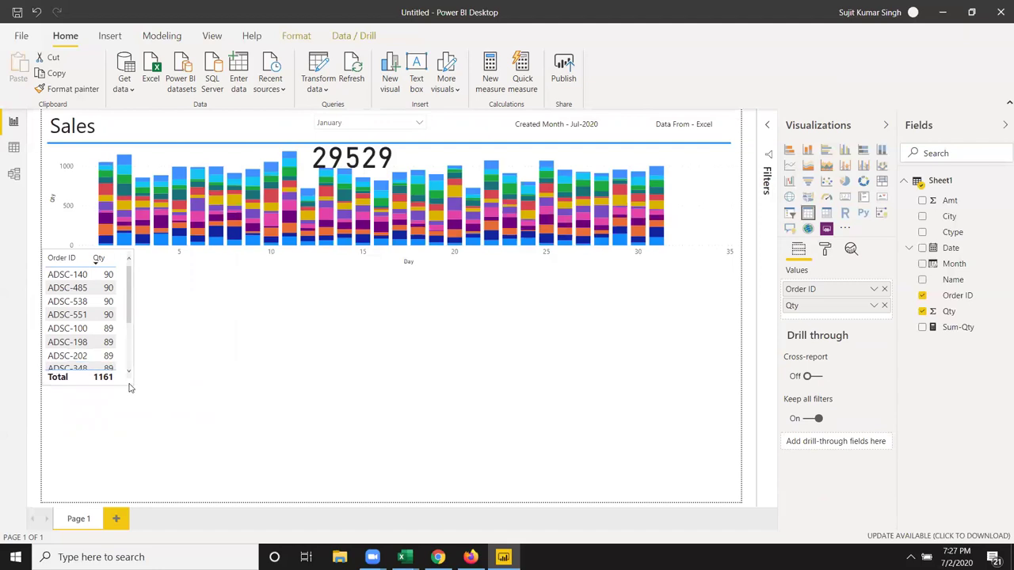
Add a donut chart on the right of the page and make the top-10 table taller.
{"action": "left_click", "coordinate": [168, 417]}
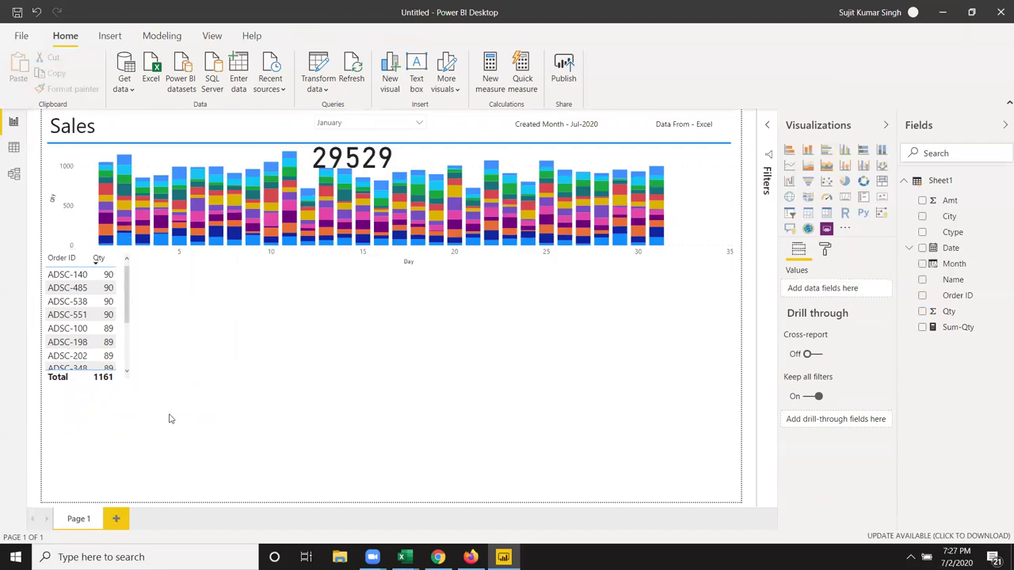
{"action": "left_click", "coordinate": [846, 182]}
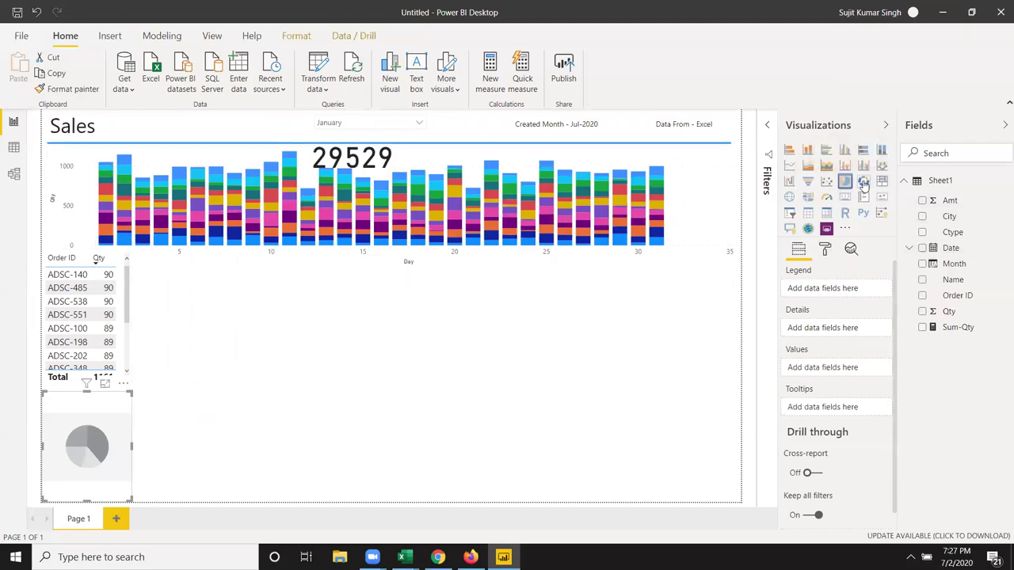
{"action": "left_click", "coordinate": [863, 184]}
{"action": "mouse_move", "coordinate": [105, 417]}
{"action": "left_mouse_down"}
{"action": "mouse_move", "coordinate": [344, 293]}
{"action": "mouse_move", "coordinate": [271, 293]}
{"action": "mouse_move", "coordinate": [696, 294]}
{"action": "mouse_move", "coordinate": [715, 279]}
{"action": "left_mouse_up"}
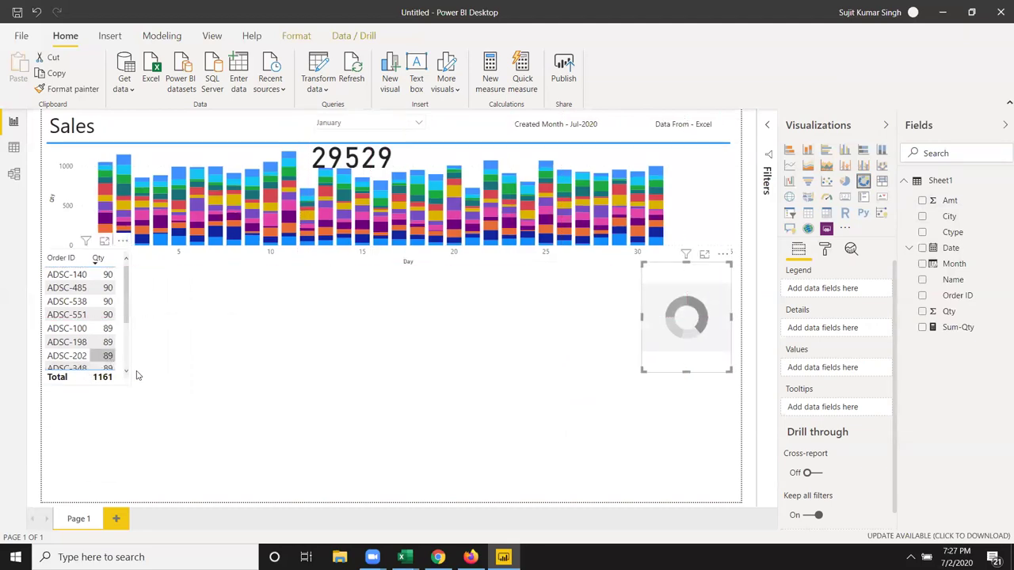
{"action": "mouse_move", "coordinate": [129, 385]}
{"action": "left_mouse_down"}
{"action": "mouse_move", "coordinate": [125, 467]}
{"action": "mouse_move", "coordinate": [124, 456]}
{"action": "left_mouse_up"}
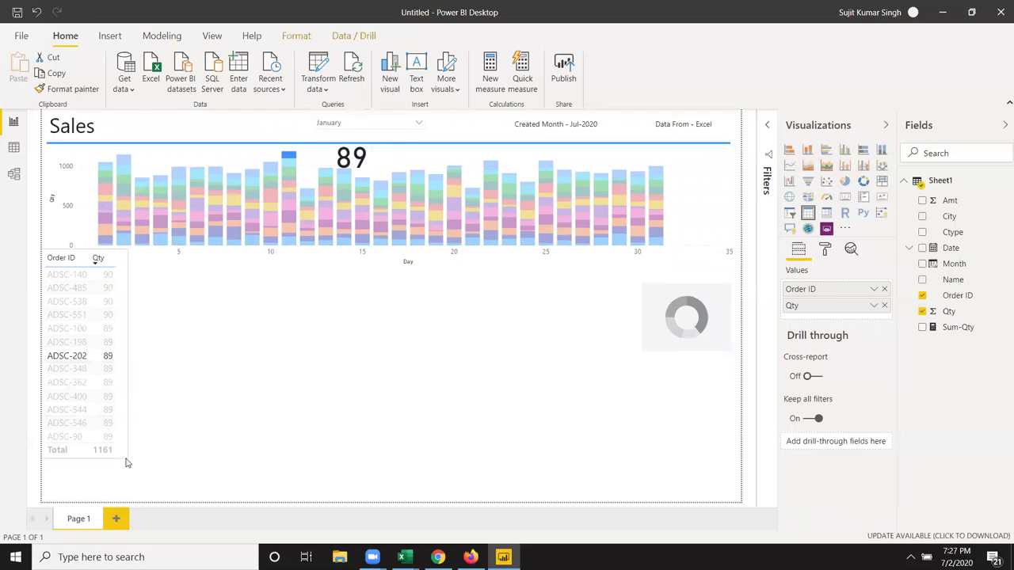
{"action": "left_click", "coordinate": [234, 419]}
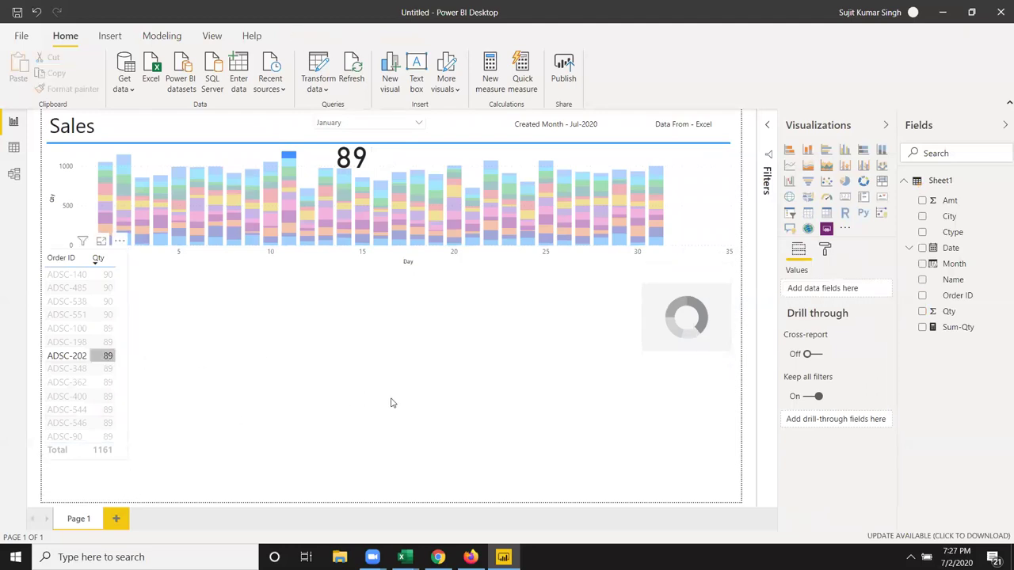
Give the donut City as Legend and Amt as Values, and enlarge it to fit the legend.
{"action": "left_click", "coordinate": [662, 325]}
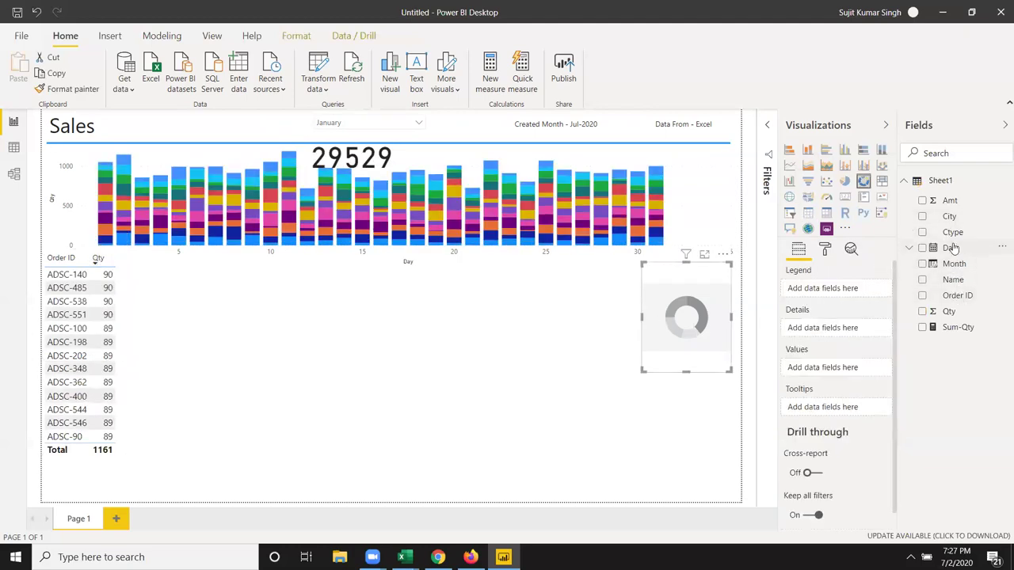
{"action": "left_click_drag", "start_coordinate": [950, 217], "coordinate": [712, 320]}
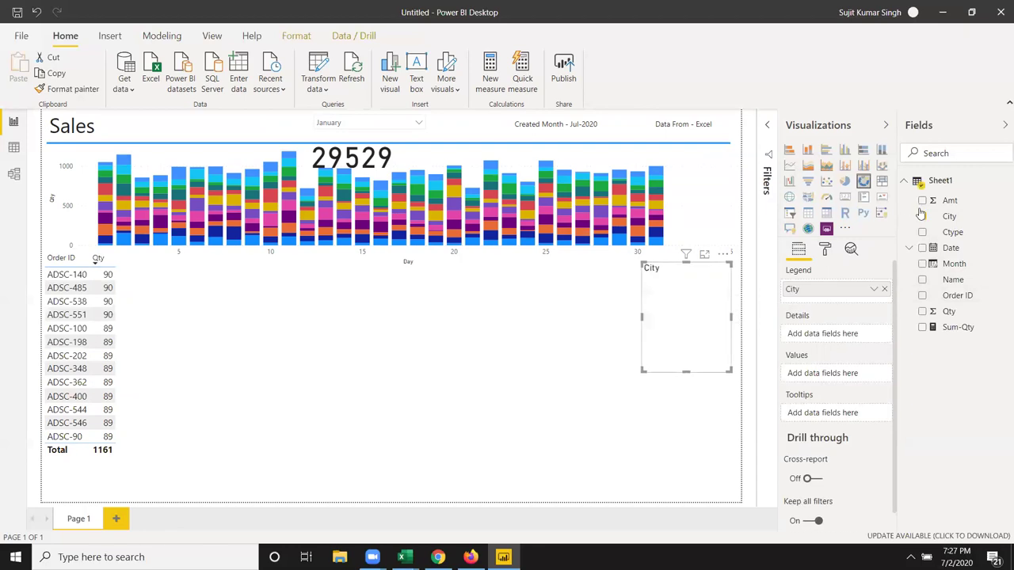
{"action": "left_click_drag", "start_coordinate": [965, 207], "coordinate": [653, 358]}
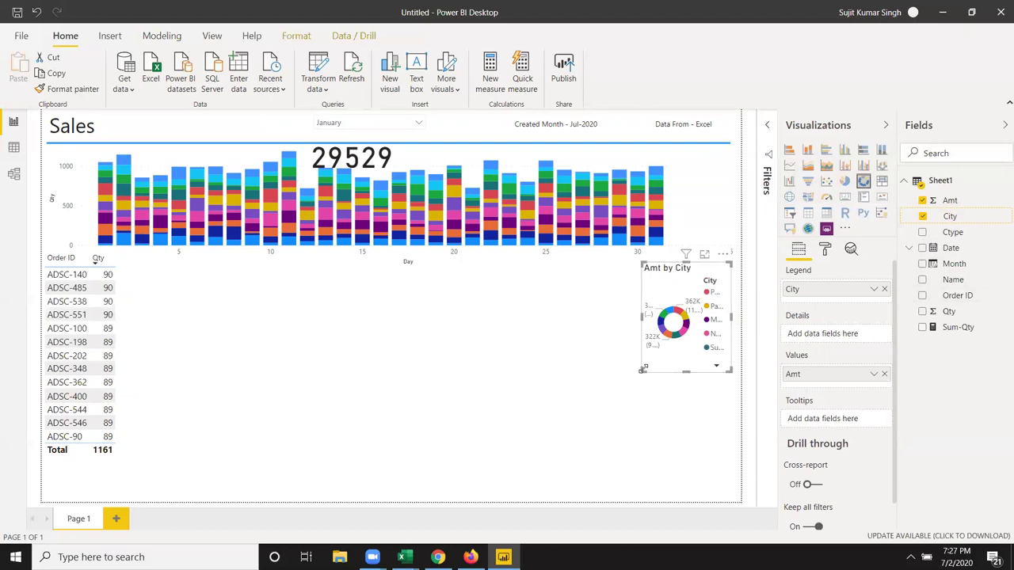
{"action": "left_click_drag", "start_coordinate": [643, 369], "coordinate": [557, 487]}
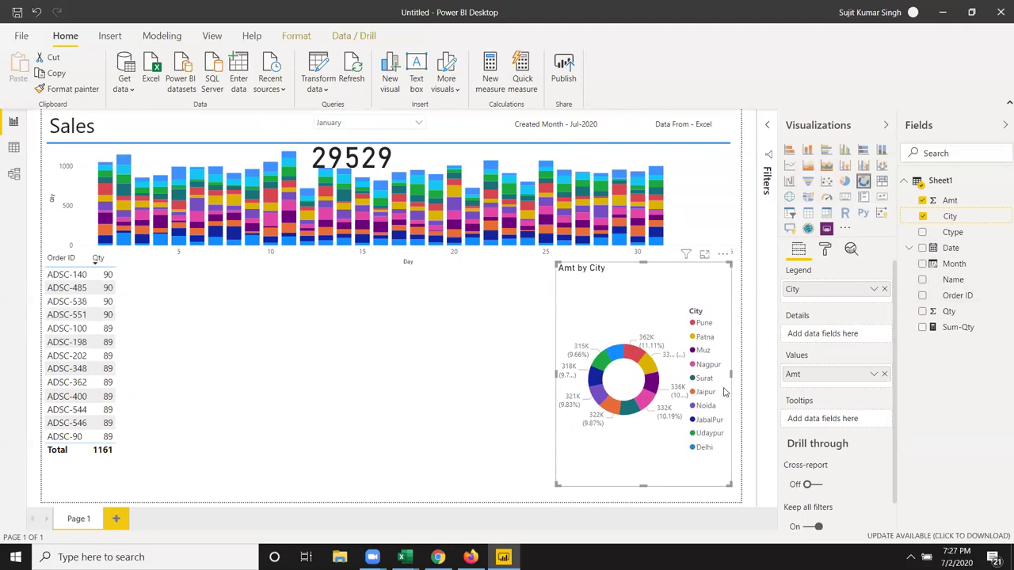
{"action": "left_click", "coordinate": [415, 347]}
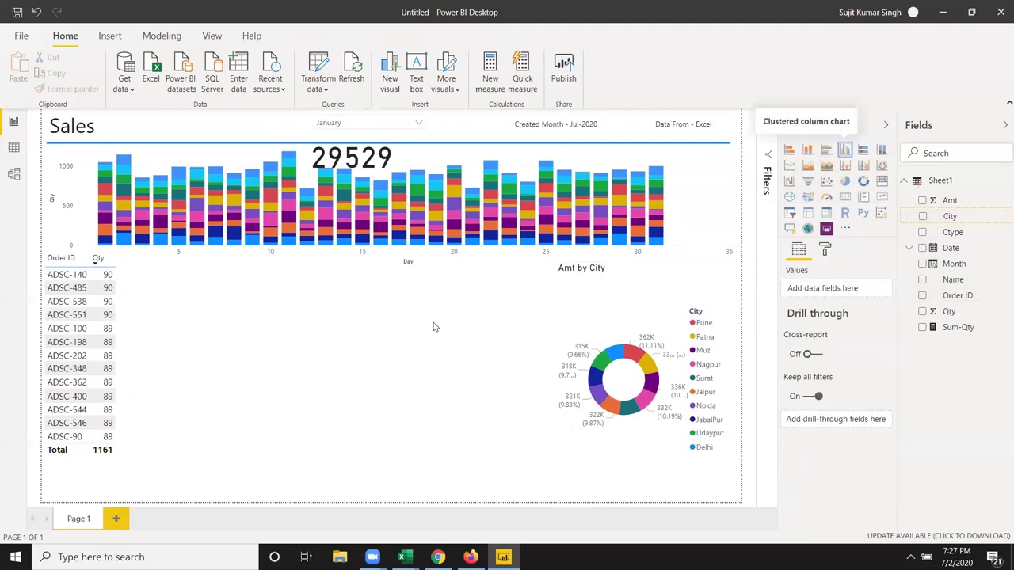
Add a Qty by Day clustered column chart, with Year, Quarter and Month removed from the Date axis, sized left of the donut.
{"action": "left_click_drag", "start_coordinate": [843, 152], "coordinate": [308, 377]}
{"action": "mouse_move", "coordinate": [955, 269]}
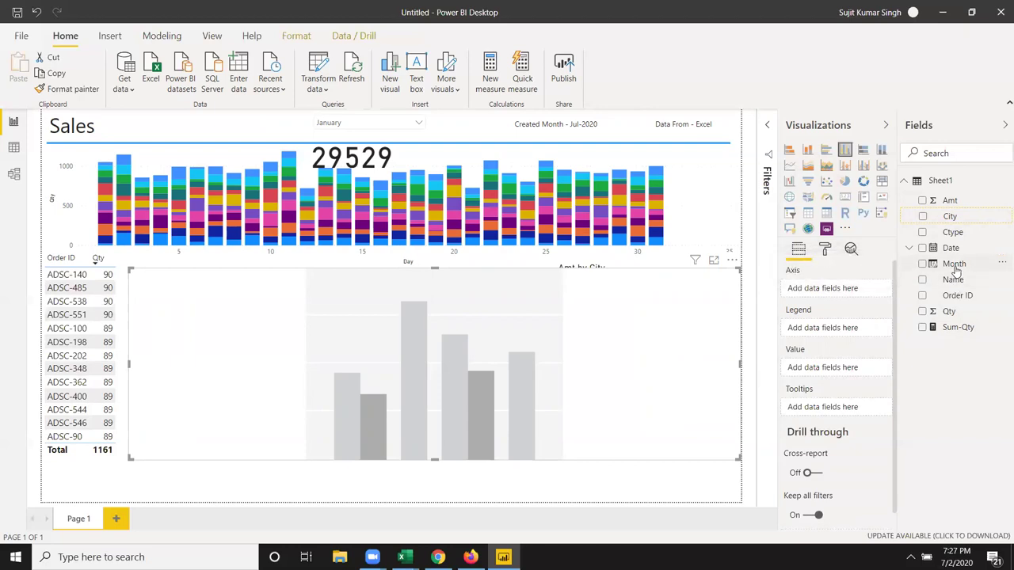
{"action": "left_click_drag", "start_coordinate": [950, 248], "coordinate": [522, 411]}
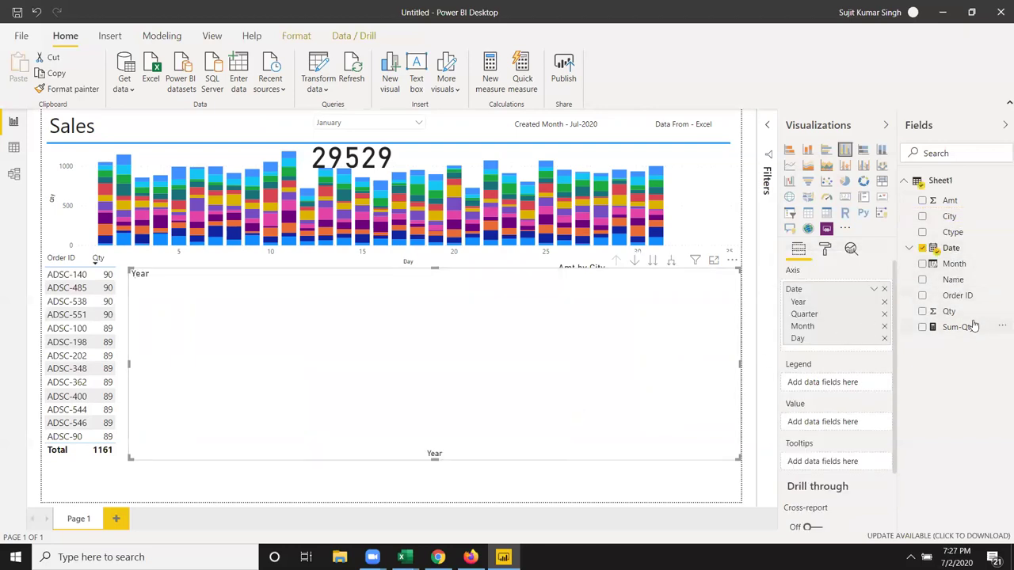
{"action": "left_click_drag", "start_coordinate": [964, 313], "coordinate": [531, 405]}
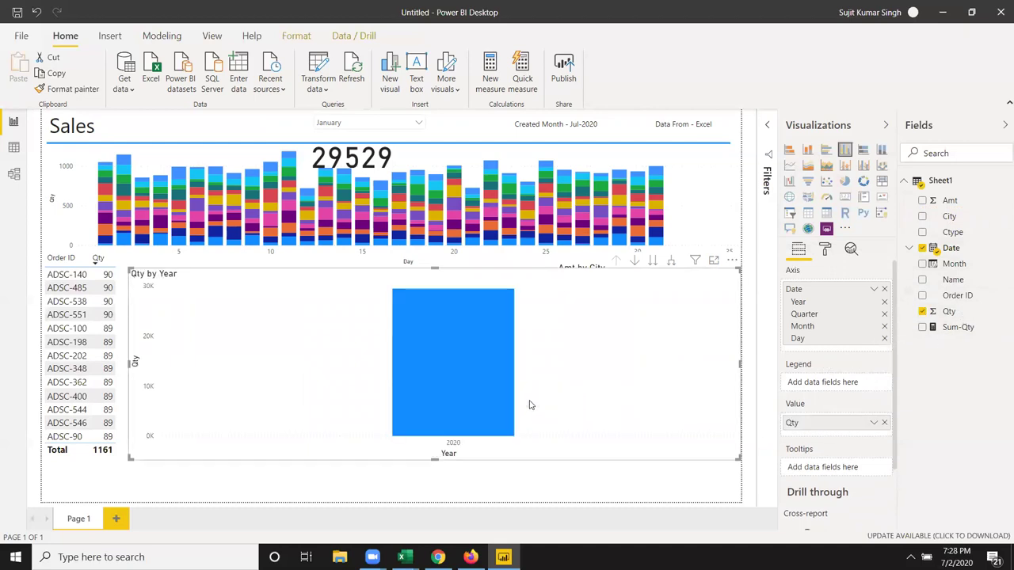
{"action": "left_click", "coordinate": [885, 326]}
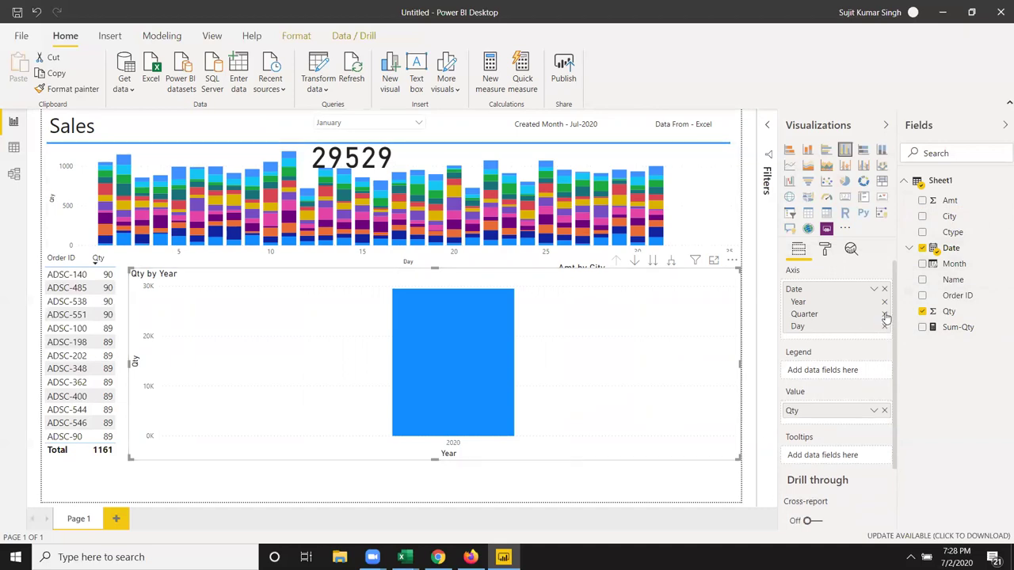
{"action": "left_click", "coordinate": [885, 313]}
{"action": "left_click", "coordinate": [885, 302]}
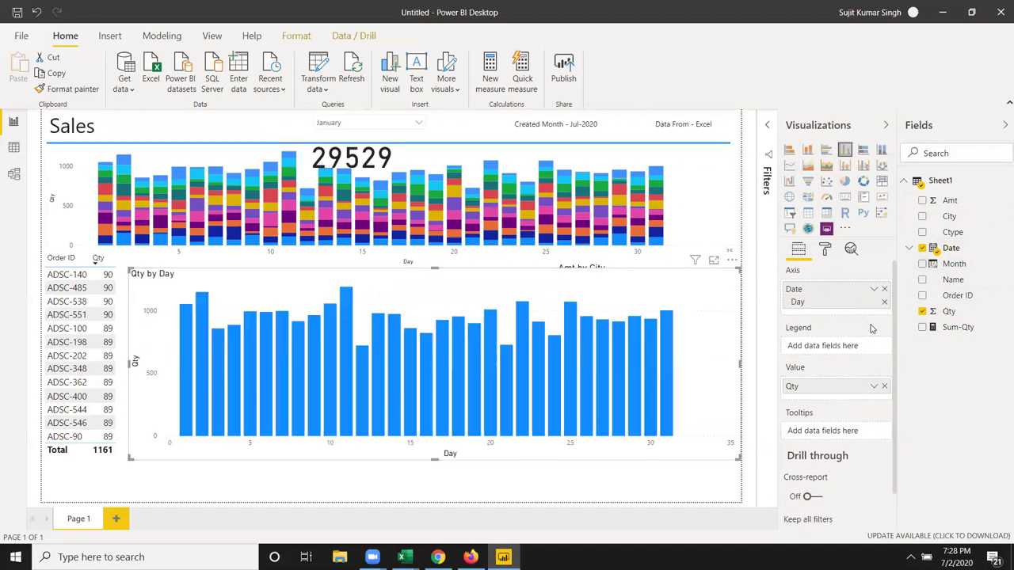
{"action": "left_click_drag", "start_coordinate": [736, 458], "coordinate": [553, 436]}
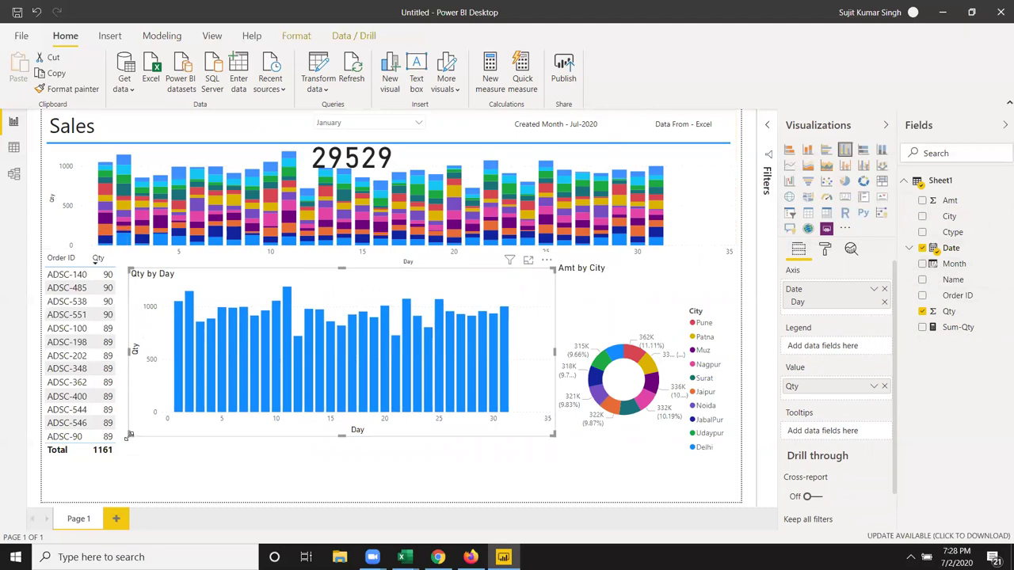
{"action": "left_click", "coordinate": [183, 444]}
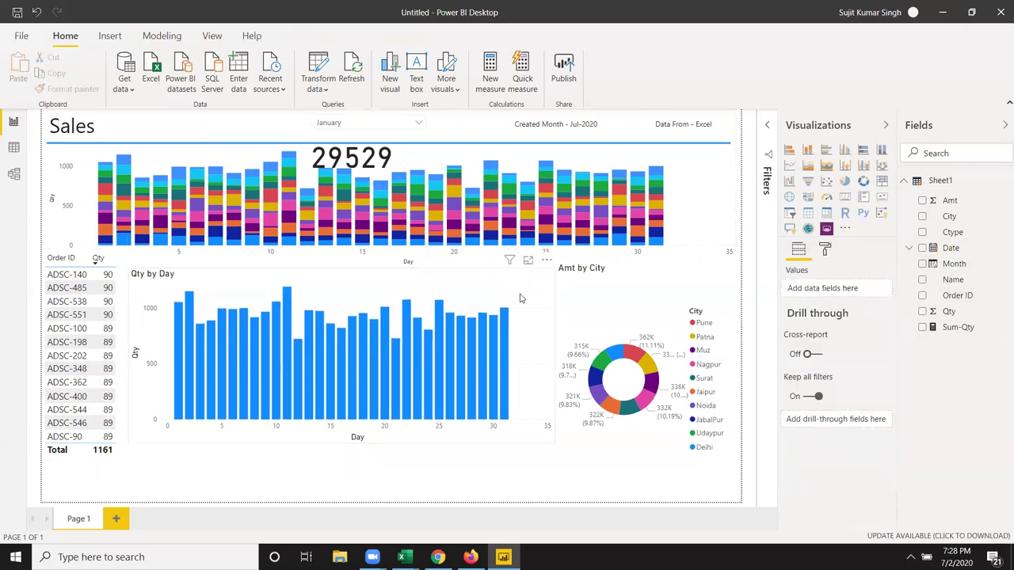
Add a page-level Ctype filter set to NEW, dropping the card total to 14876.
{"action": "left_click", "coordinate": [767, 128]}
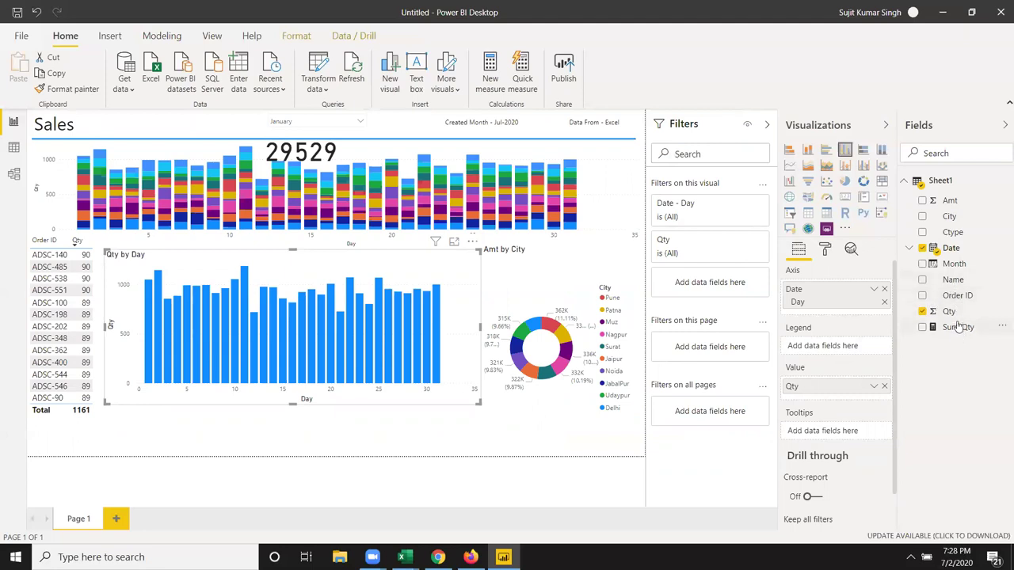
{"action": "mouse_move", "coordinate": [953, 233]}
{"action": "left_mouse_down"}
{"action": "mouse_move", "coordinate": [711, 418]}
{"action": "mouse_move", "coordinate": [708, 351]}
{"action": "left_mouse_up"}
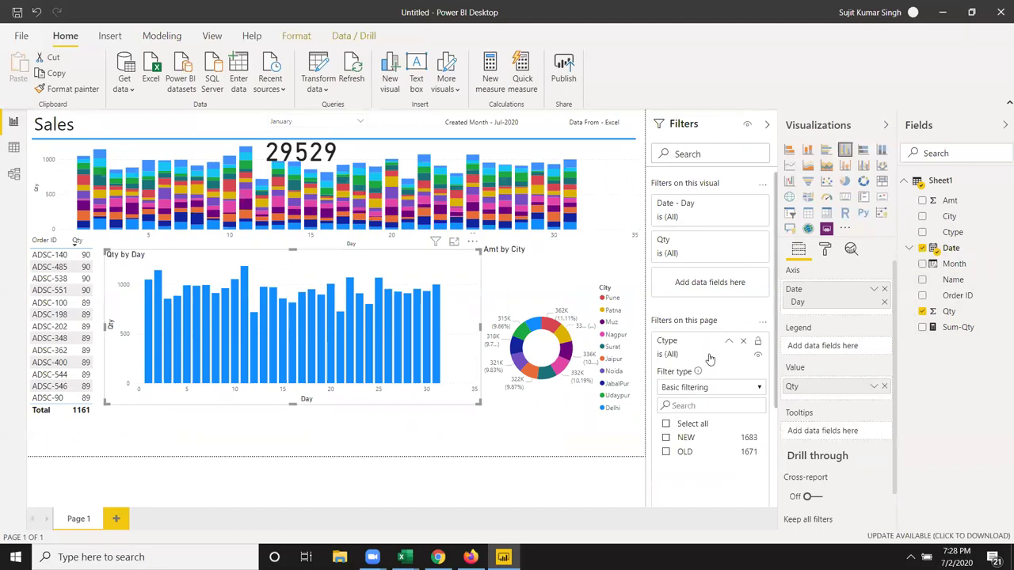
{"action": "scroll", "coordinate": [733, 390], "scroll_direction": "down", "scroll_amount": 2}
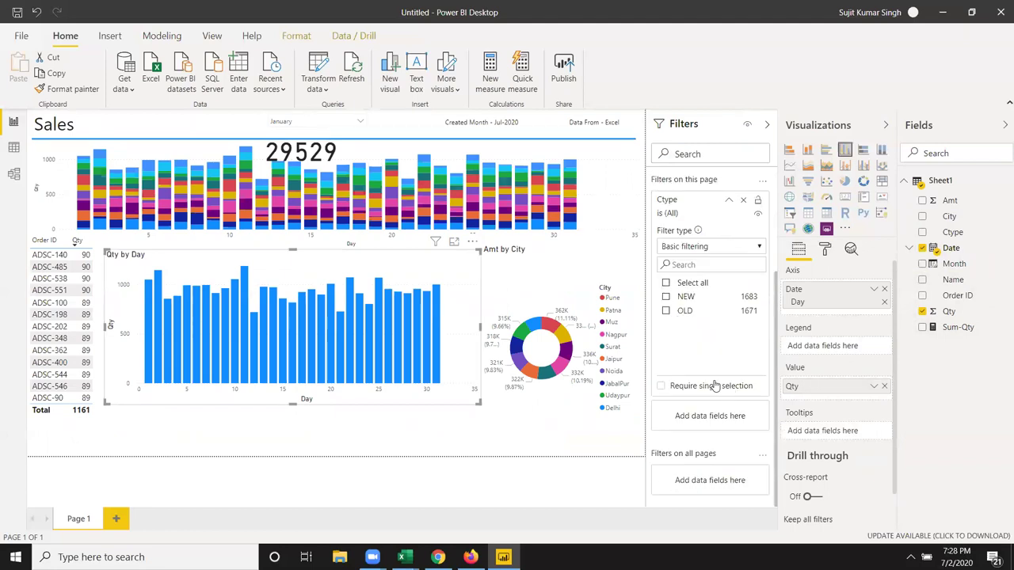
{"action": "left_click", "coordinate": [665, 297]}
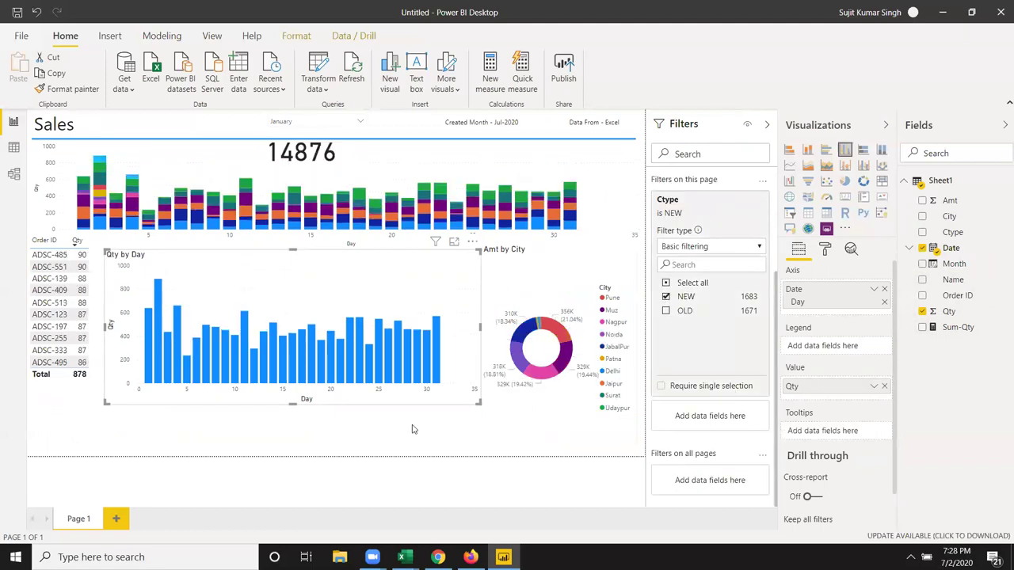
{"action": "left_click", "coordinate": [768, 127]}
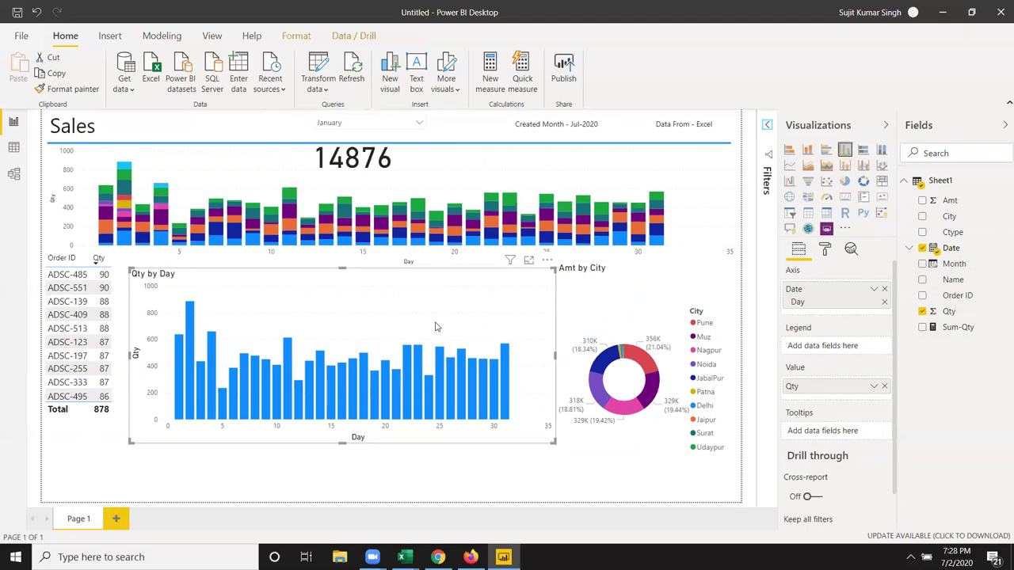
{"action": "mouse_move", "coordinate": [619, 303]}
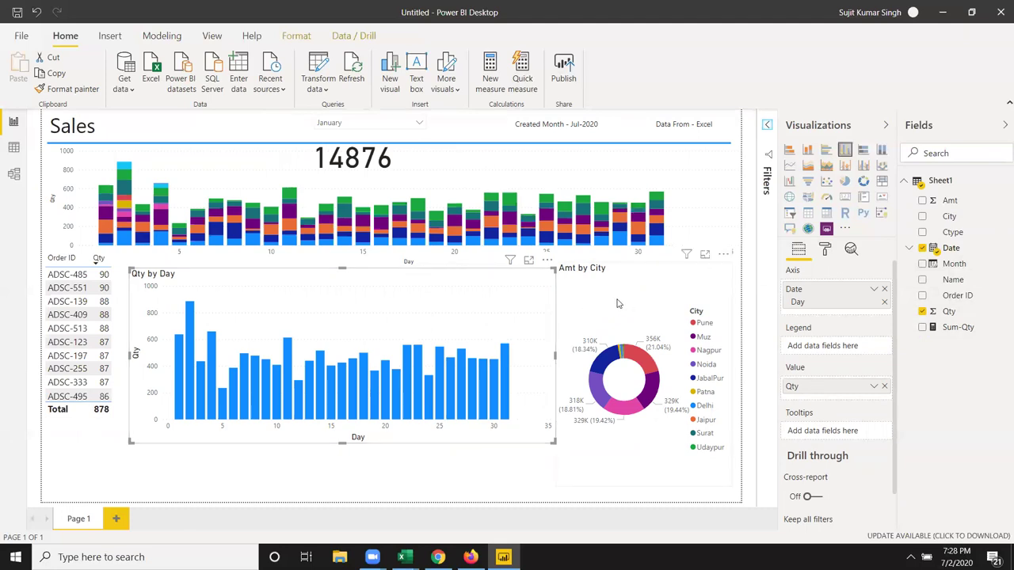
Change the Month slicer to April, so the card reads 14149.
{"action": "left_click", "coordinate": [419, 122]}
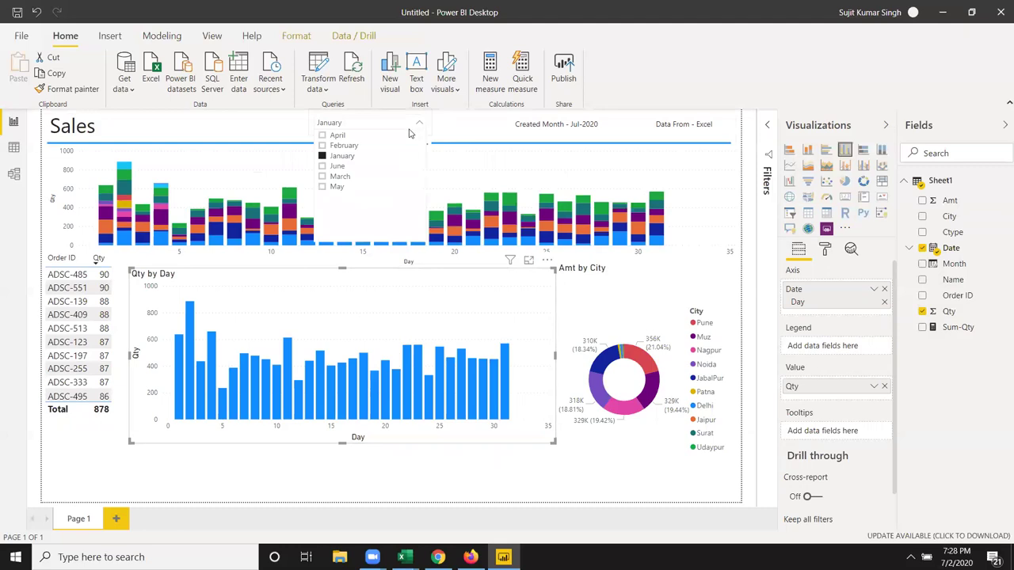
{"action": "left_click", "coordinate": [333, 136]}
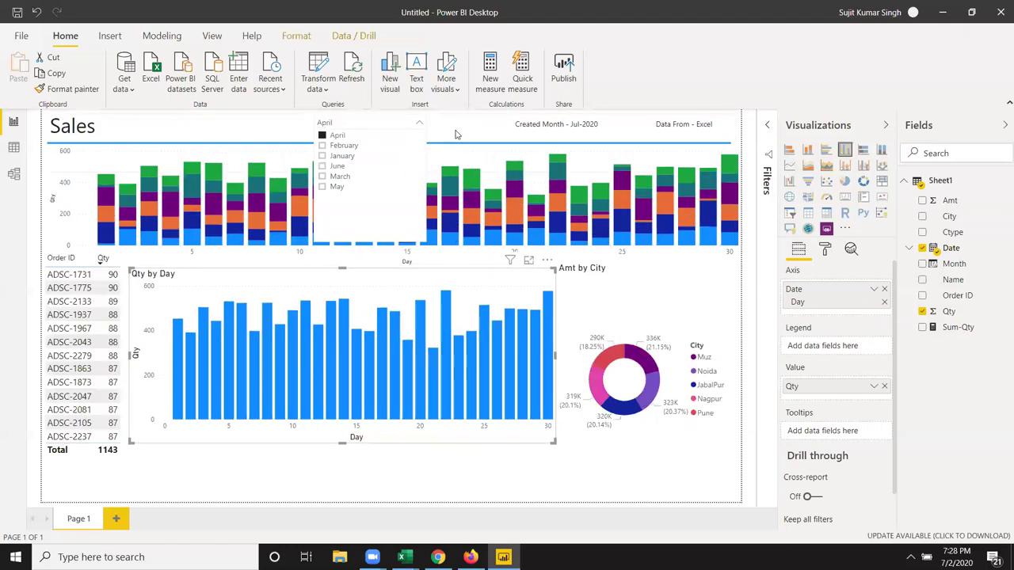
{"action": "left_click", "coordinate": [569, 488]}
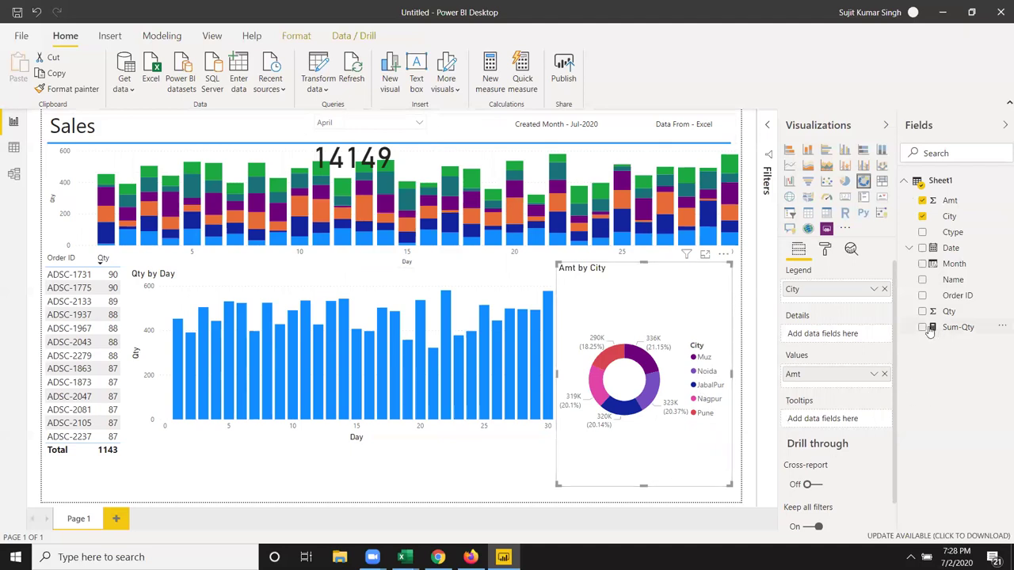
{"action": "left_click", "coordinate": [377, 453]}
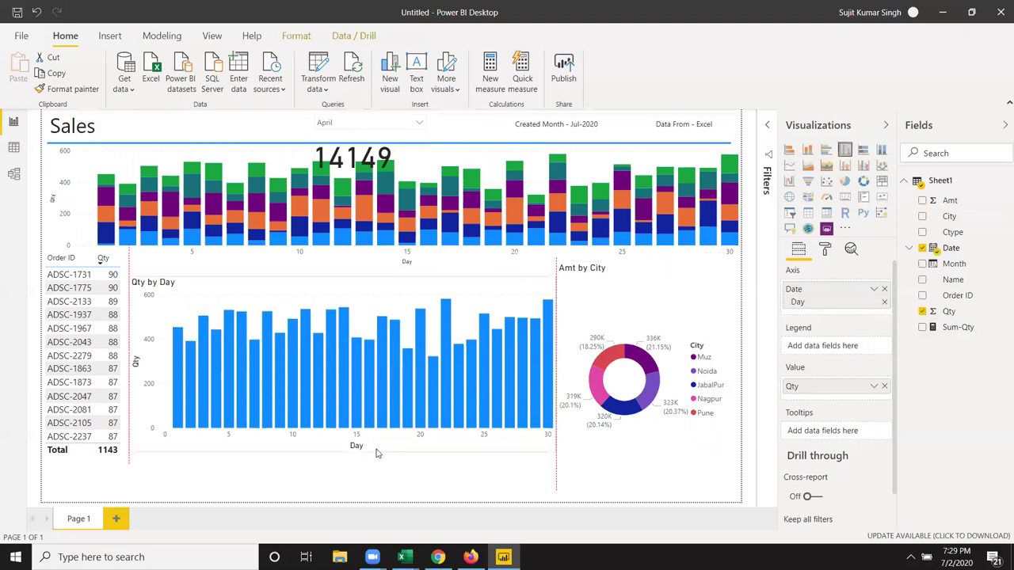
{"action": "left_click", "coordinate": [400, 491]}
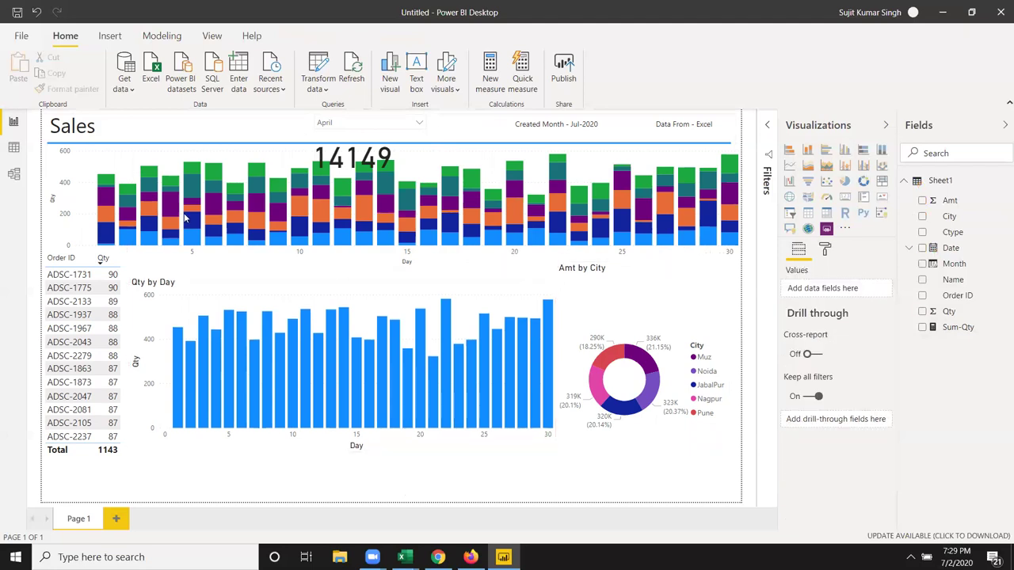
Save the report as 'Dashboard 5' in the PowerBI2020 folder and close Power BI Desktop.
{"action": "left_click", "coordinate": [22, 37]}
{"action": "left_click", "coordinate": [26, 121]}
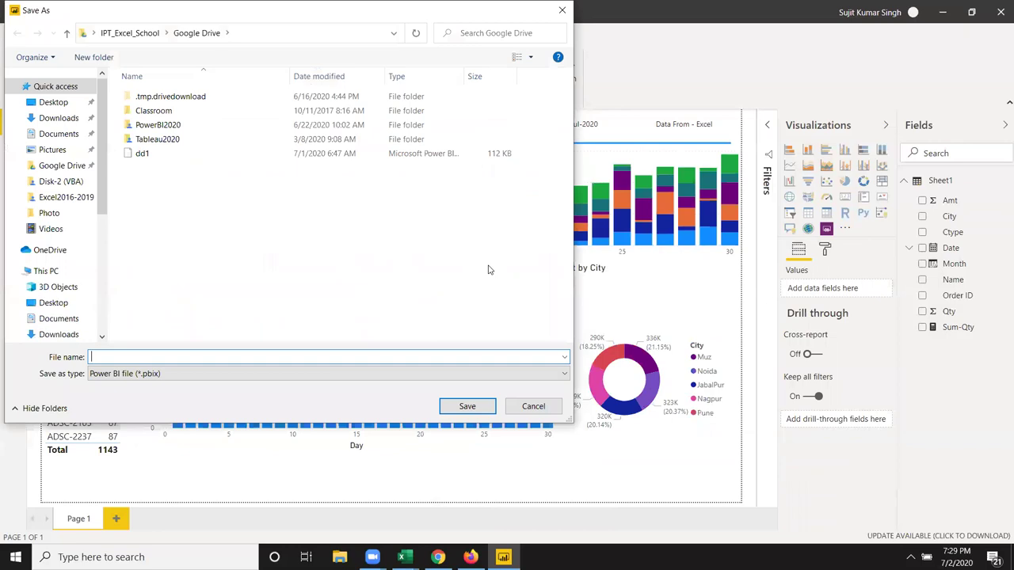
{"action": "left_click", "coordinate": [174, 128]}
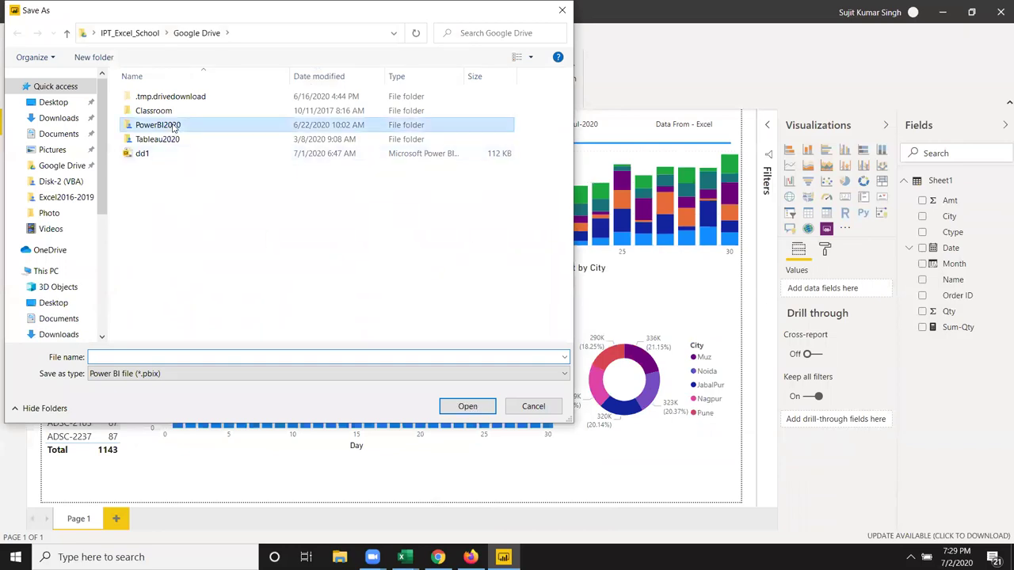
{"action": "double_click", "coordinate": [174, 127]}
{"action": "left_click", "coordinate": [185, 185]}
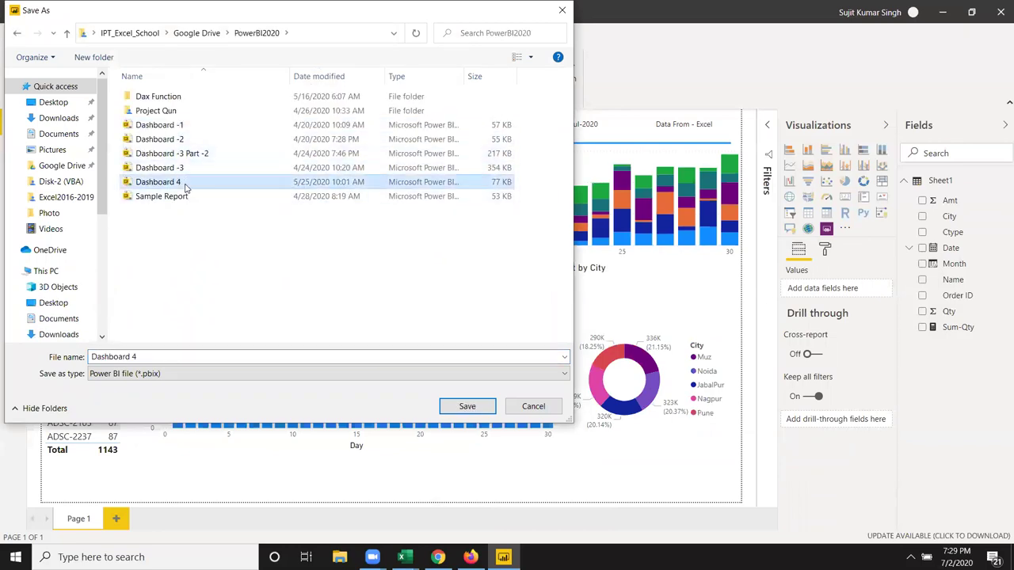
{"action": "left_click", "coordinate": [159, 356]}
{"action": "left_click", "coordinate": [158, 356]}
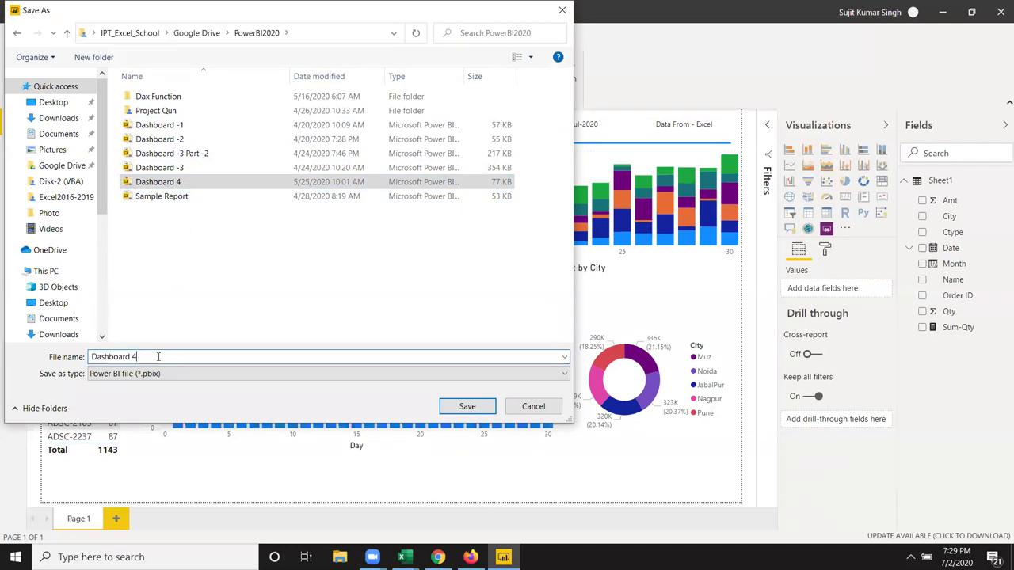
{"action": "key", "text": "BackSpace"}
{"action": "type", "text": "5"}
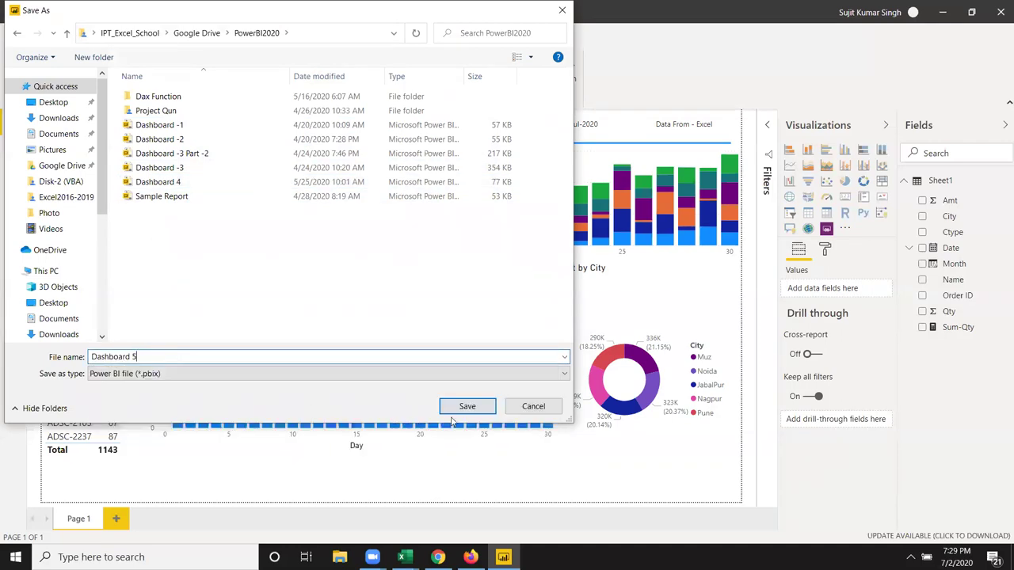
{"action": "left_click", "coordinate": [464, 406]}
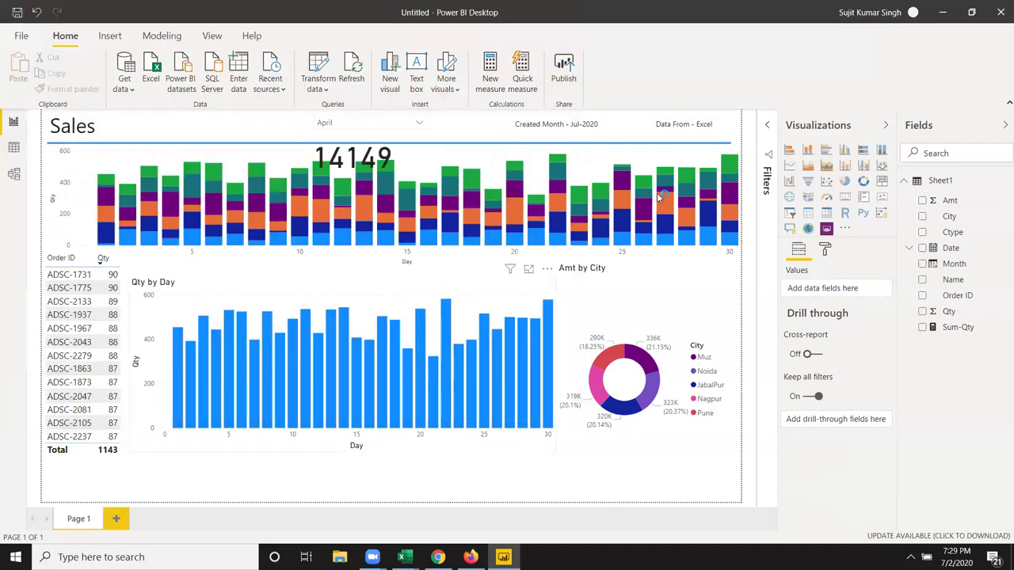
{"action": "left_click", "coordinate": [1000, 12]}
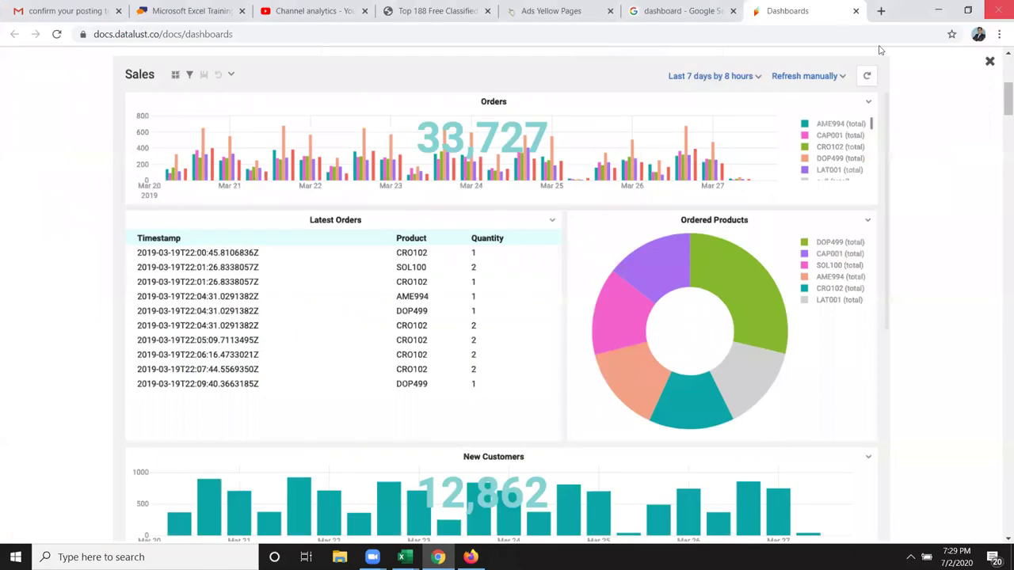
Minimize the Chrome Datalust dashboards window to reveal the desktop.
{"action": "left_click", "coordinate": [855, 11]}
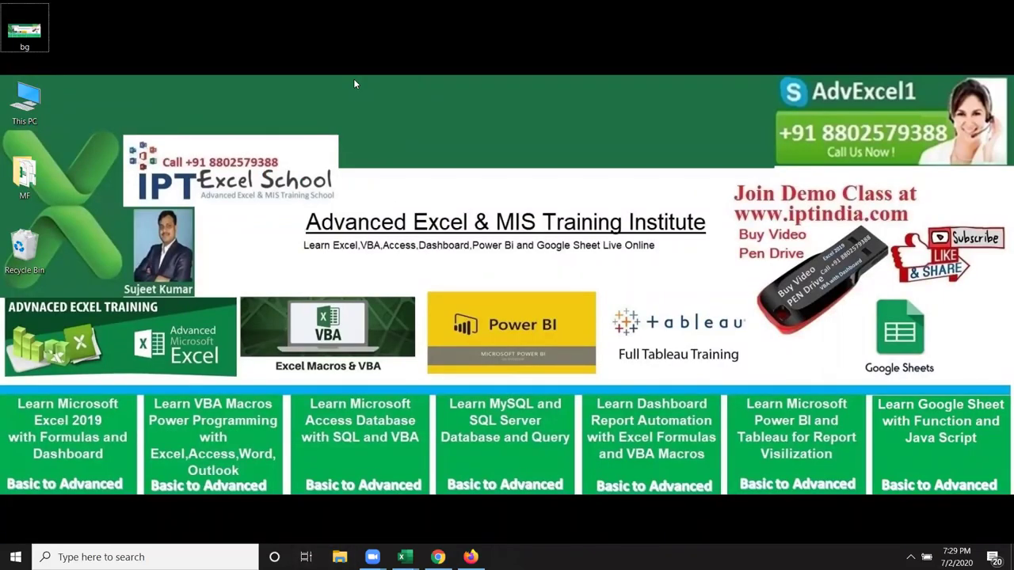
{"action": "left_click", "coordinate": [354, 84]}
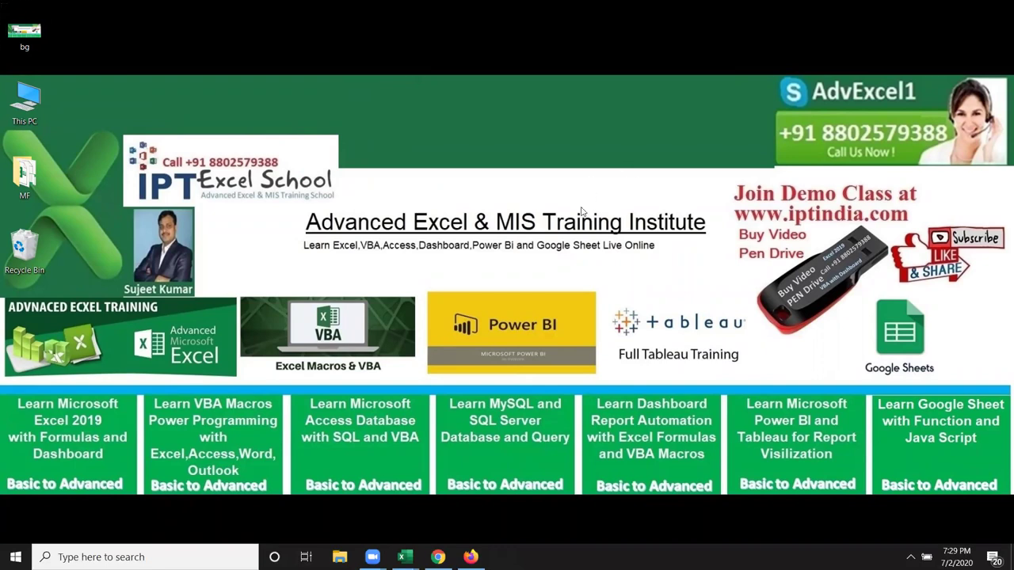